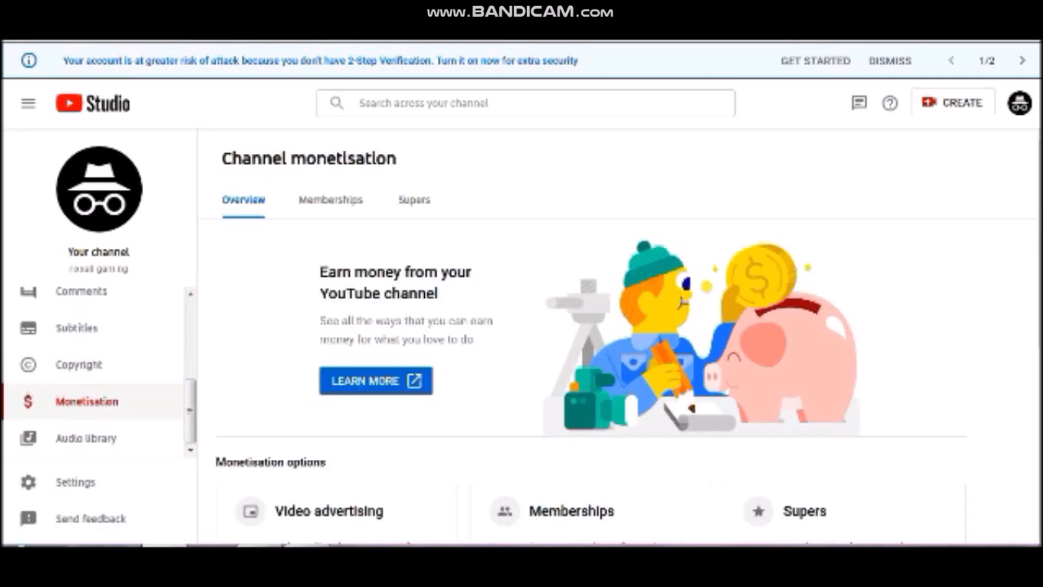
Review the setup stages for channel memberships and start the Add levels and perks stage
click(330, 199)
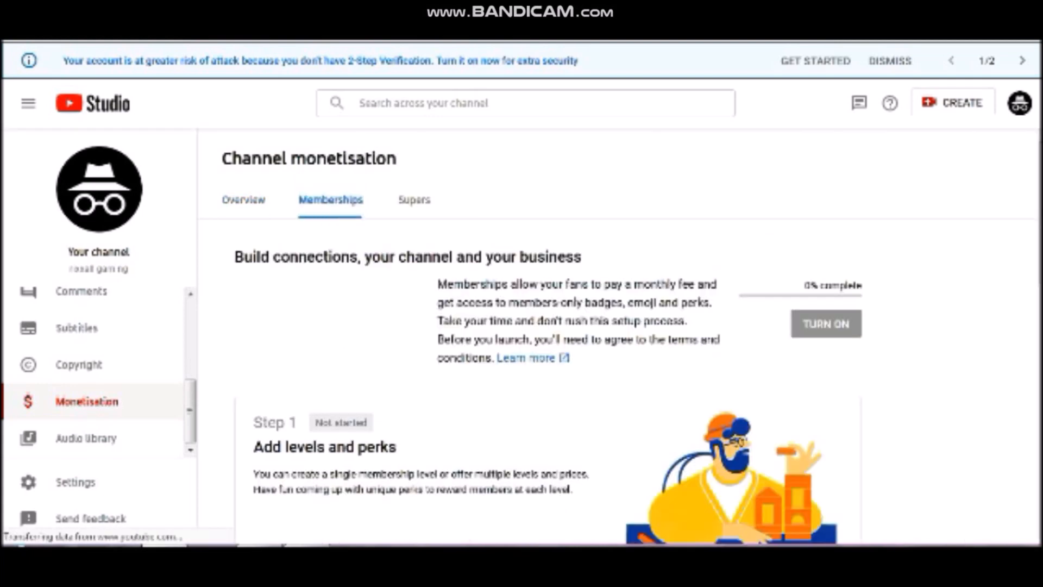
scroll(543, 354, down, 3)
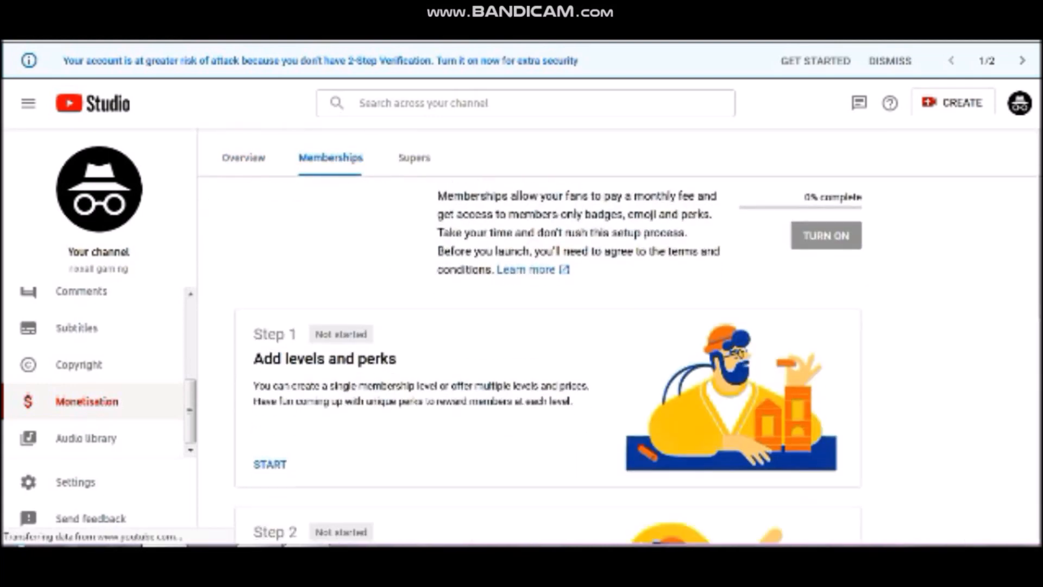
scroll(543, 359, down, 5)
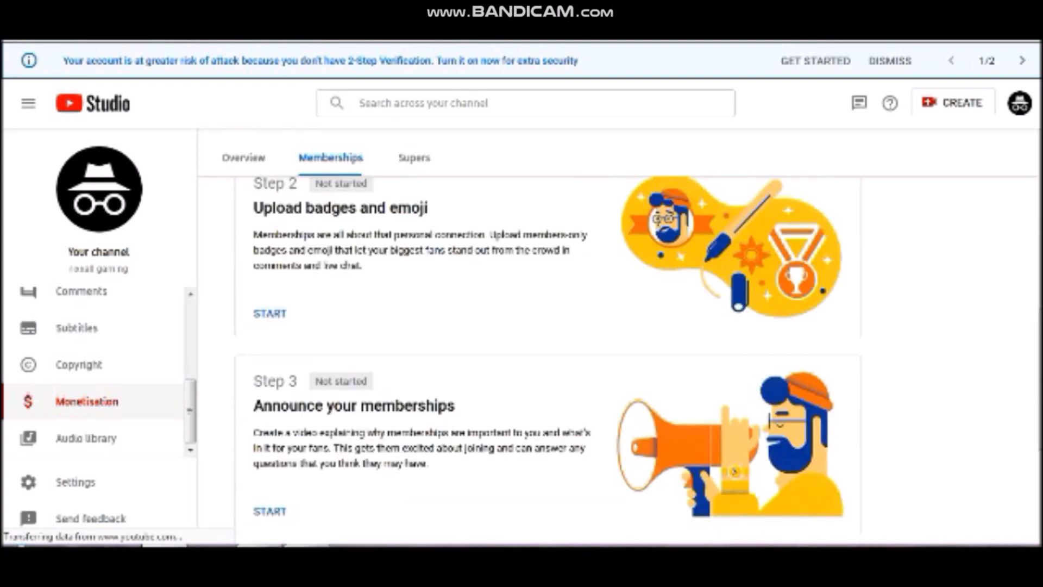
scroll(543, 359, down, 4)
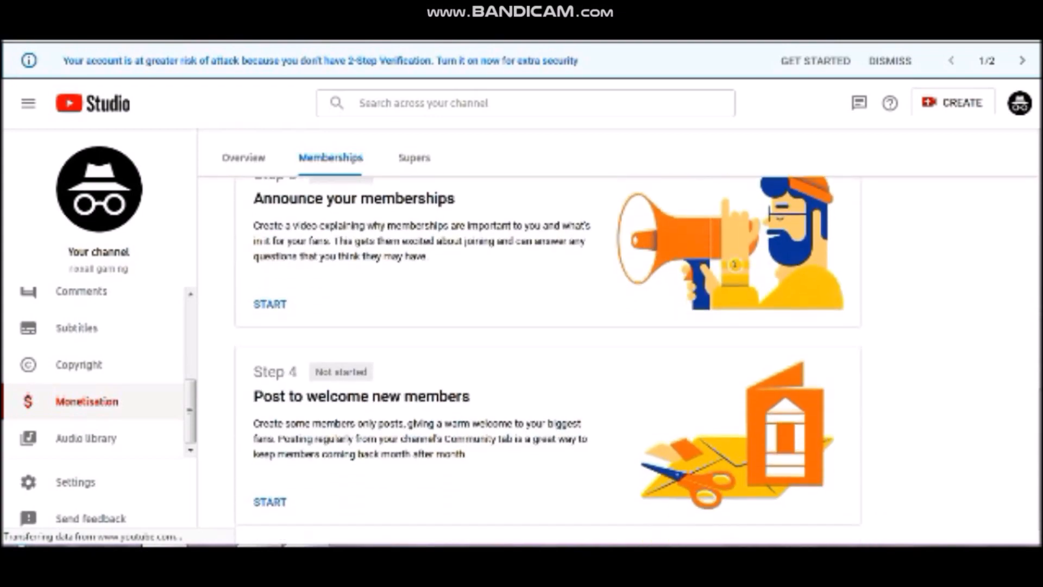
scroll(544, 358, up, 1)
scroll(543, 358, up, 9)
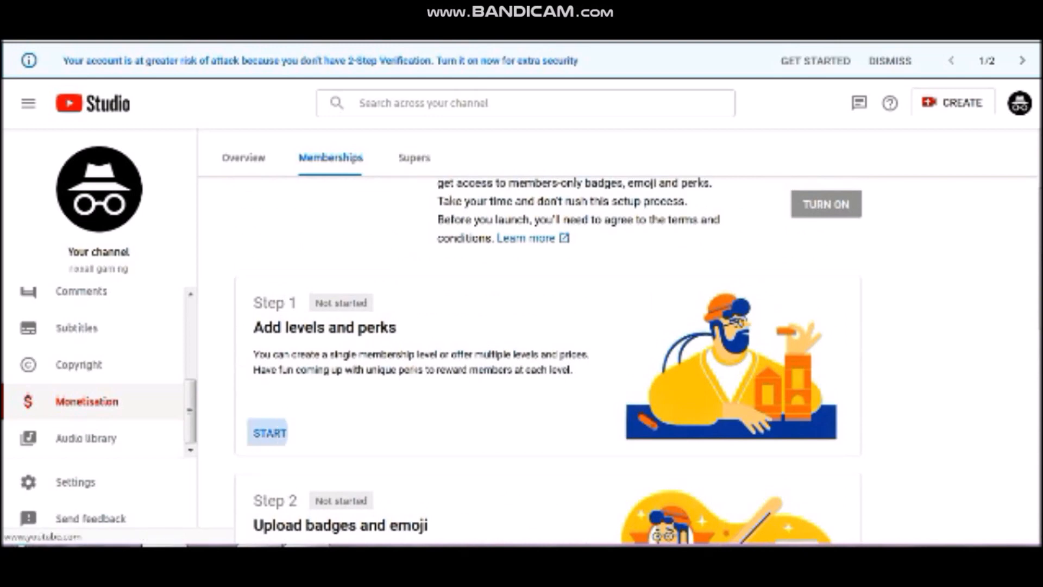
click(269, 433)
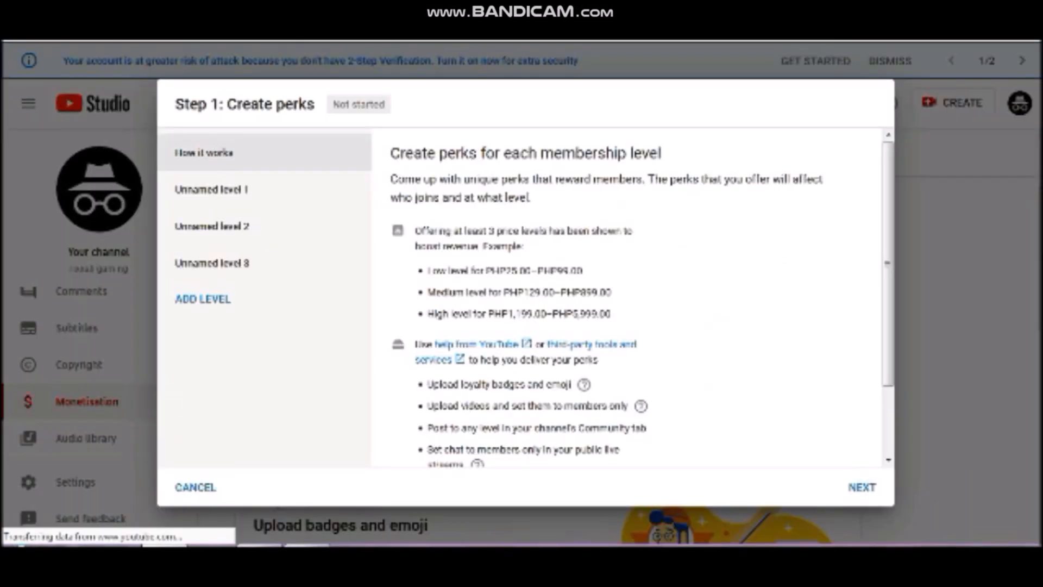
Name the first unnamed membership level "Rixxall's Amateur Tier"
click(211, 189)
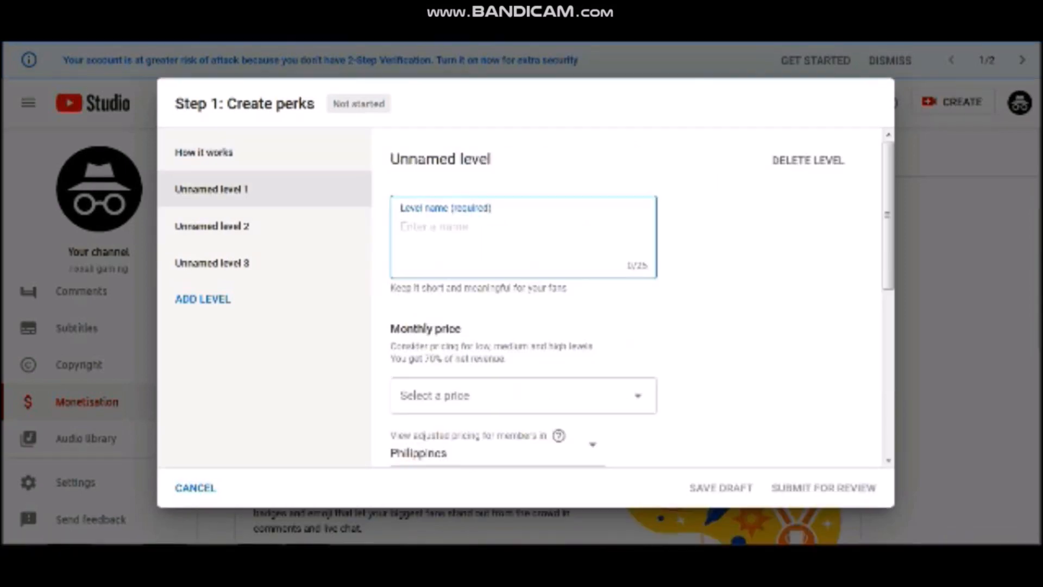
text(Rixxall's )
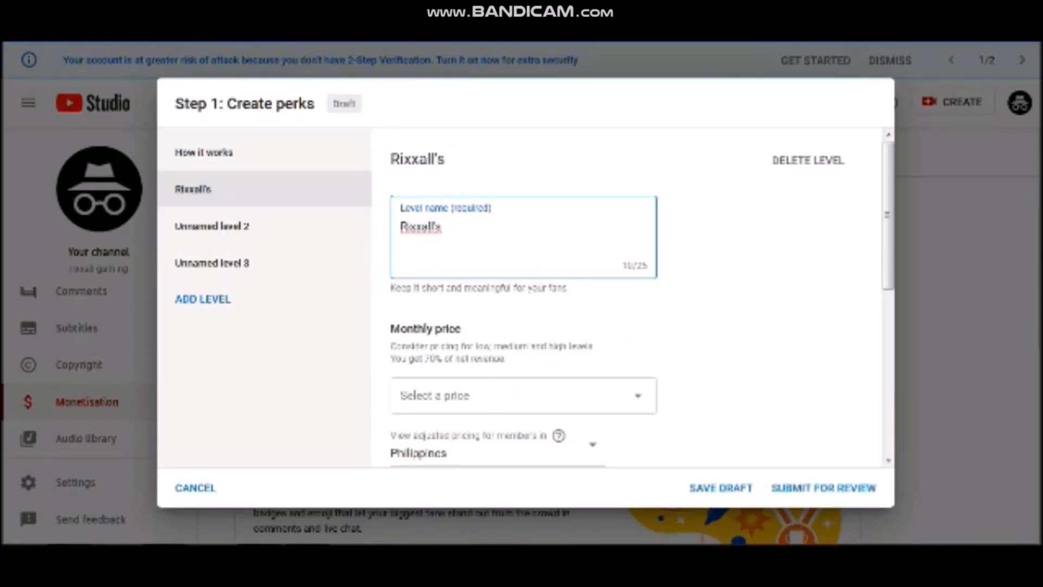
text(Amateu)
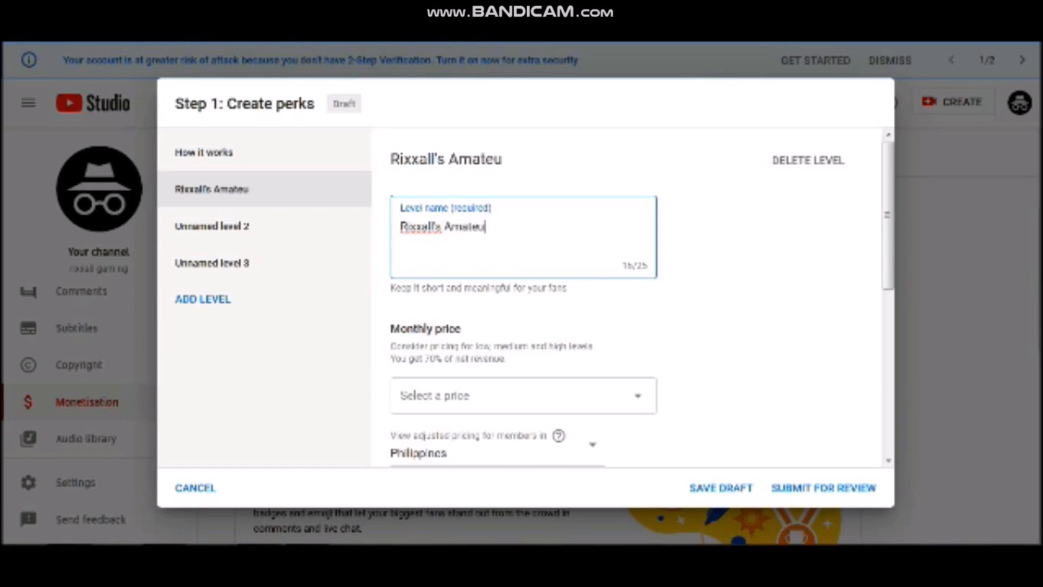
text(r Tier)
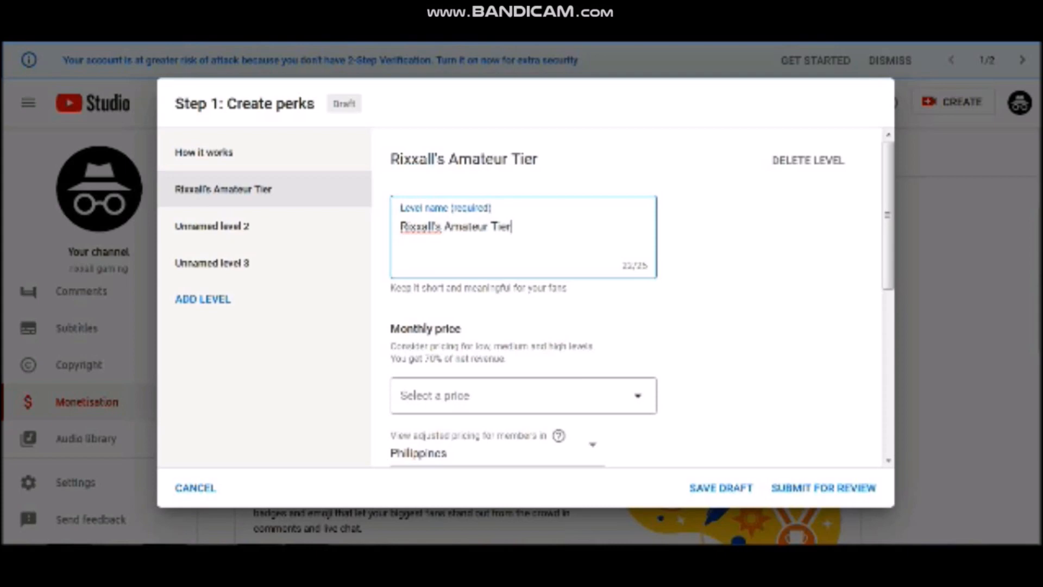
Set the monthly price of the Amateur Tier level to PHP25.00
click(521, 396)
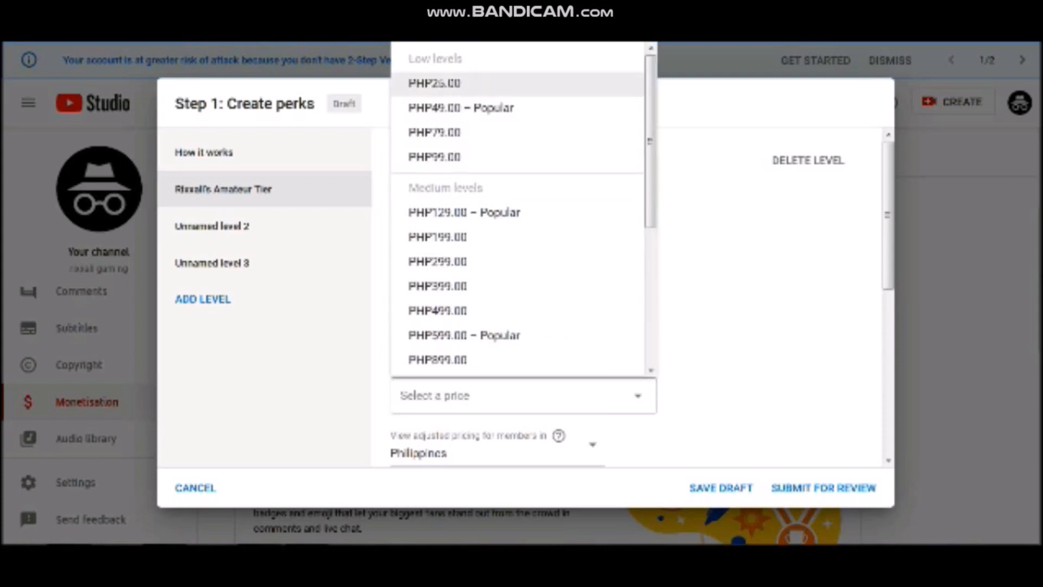
scroll(516, 299, down, 5)
key(Down)
key(Down)
key(Down)
key(Down)
key(Down)
key(Up)
key(Up)
key(Up)
key(Up)
key(Up)
key(Up)
key(Up)
key(Up)
key(Up)
key(Up)
key(Up)
key(Up)
key(Up)
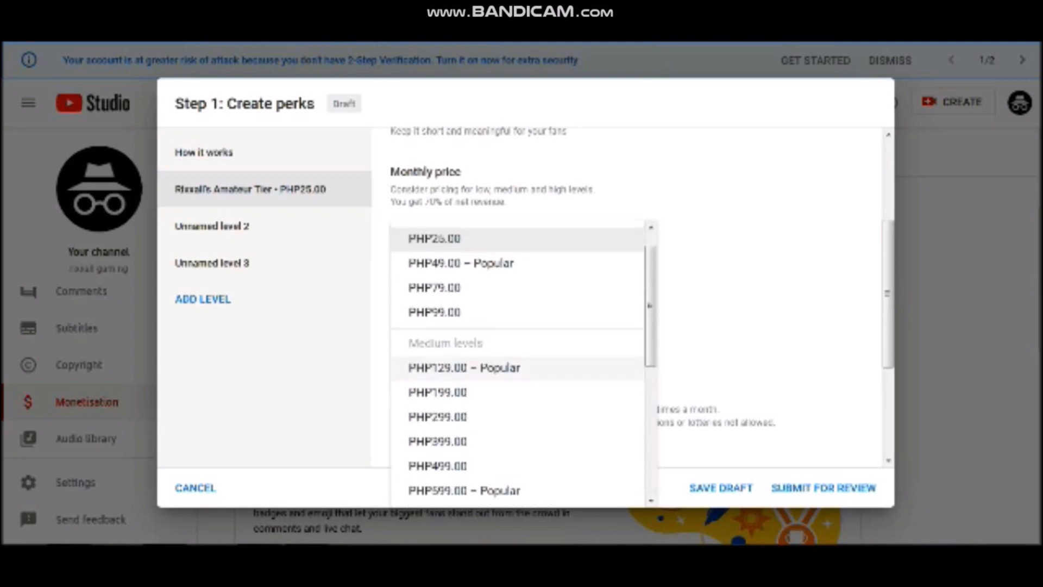
scroll(516, 367, up, 1)
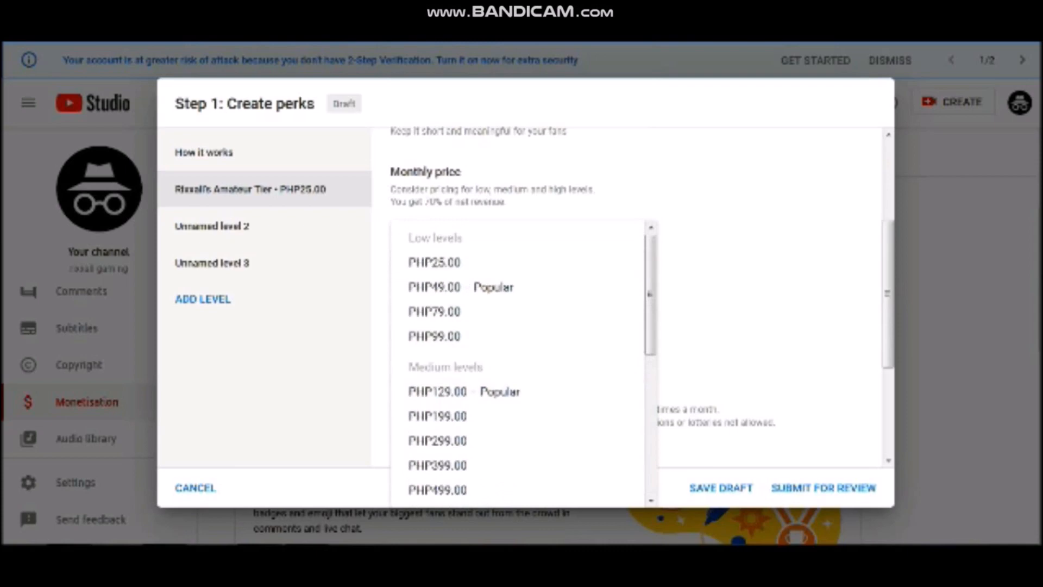
key(Return)
Add the preset perk "Shout-outs in videos" to the Amateur Tier, leaving its description and instructions empty
scroll(641, 297, down, 3)
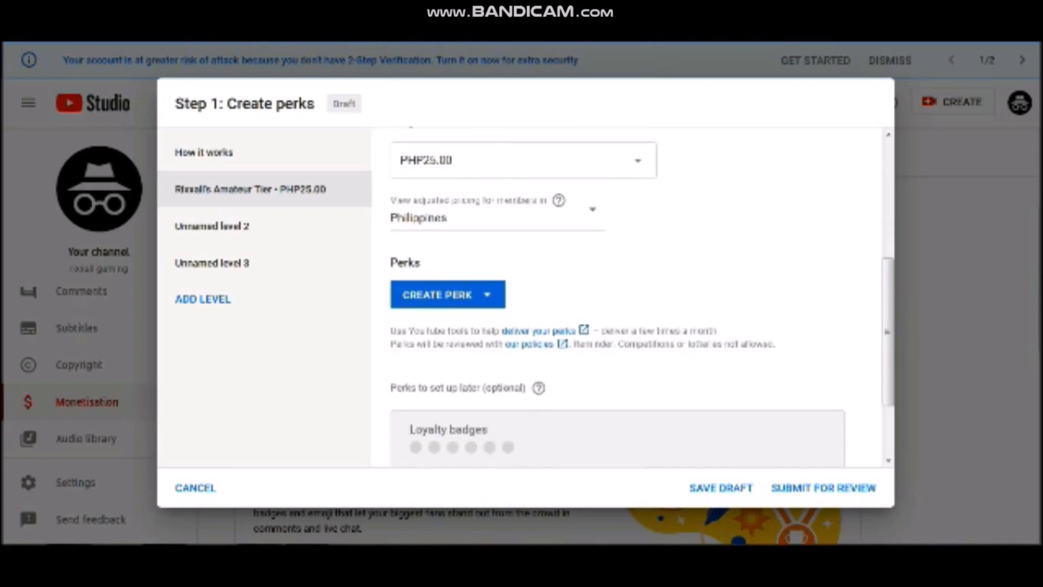
key(Tab)
key(Return)
key(Down)
key(Down)
key(Down)
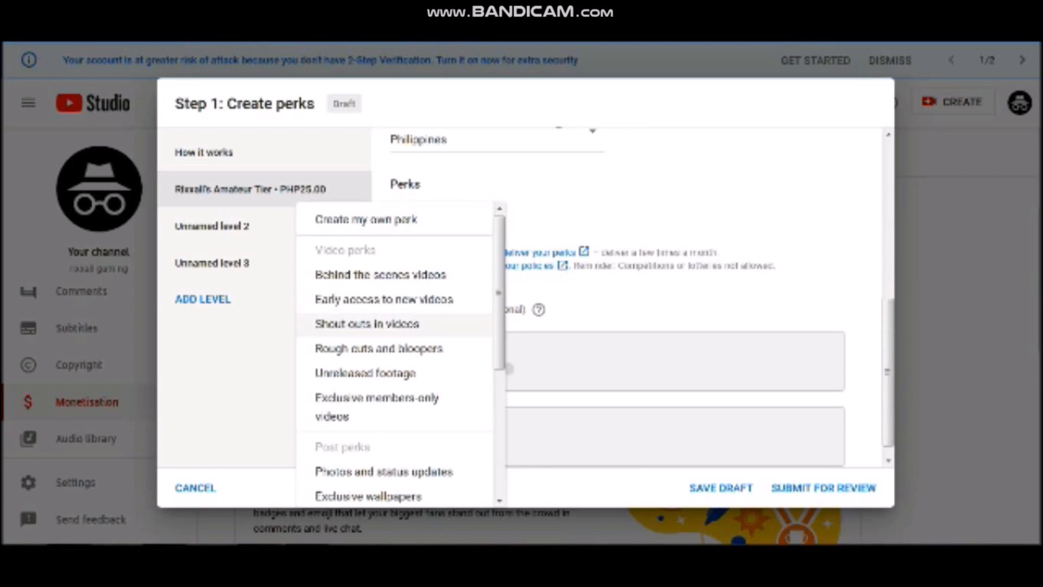
key(Return)
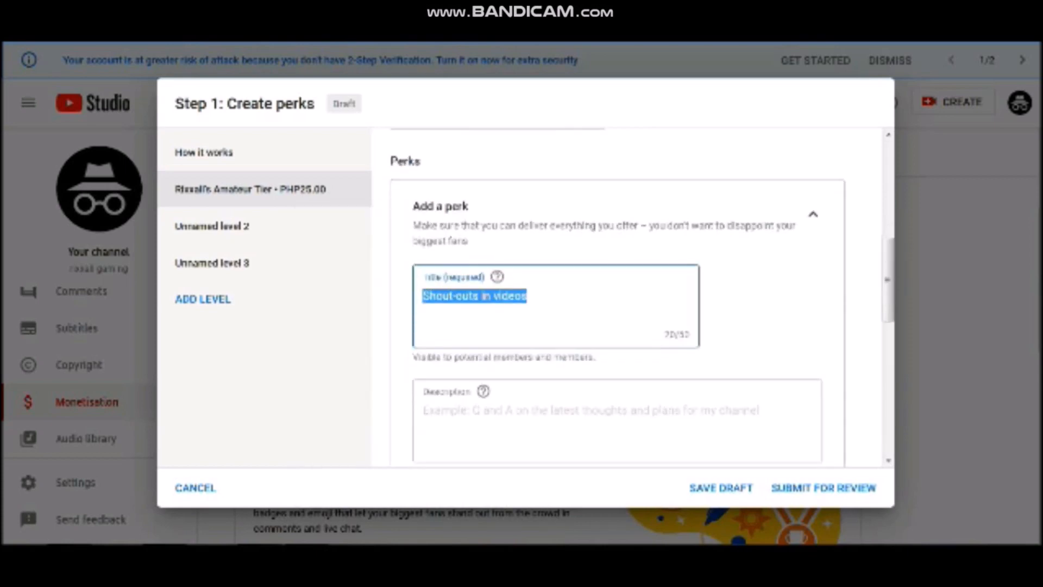
key(Tab)
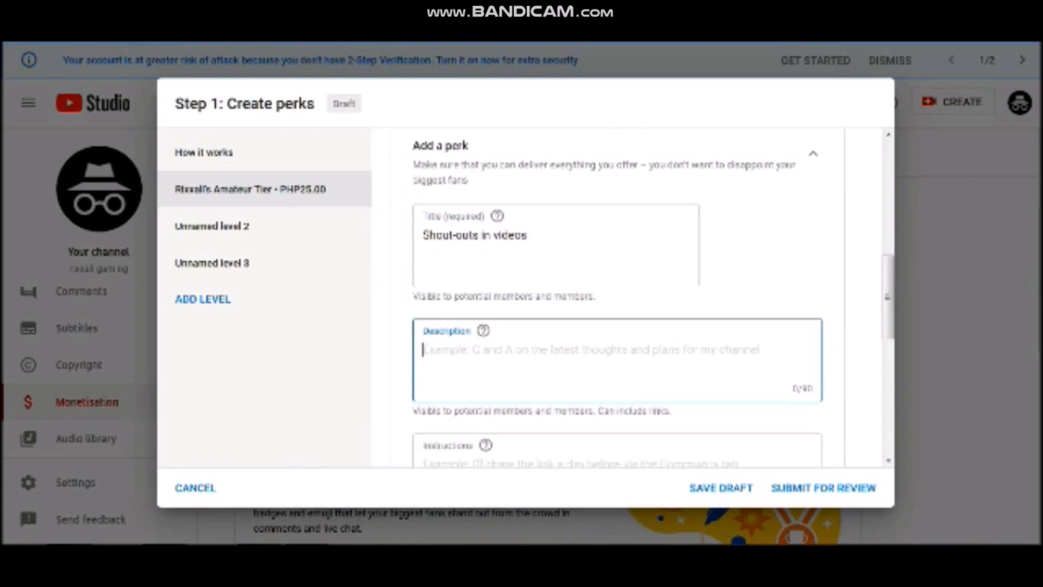
scroll(641, 296, down, 3)
key(Tab)
scroll(641, 297, down, 2)
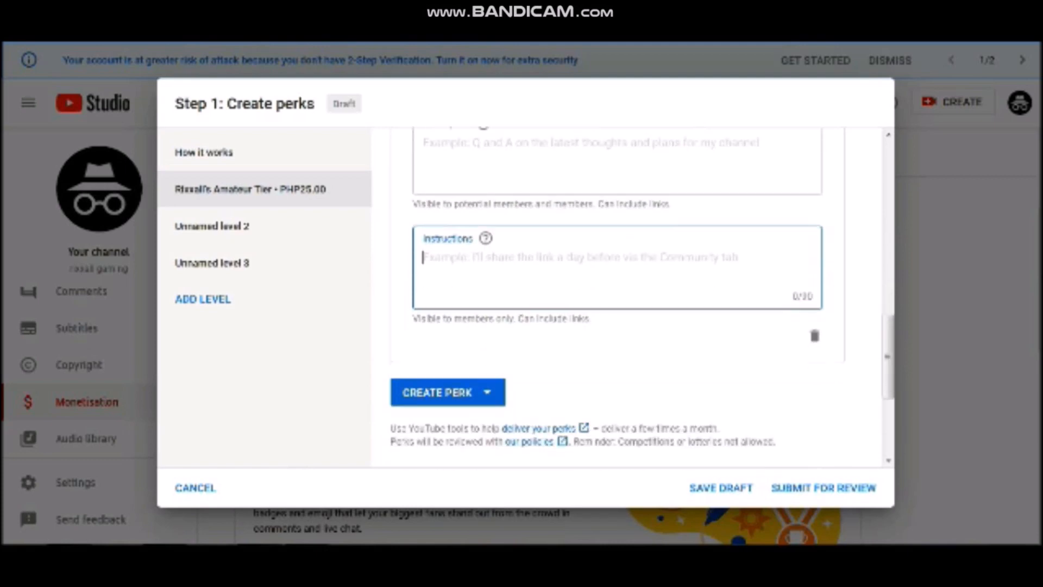
Look through the other preset perks available for the Amateur Tier level
key(Tab)
key(Return)
key(Up)
key(Up)
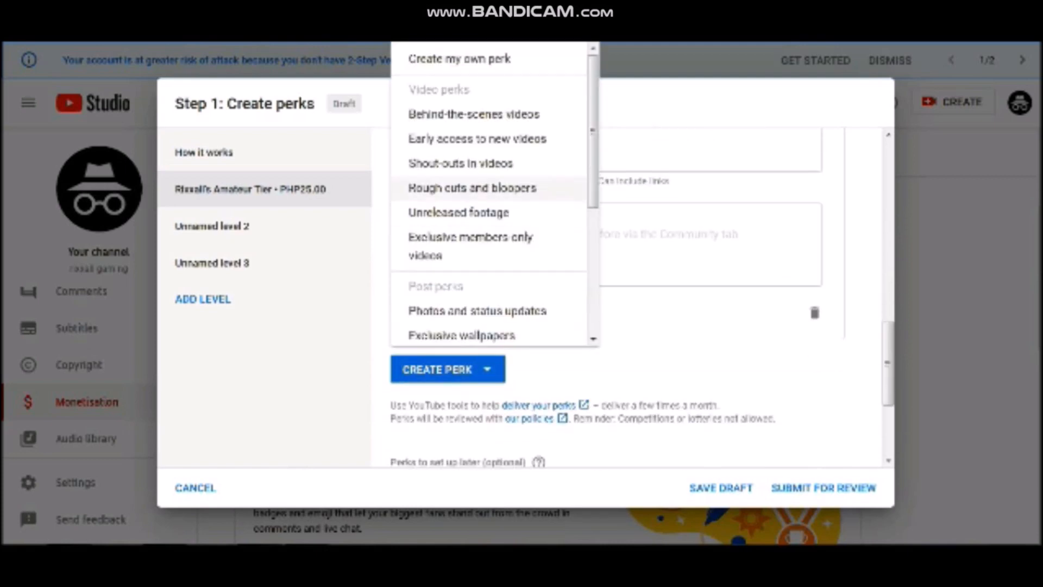
scroll(489, 194, down, 2)
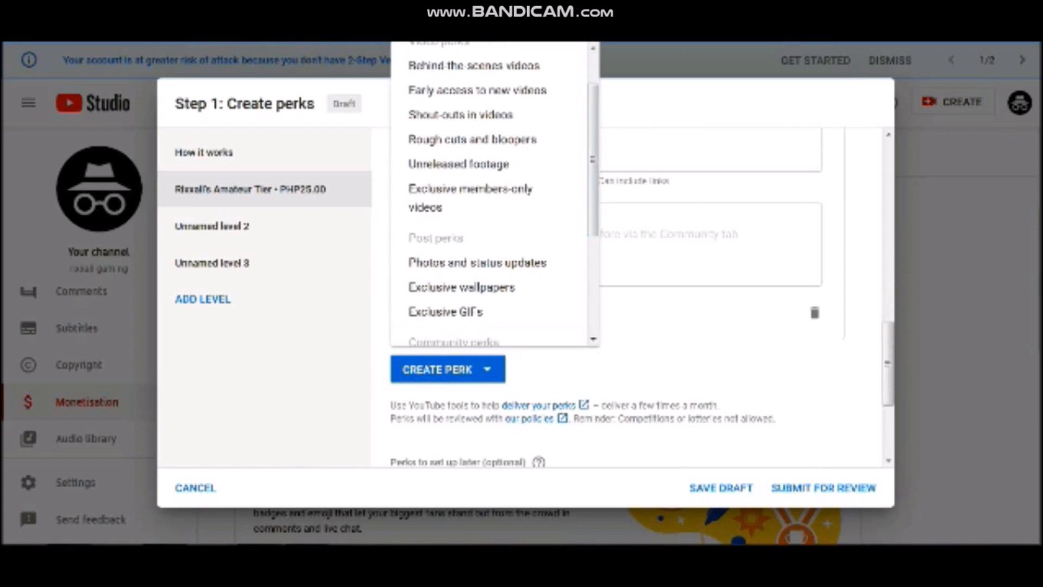
key(Escape)
scroll(642, 294, down, 3)
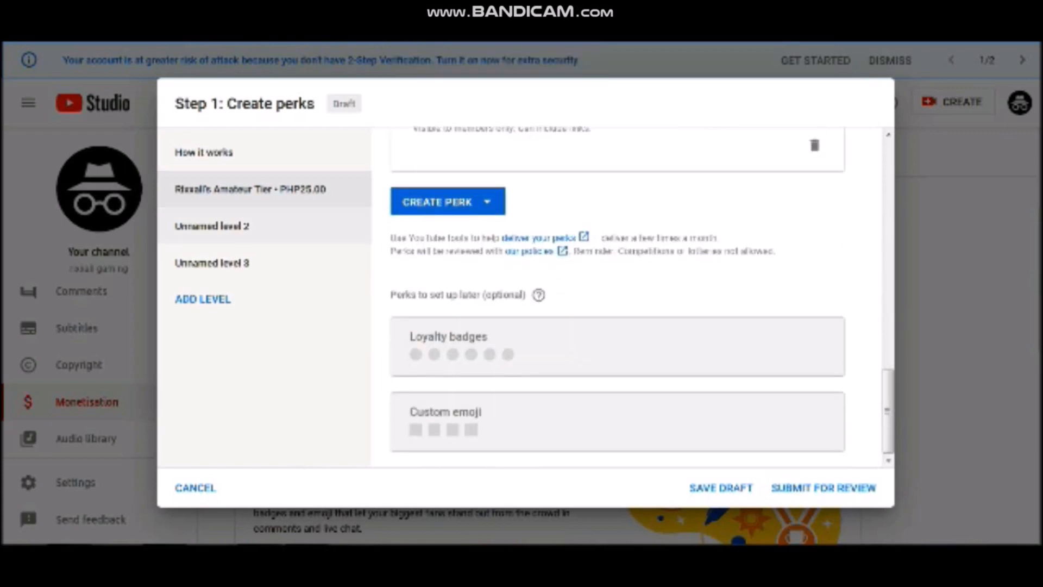
Name the second membership level "Rixxall's Medium Tier"
click(212, 225)
click(489, 206)
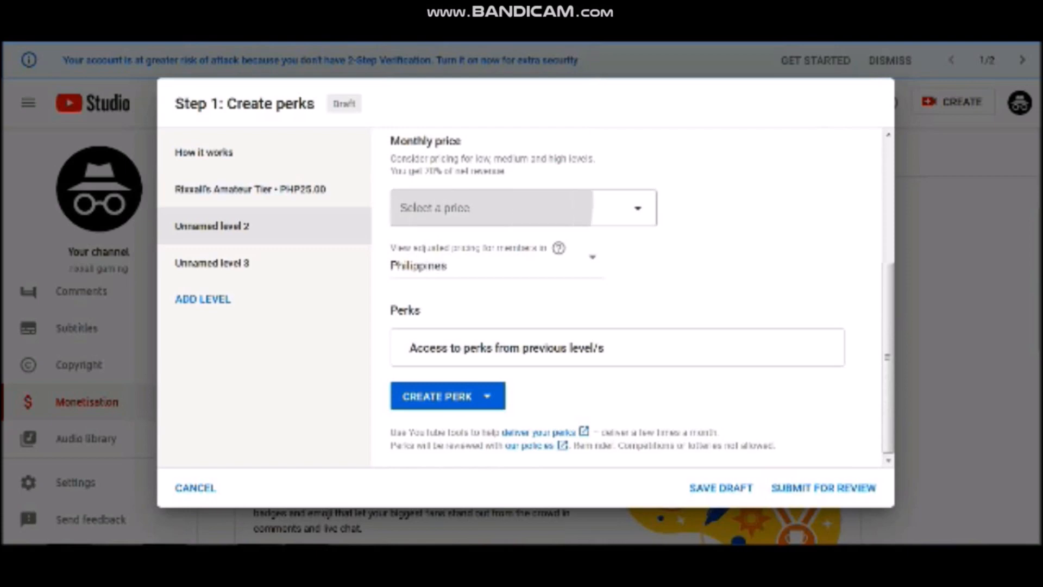
key(Escape)
scroll(630, 298, up, 3)
click(522, 228)
text(Rx)
key(BackSpace)
text(ixxall's)
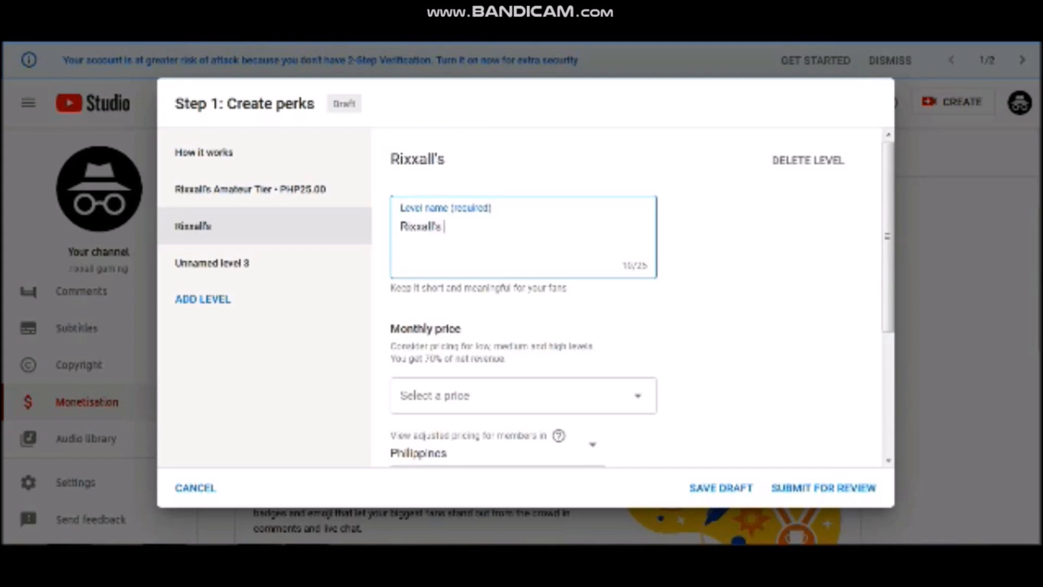
text( Me)
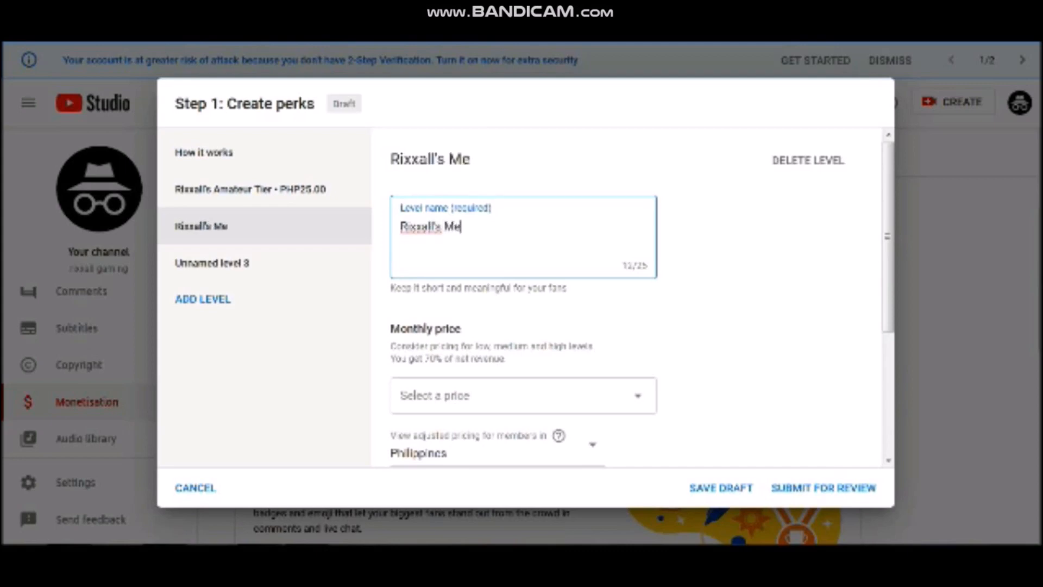
text(dium Tier)
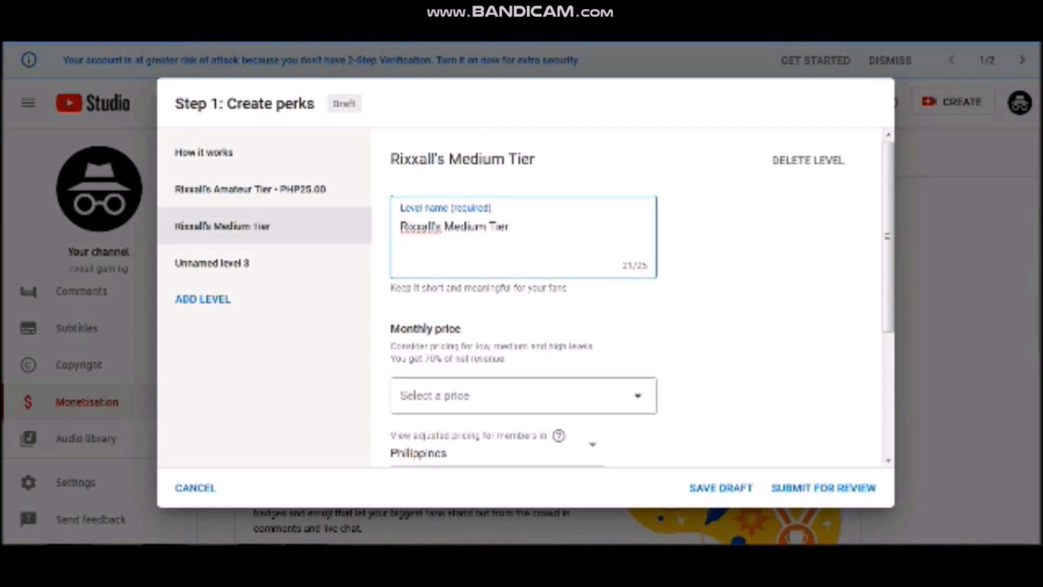
Set the monthly price of the Medium Tier level to PHP79.00
click(587, 395)
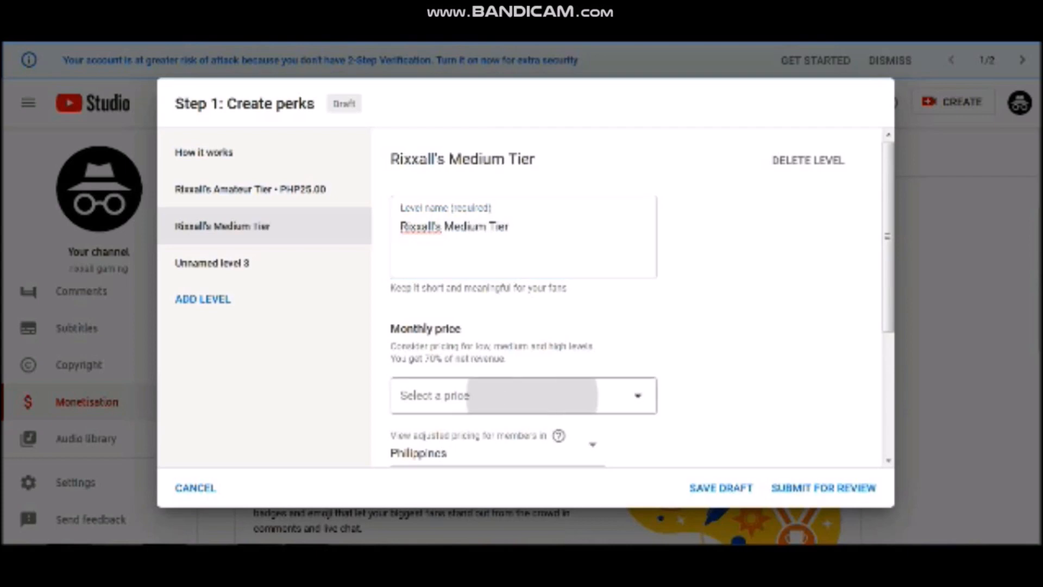
key(Down)
key(Down)
key(Down)
key(Up)
key(Up)
key(Up)
key(Up)
key(Up)
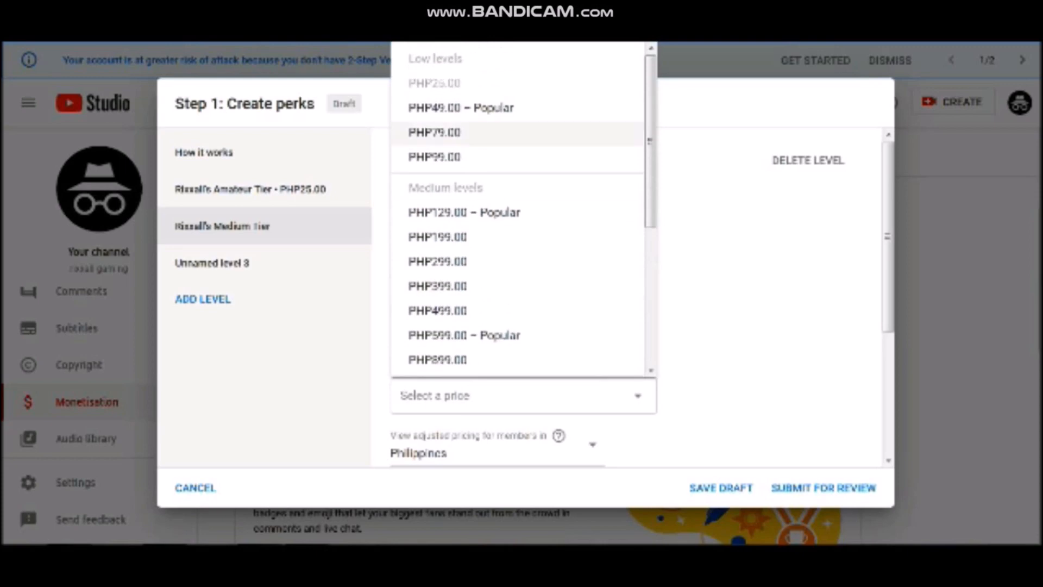
key(Return)
Add the preset perk "Exclusive members-only videos" to the Medium Tier, keeping its default title
scroll(633, 297, down, 3)
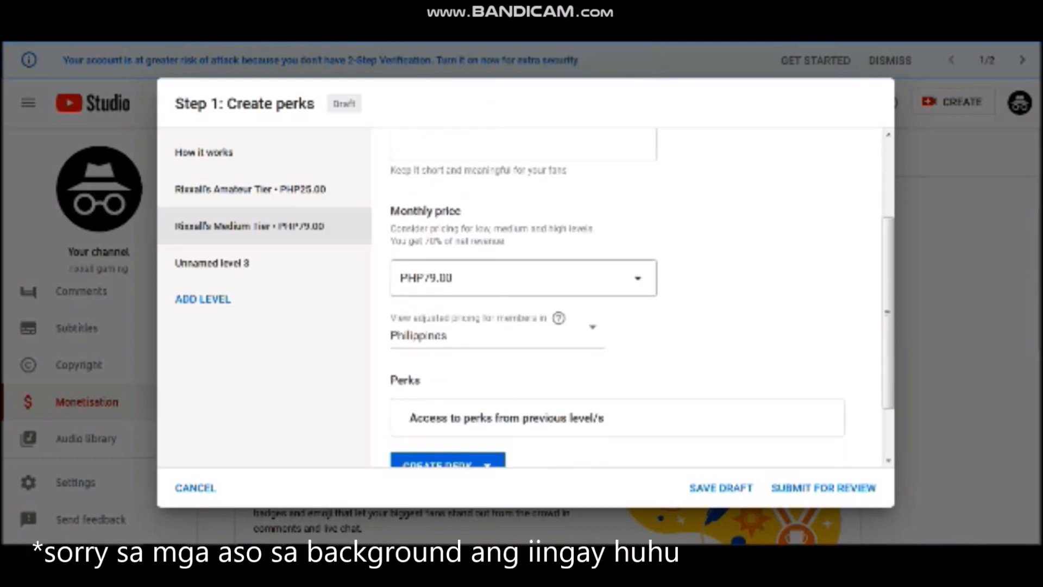
click(445, 396)
key(Up)
key(Down)
key(Down)
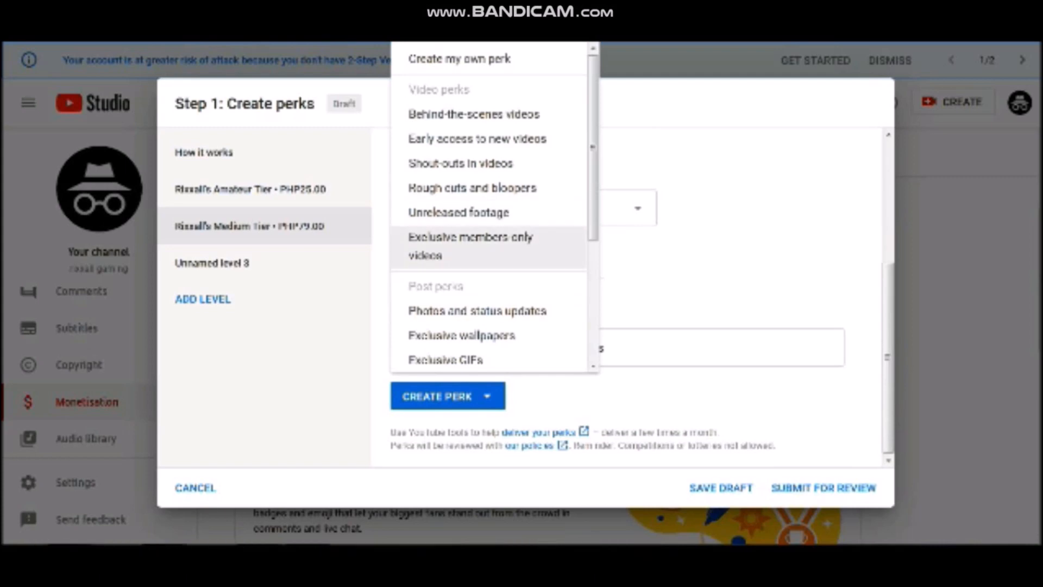
key(Return)
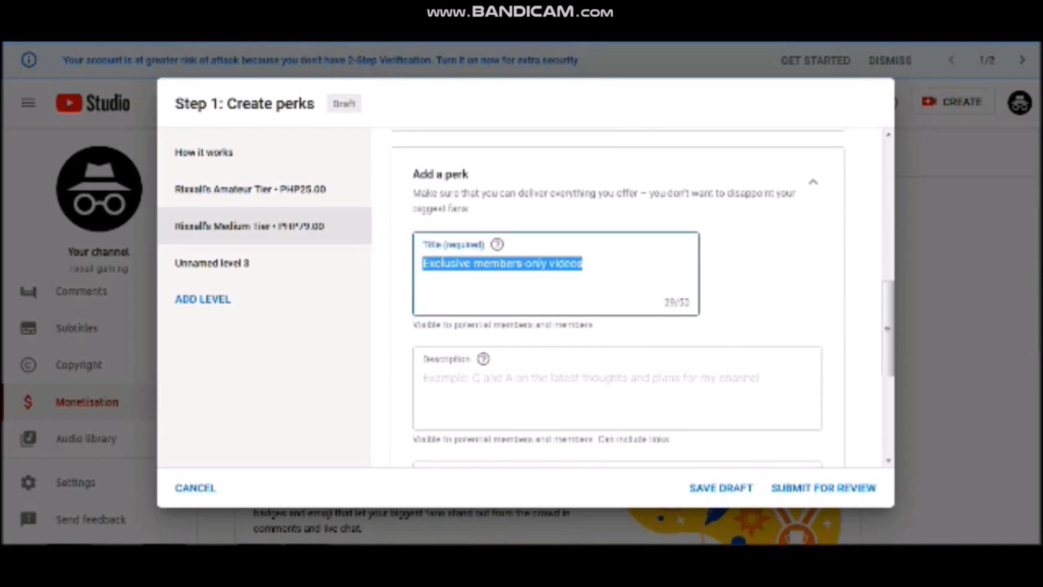
key(End)
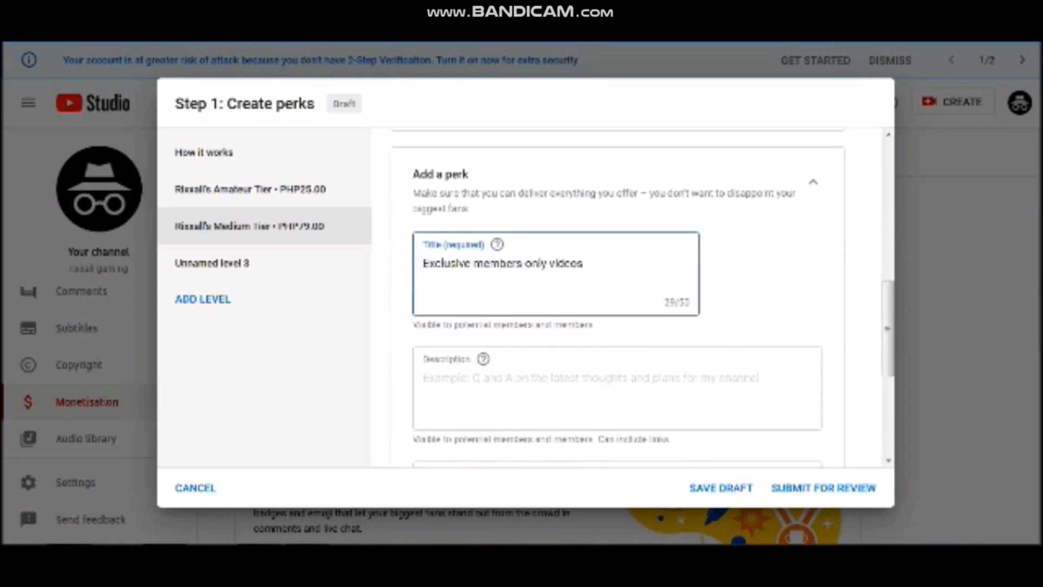
scroll(617, 296, down, 4)
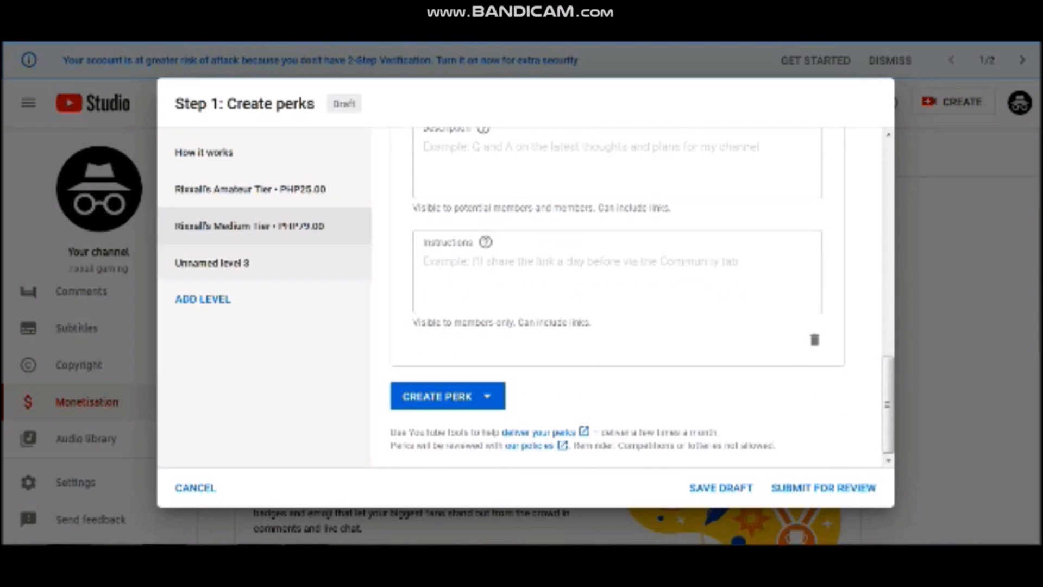
Name the third membership level "Rixxall's High Tier"
click(212, 263)
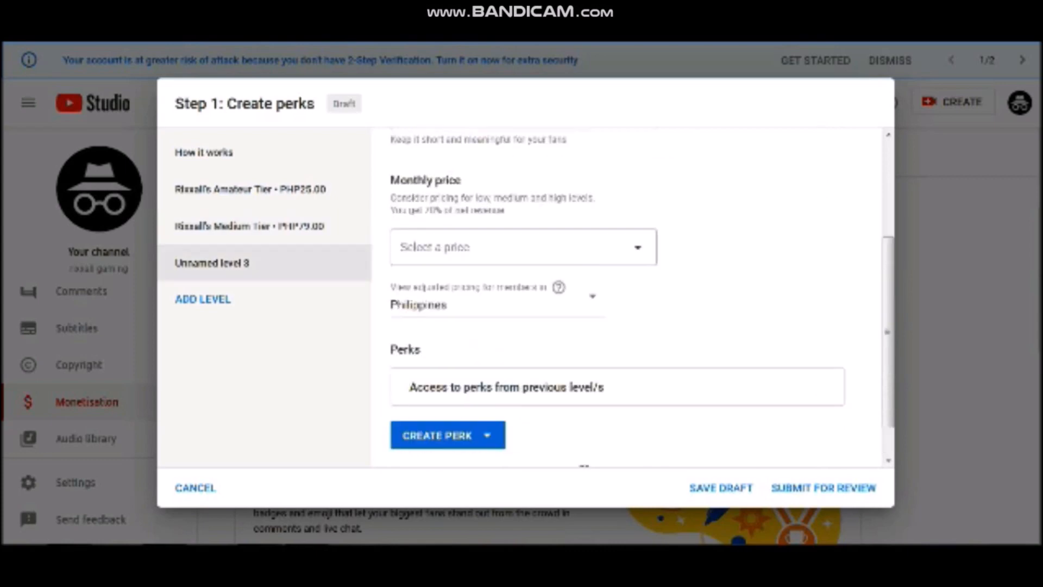
text(Rix)
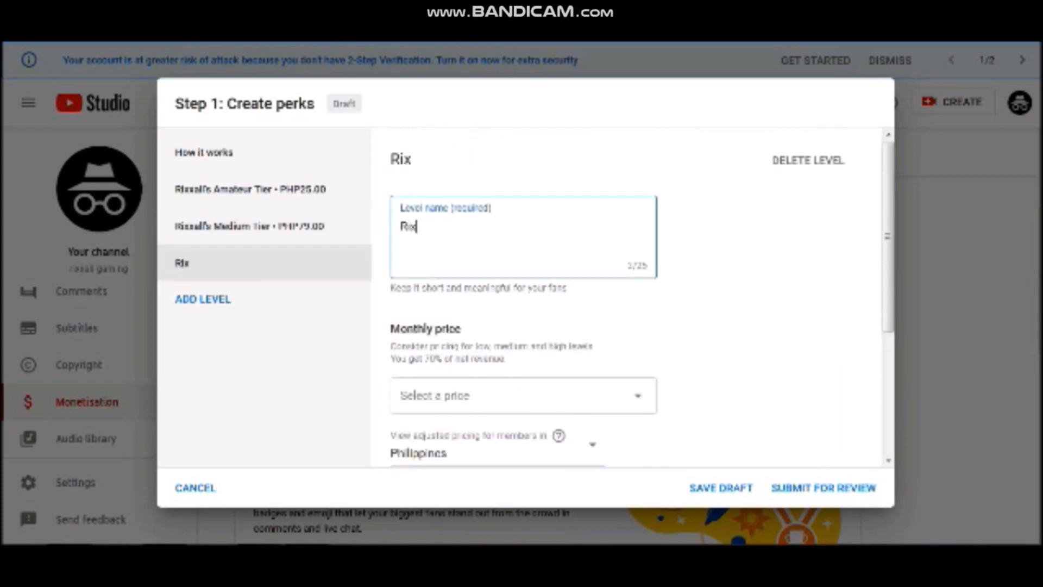
text(xall's)
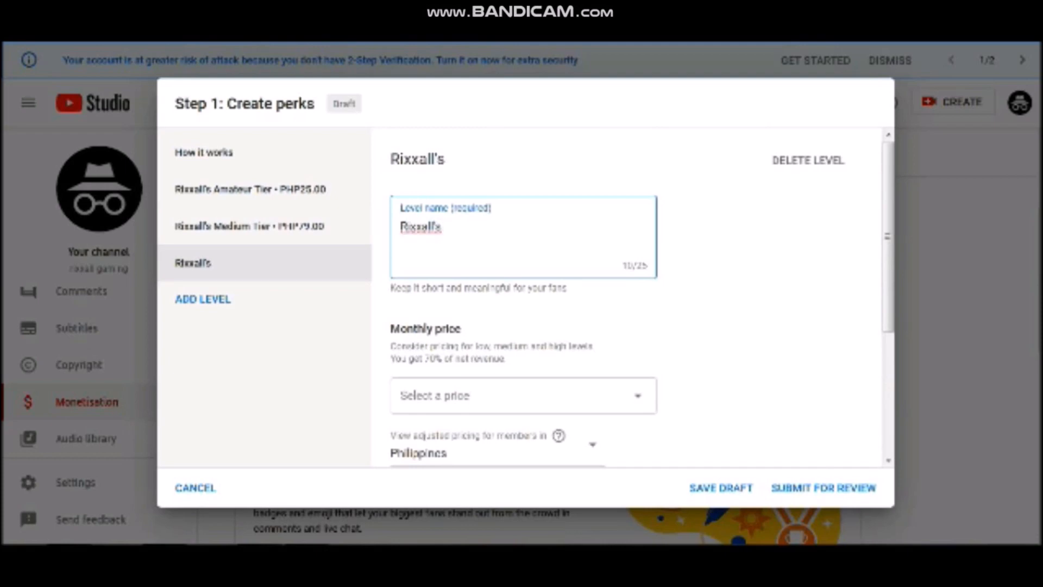
text( HI)
key(BackSpace)
text(ight)
key(BackSpace)
text(tier)
key(BackSpace)
key(BackSpace)
key(BackSpace)
key(BackSpace)
key(BackSpace)
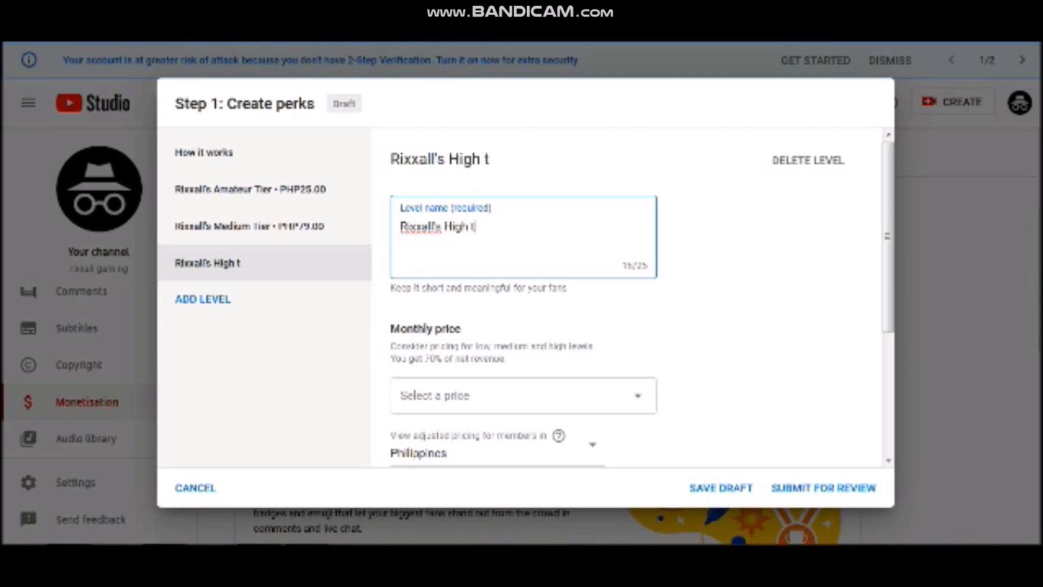
text(Tier)
Set the monthly price of the High Tier level to PHP199.00
scroll(633, 296, down, 2)
click(521, 316)
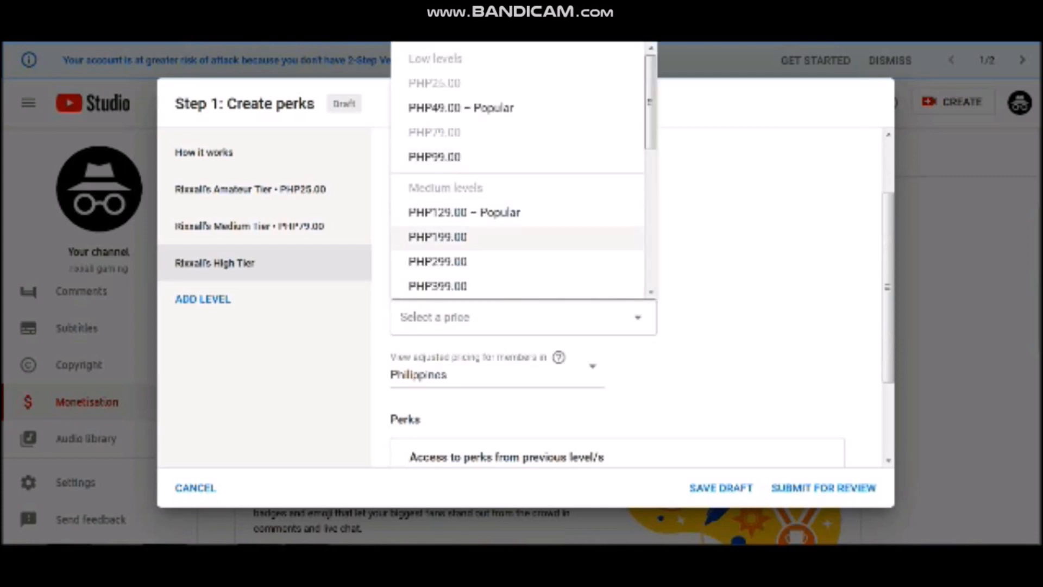
click(437, 237)
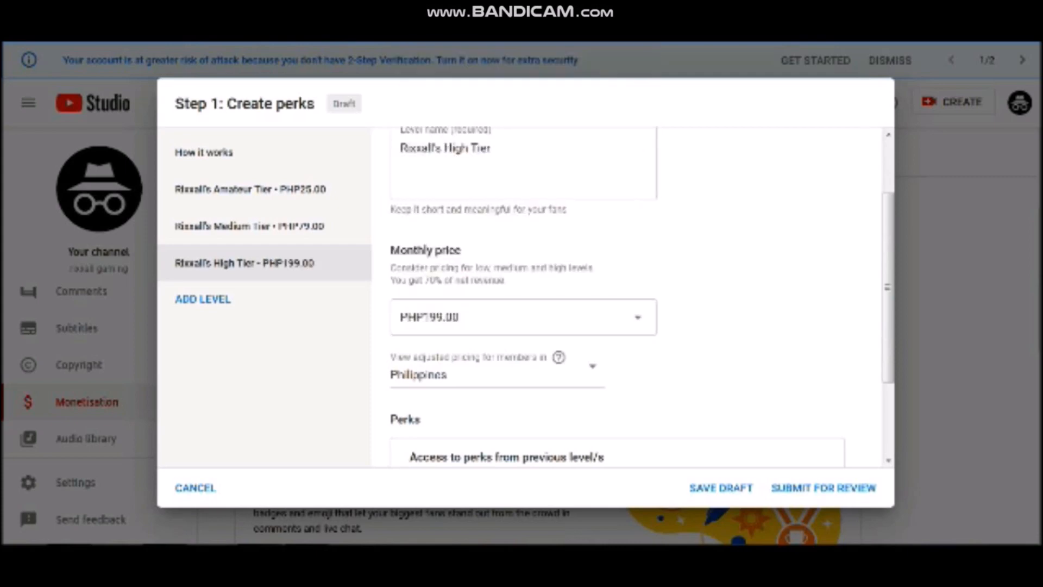
Add the preset perk "Exclusive GIFs" to the High Tier, keeping its default title
scroll(521, 326, down, 2)
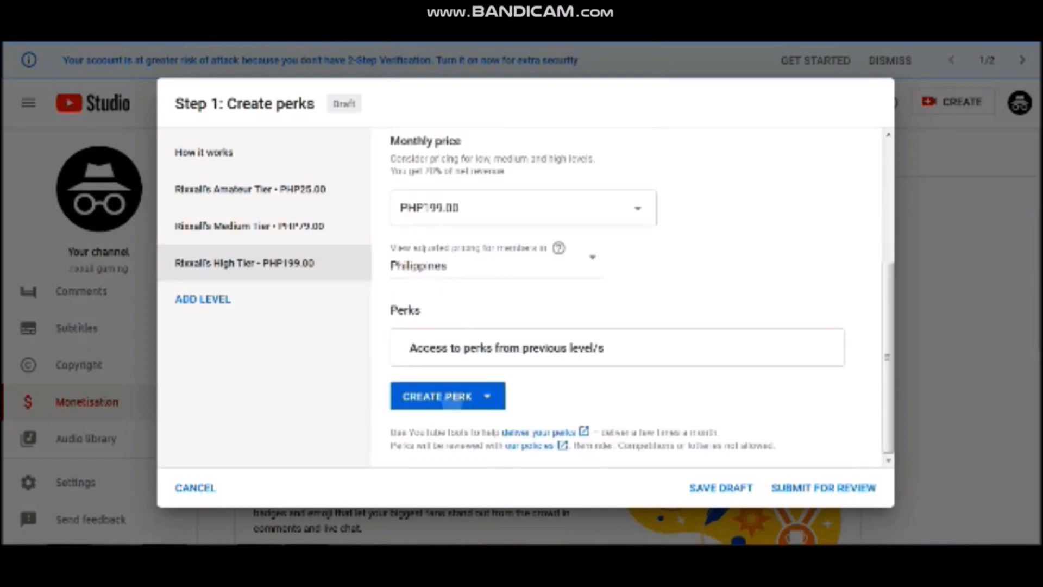
click(451, 397)
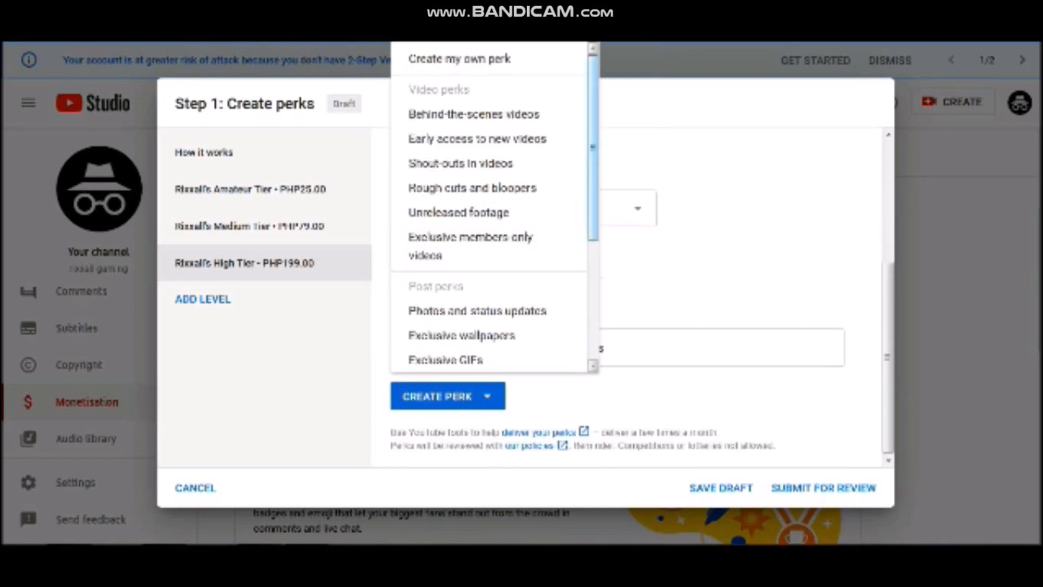
drag(593, 201, 593, 259)
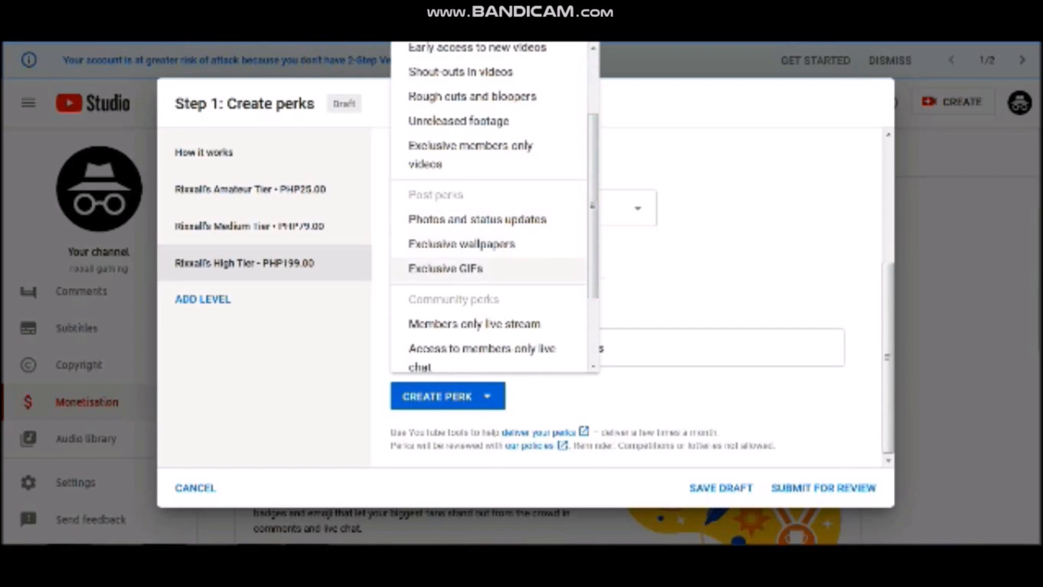
click(445, 268)
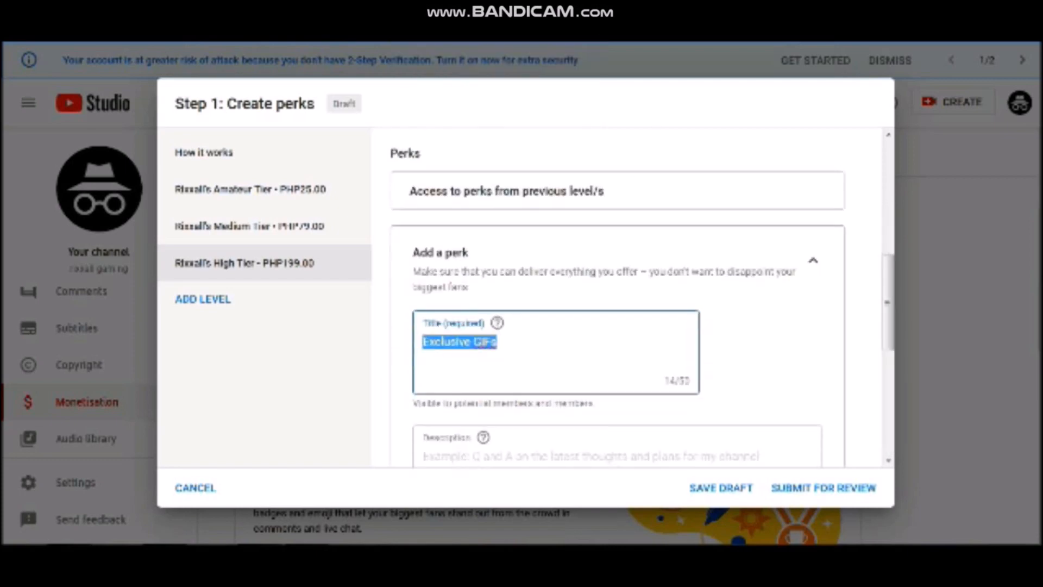
scroll(445, 268, down, 3)
scroll(446, 268, down, 1)
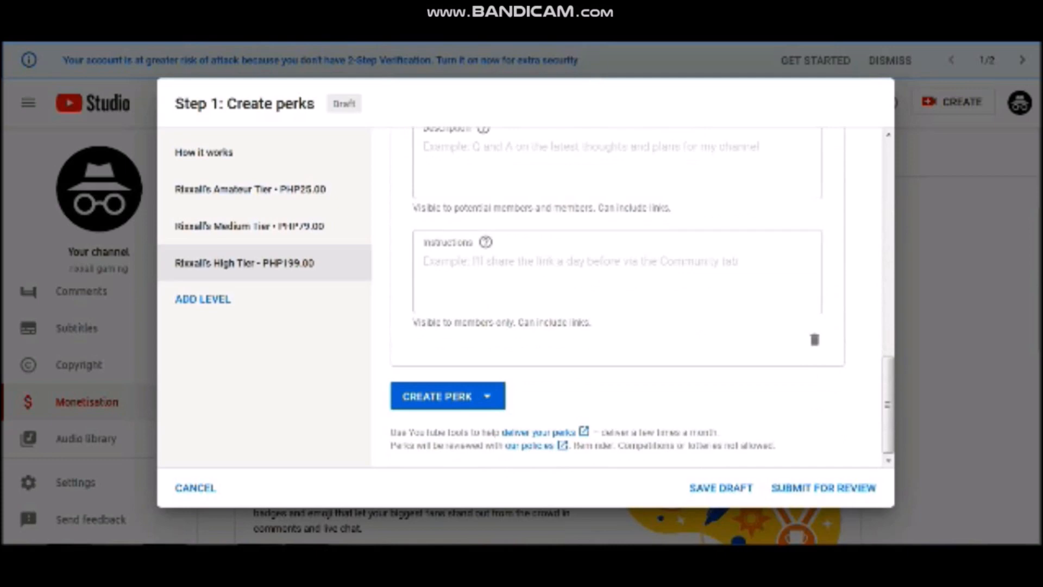
scroll(642, 296, up, 10)
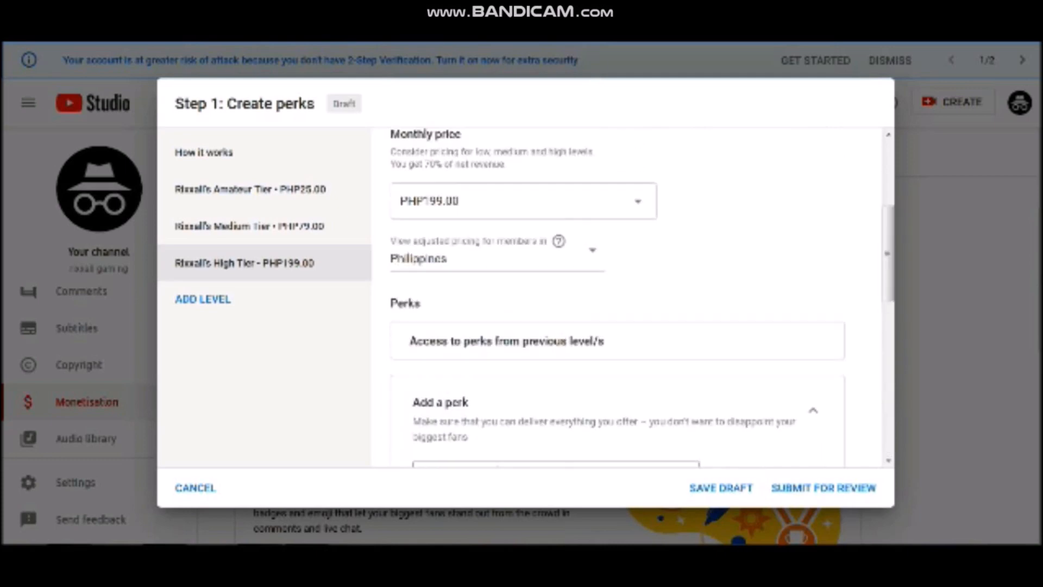
Add a fourth membership level named "Rixxall's Pro Tier"
click(202, 299)
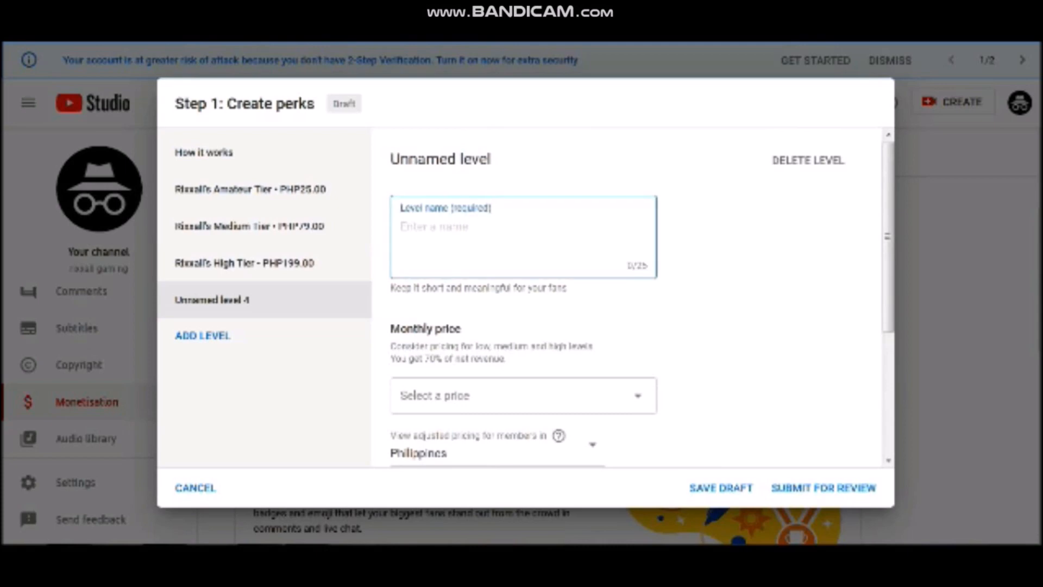
text(Rixxall's Pro Tier)
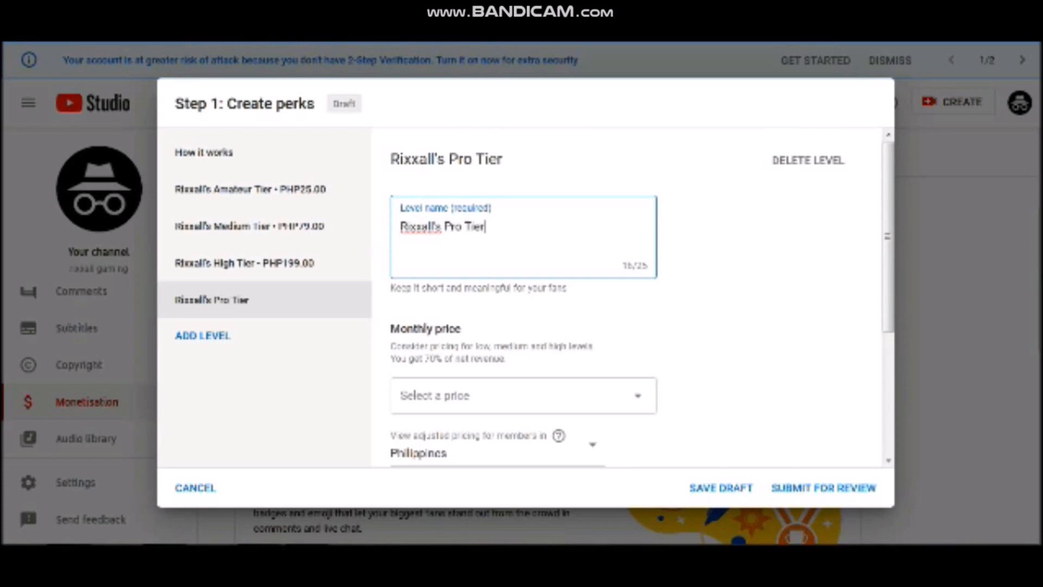
key(Tab)
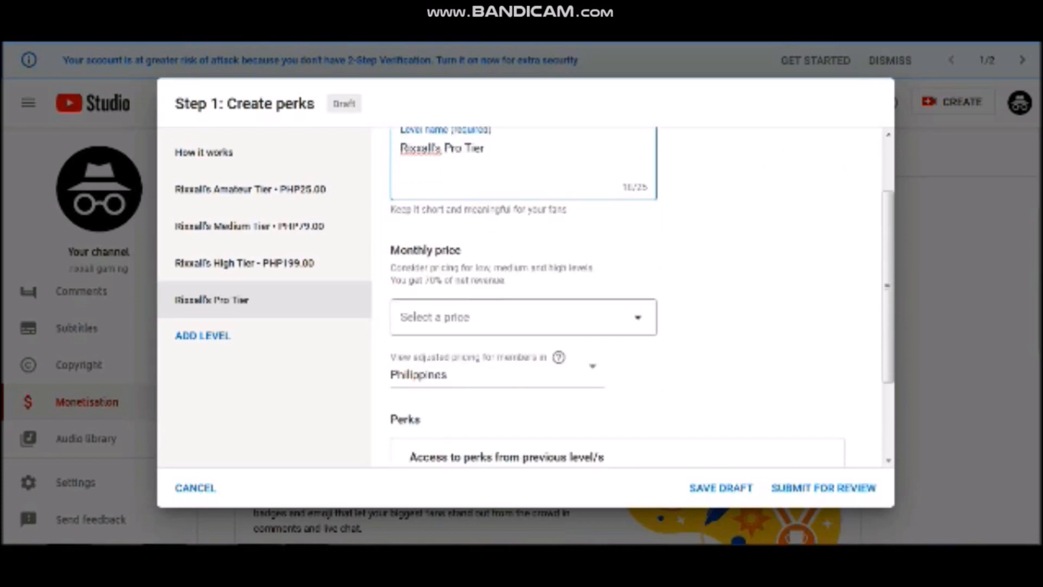
Set the monthly price of the Pro Tier level to PHP499.00
key(Return)
scroll(518, 168, down, 3)
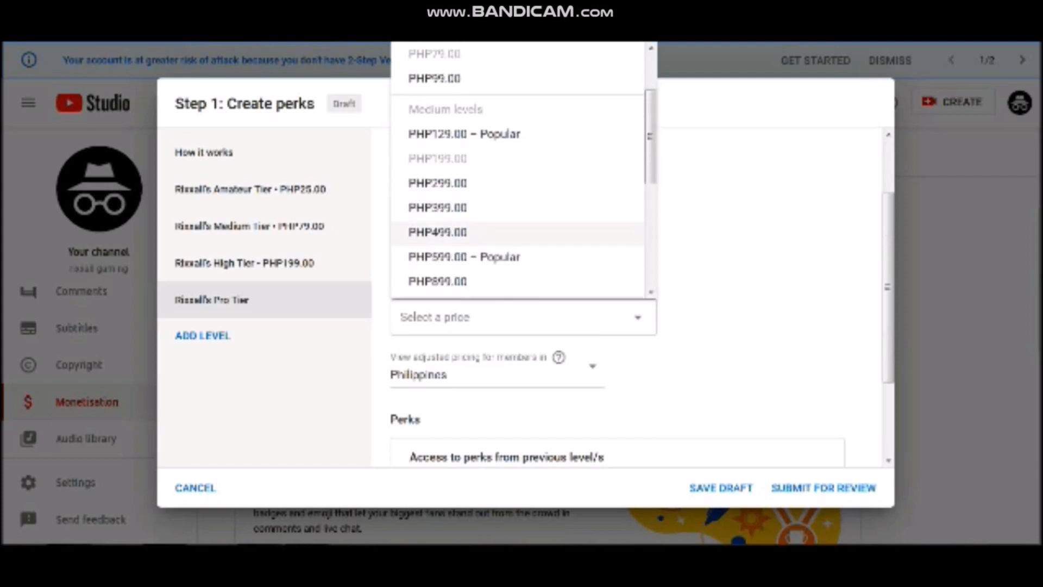
key(Return)
Add a new perk to the Pro Tier level
scroll(633, 299, down, 2)
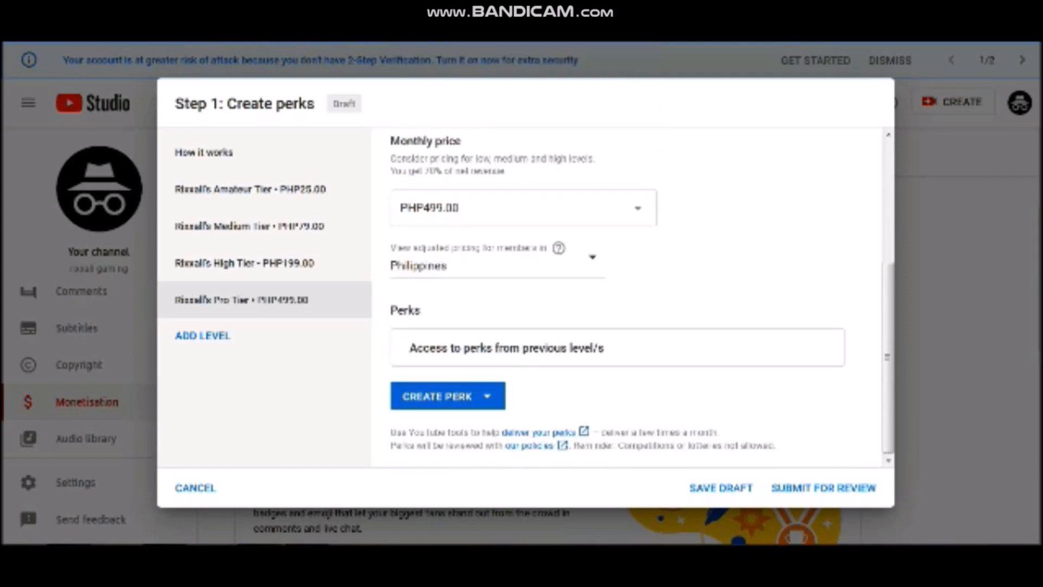
click(437, 396)
click(467, 59)
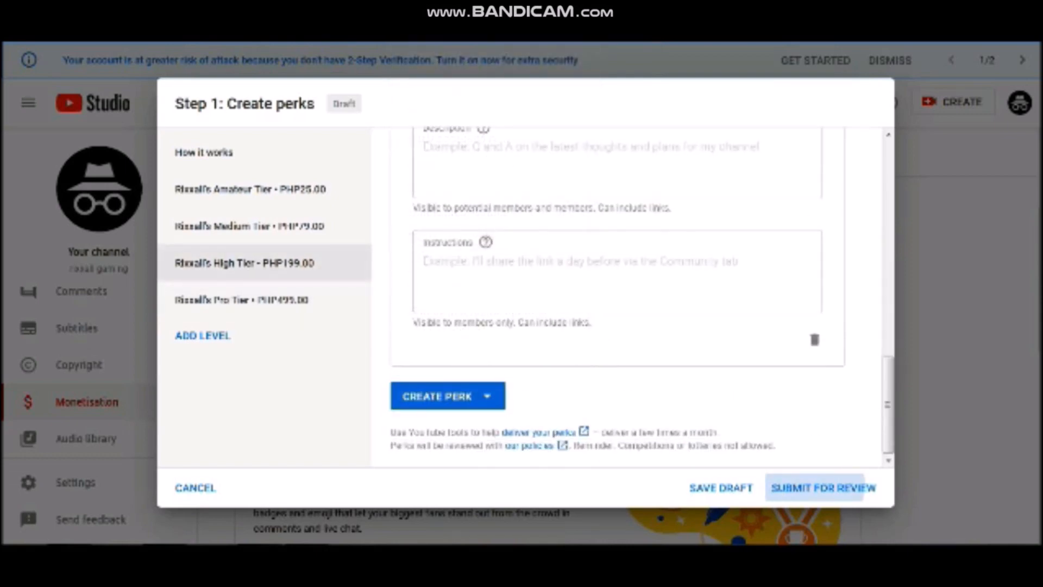
Submit the membership offer for review, accepting that approved prices cannot be changed and that the offer complies with YouTube's policies
click(823, 487)
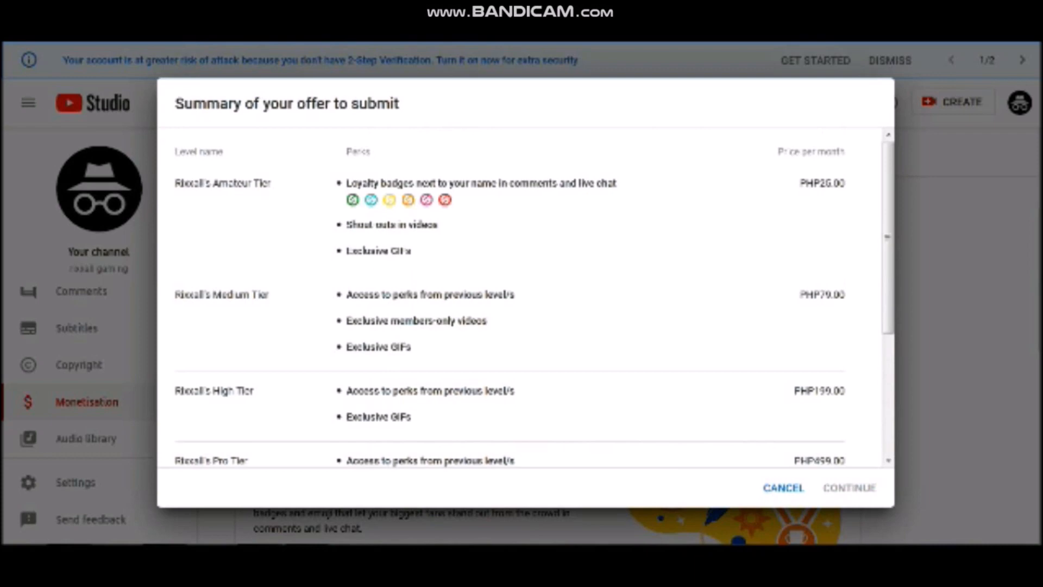
scroll(522, 299, down, 3)
click(187, 425)
click(849, 487)
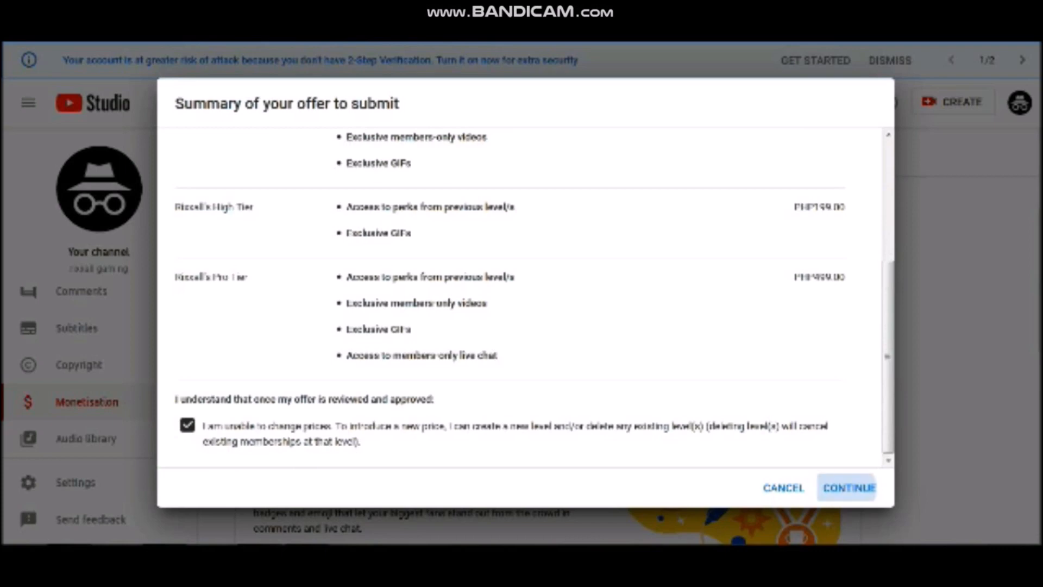
click(335, 281)
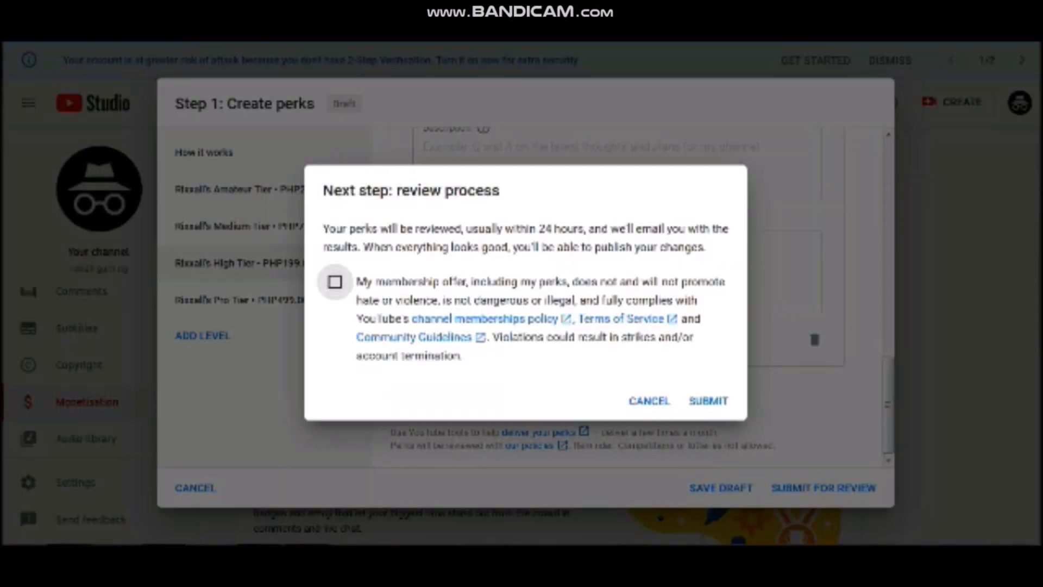
click(701, 397)
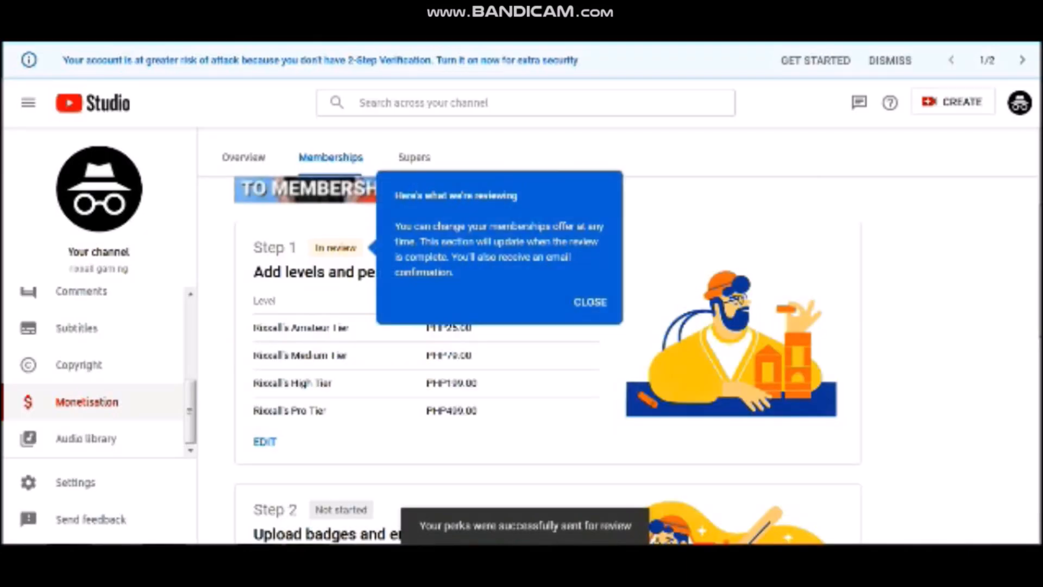
Start Step 2, Upload badges and emoji, and look over the badge slots for each membership duration
scroll(547, 360, down, 2)
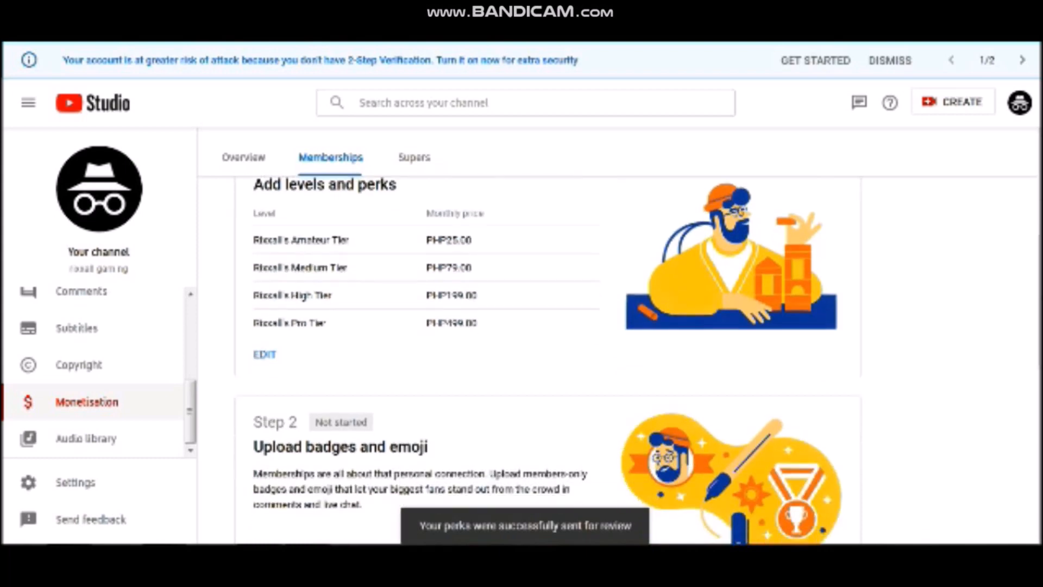
scroll(548, 361, down, 2)
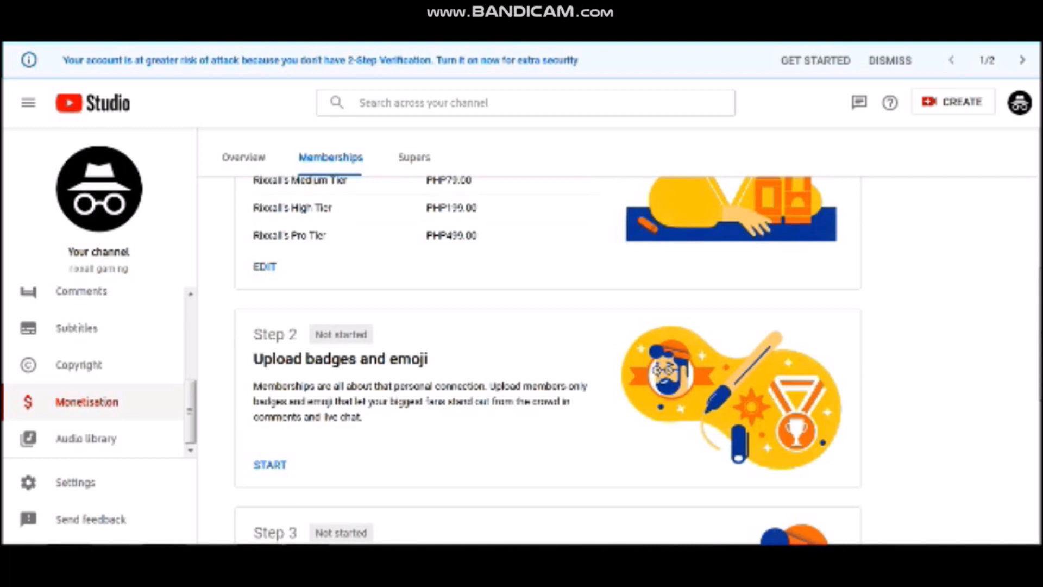
click(270, 464)
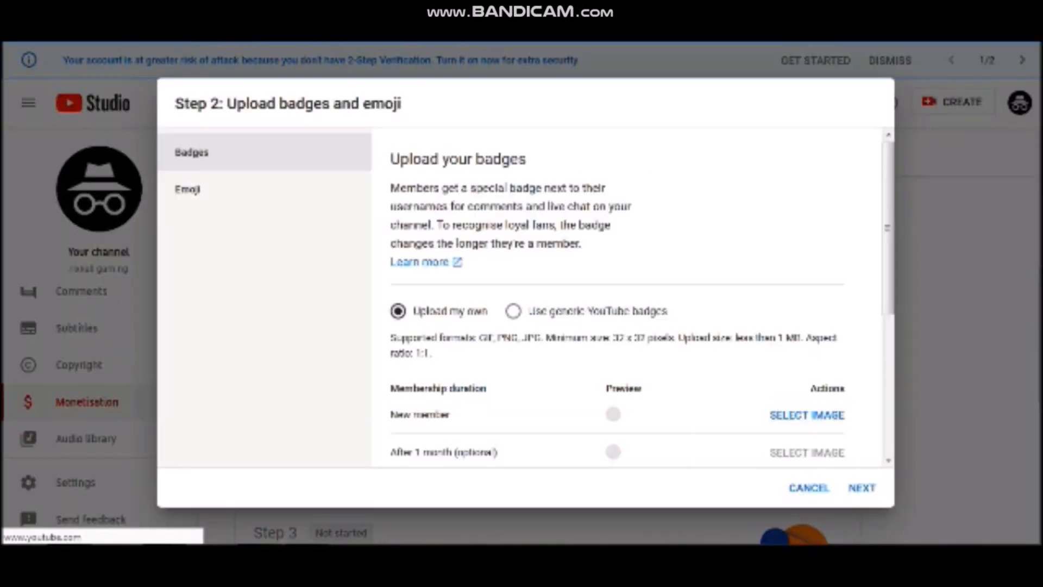
scroll(630, 299, down, 2)
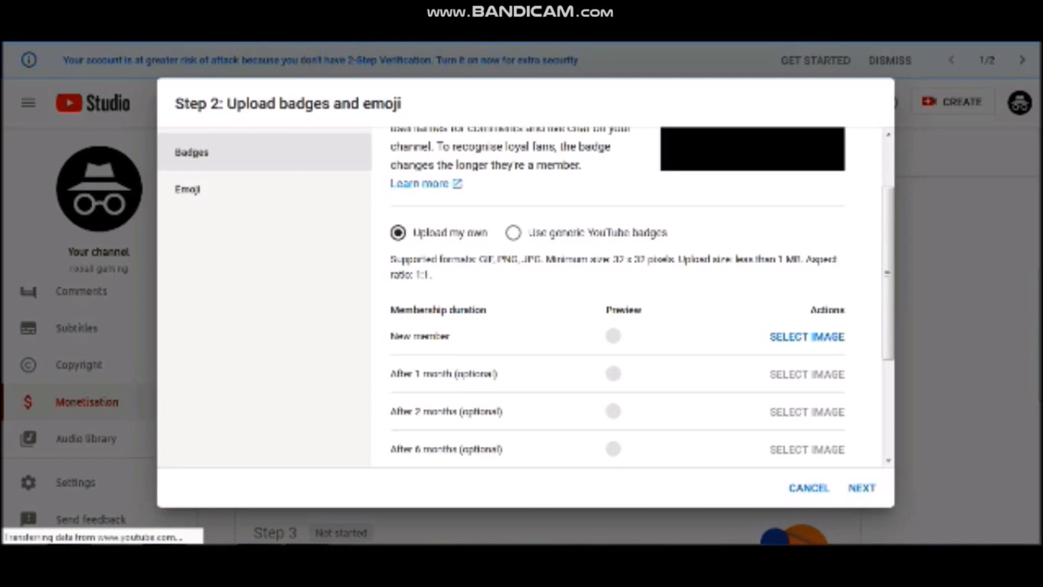
scroll(745, 184, up, 2)
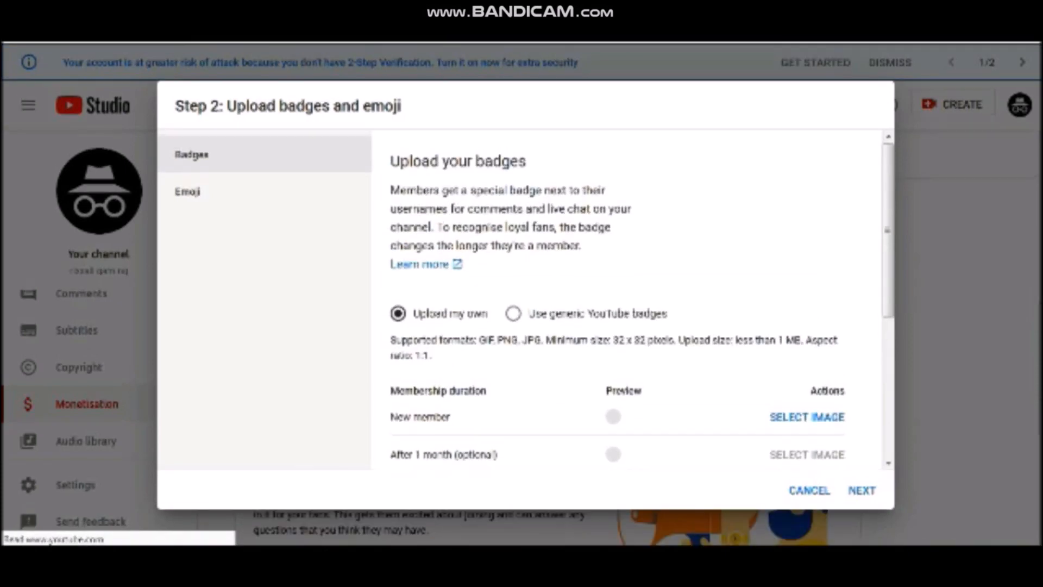
scroll(630, 299, down, 2)
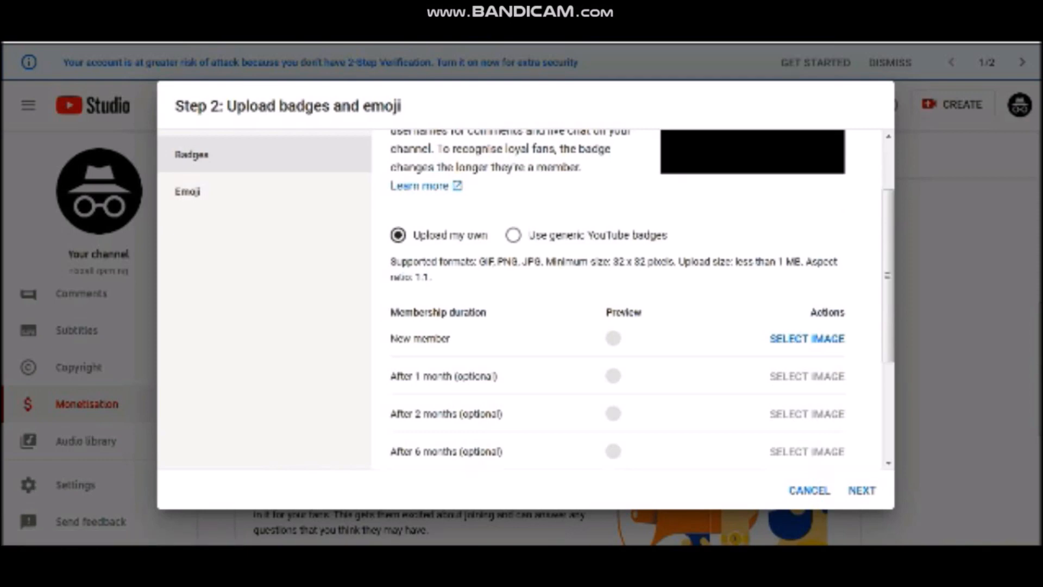
Upload the "amateur" image from the emojie folder as the New member badge
click(807, 338)
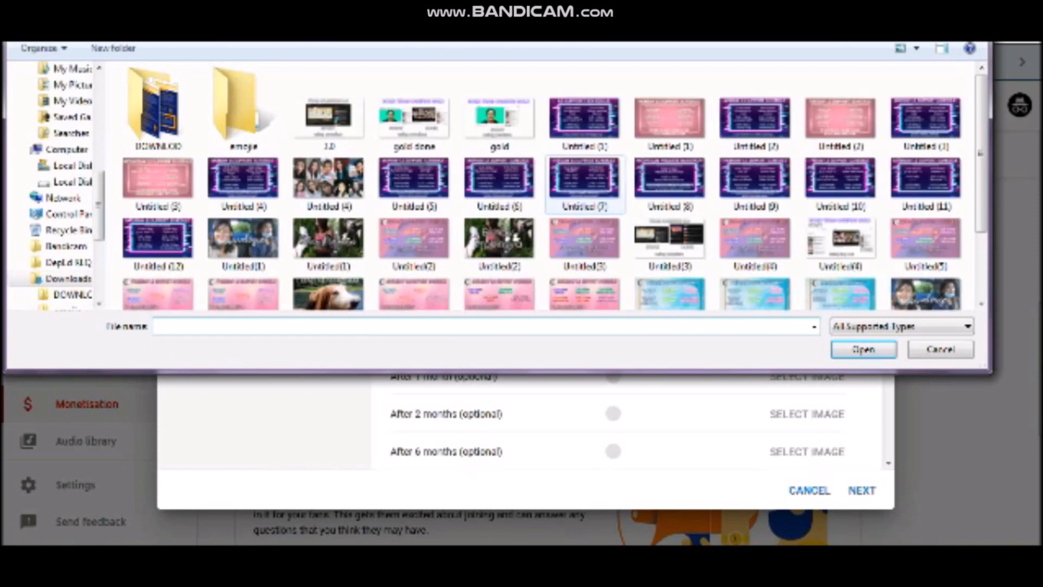
double_click(235, 109)
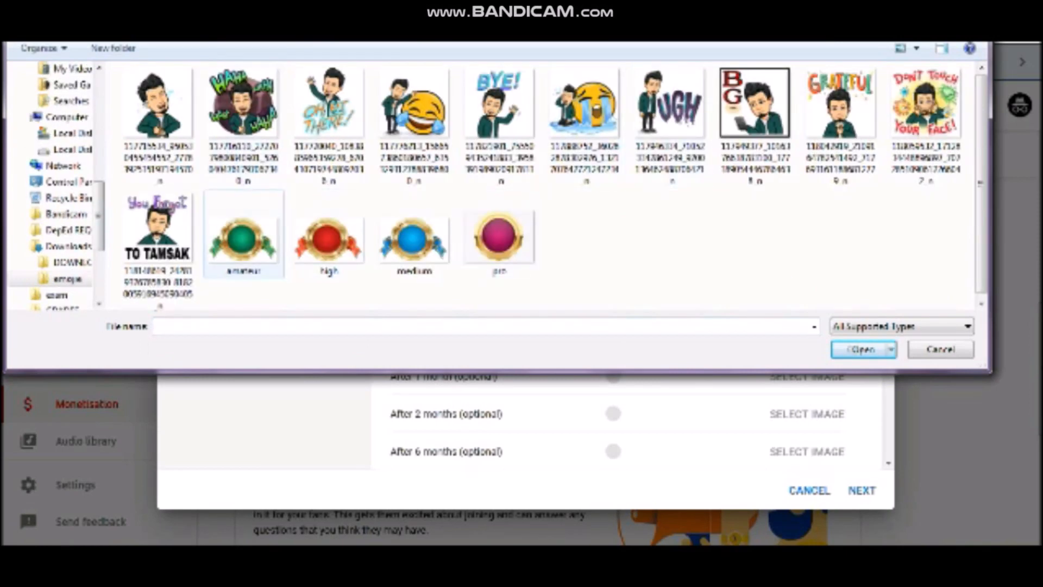
click(243, 238)
click(858, 349)
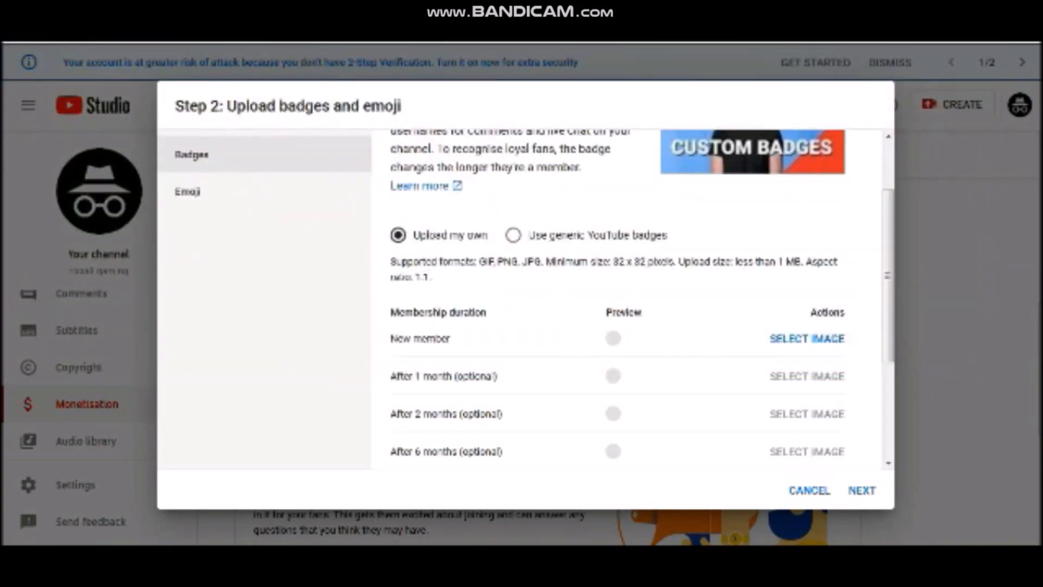
Upload the "high" image as the badge for members after 1 month
click(807, 376)
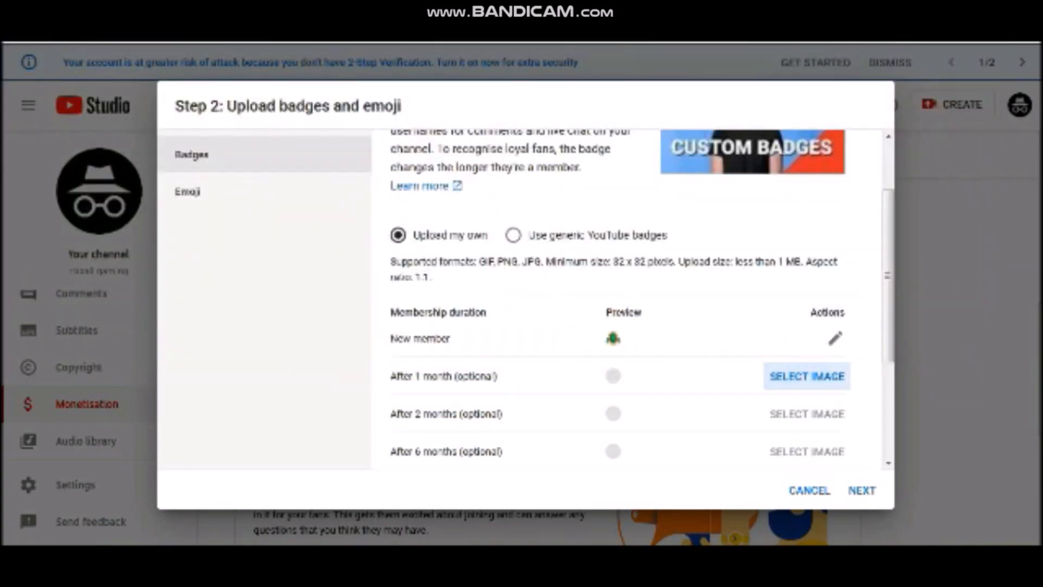
click(329, 234)
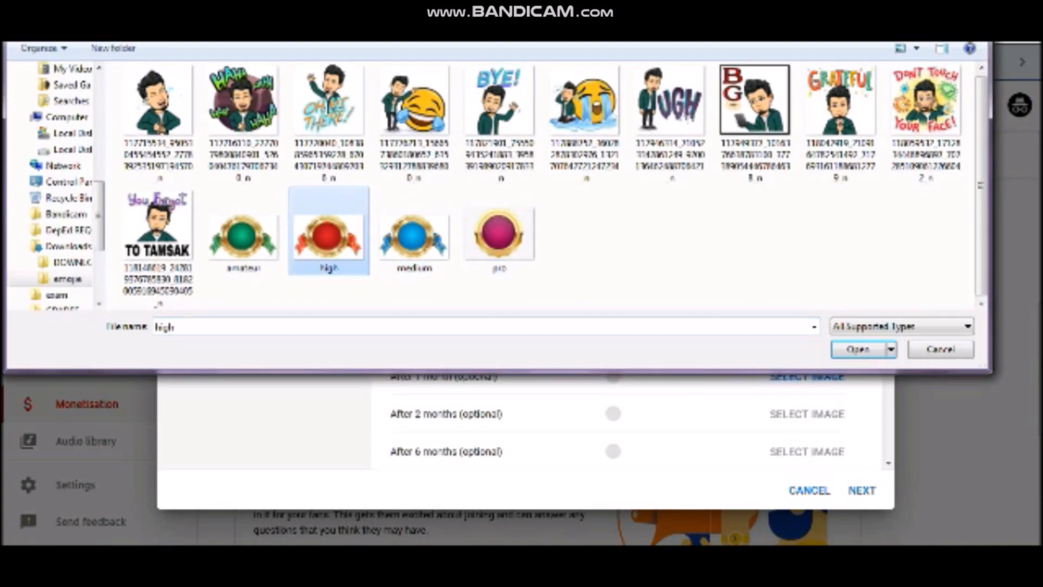
click(858, 348)
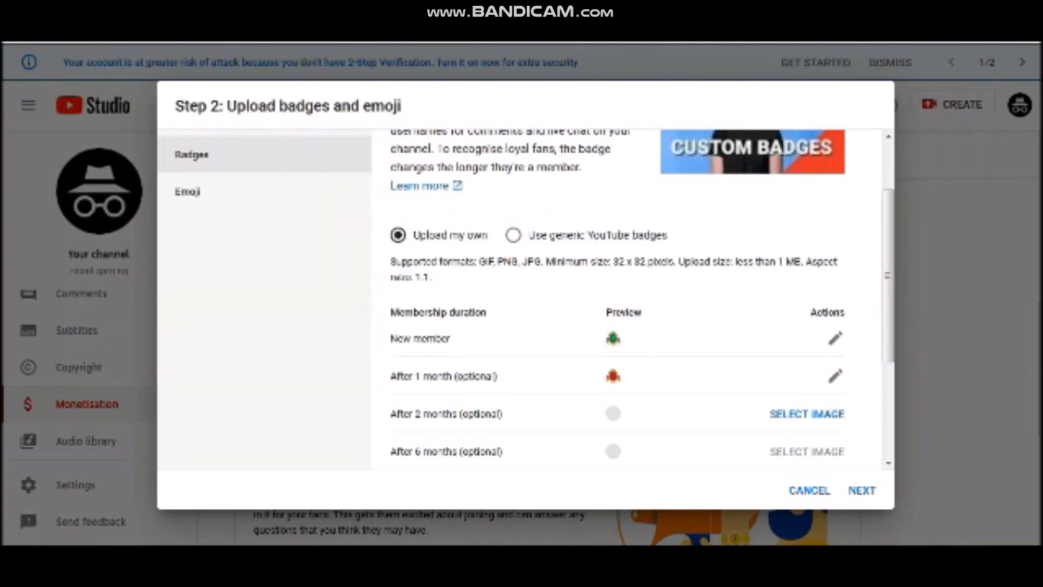
Upload the "medium" image as the badge for members after 2 months
click(806, 413)
click(413, 239)
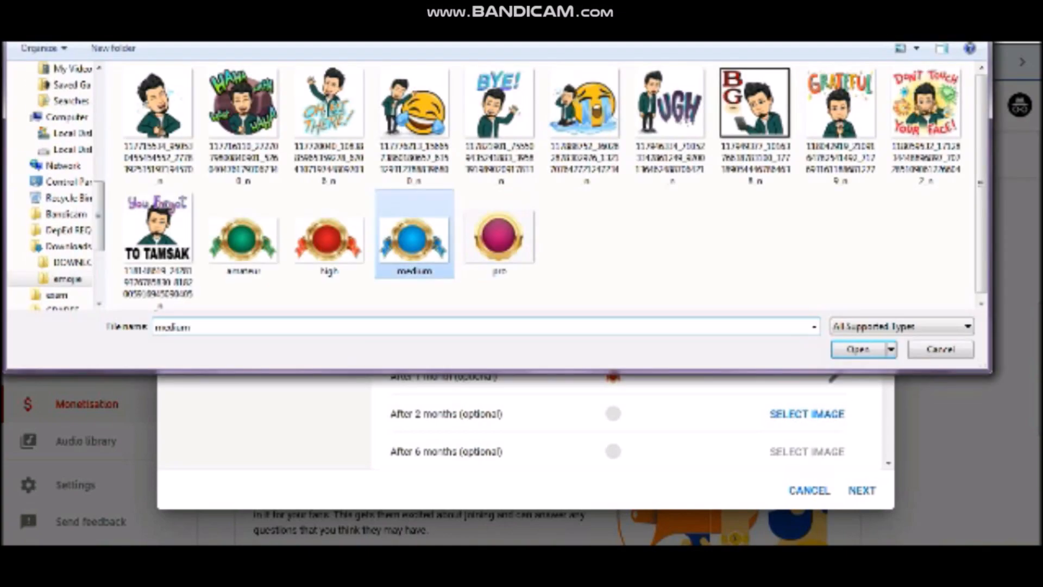
key(Return)
Upload the "pro" image as the badge for members after 6 months and continue to the Emoji section
scroll(641, 304, down, 2)
click(807, 373)
click(499, 233)
key(Return)
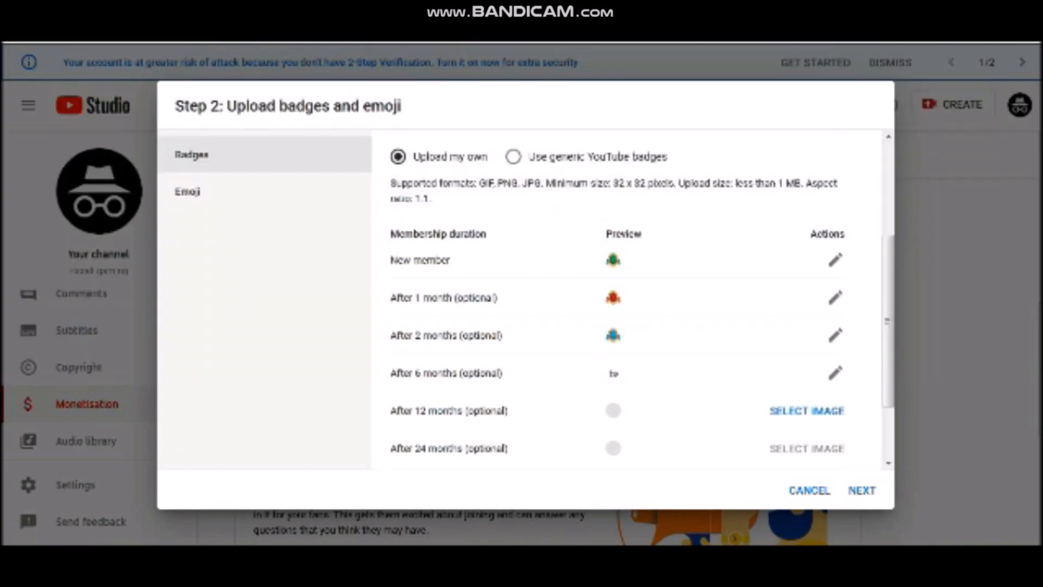
scroll(624, 298, down, 2)
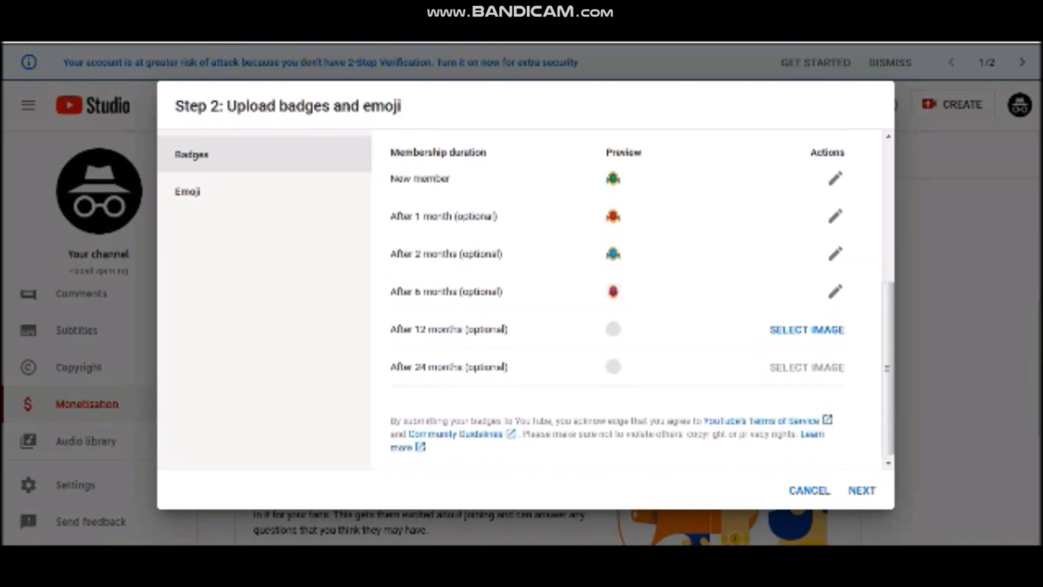
click(862, 490)
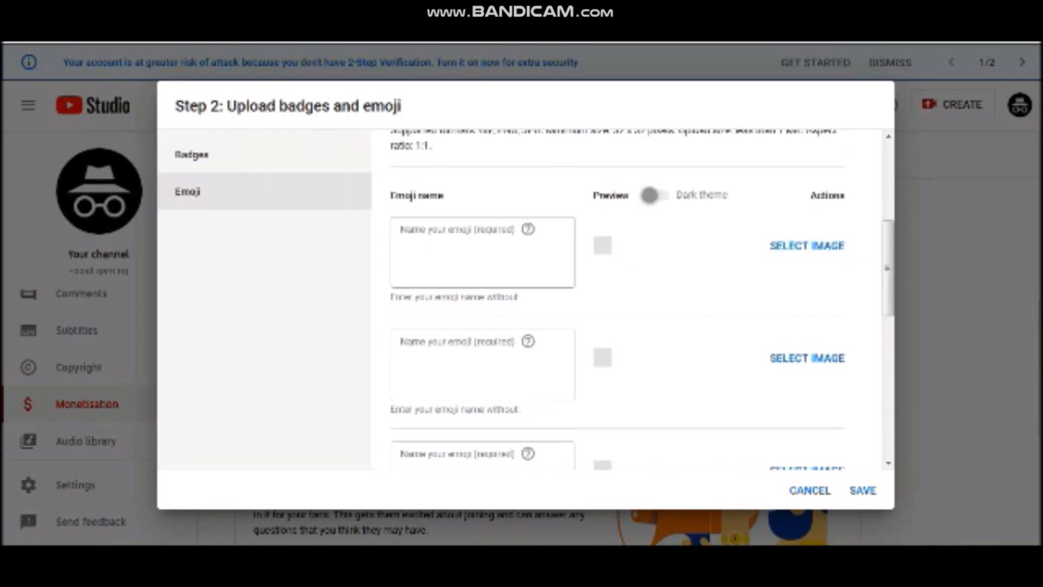
Upload the "HAHA HAHA" cartoon image as the first custom emoji and name it "hahaha"
click(807, 246)
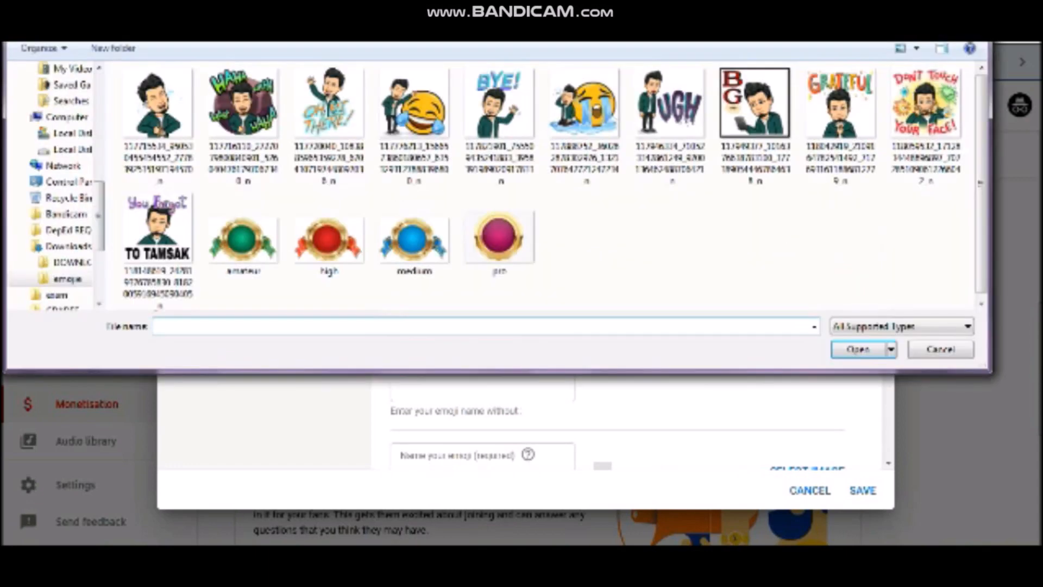
click(244, 109)
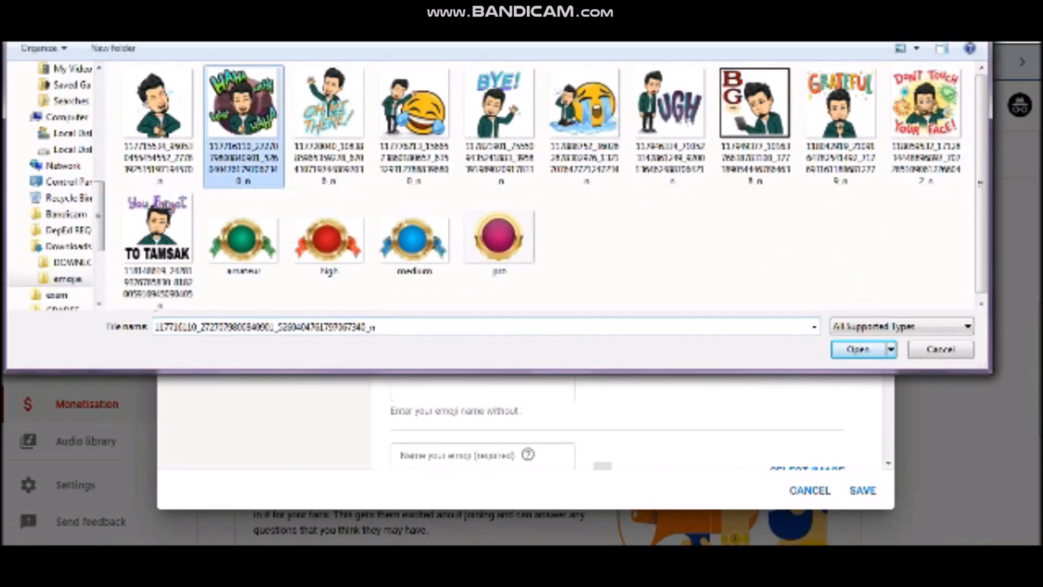
key(Return)
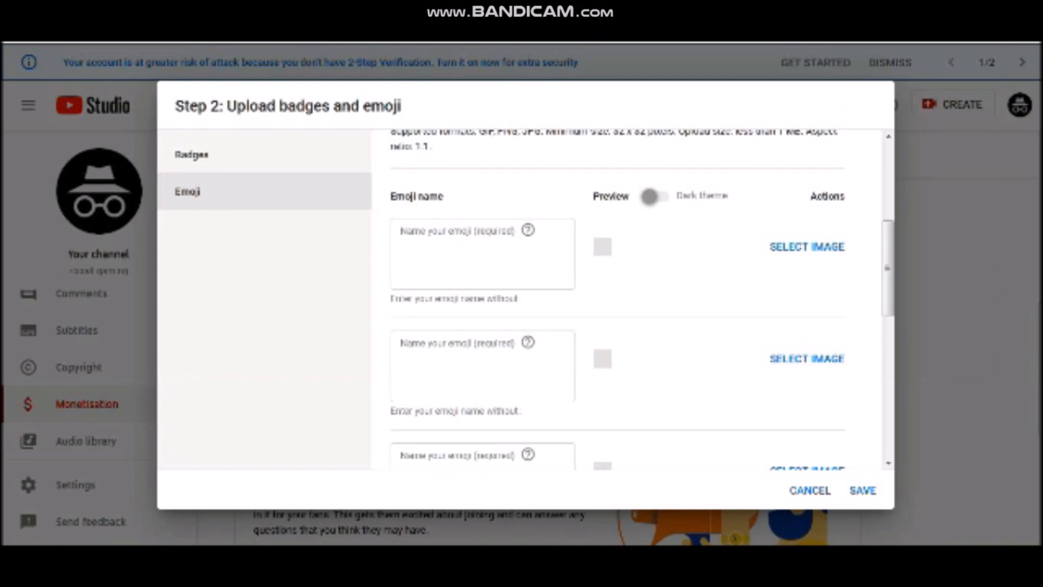
click(481, 253)
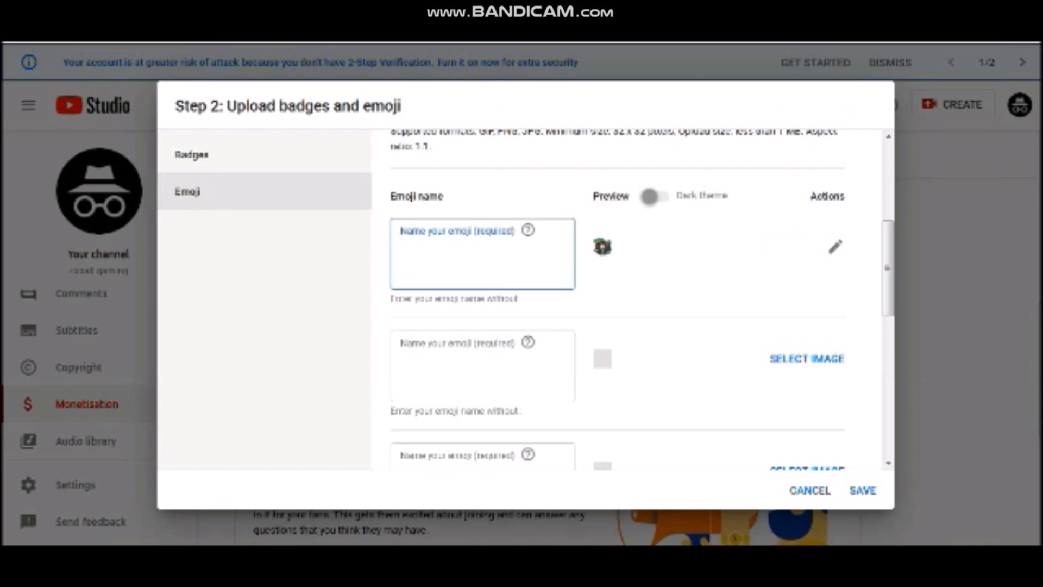
text(hahaha)
Upload the first cartoon image in the emojie folder as the second custom emoji and name it "funny"
click(807, 359)
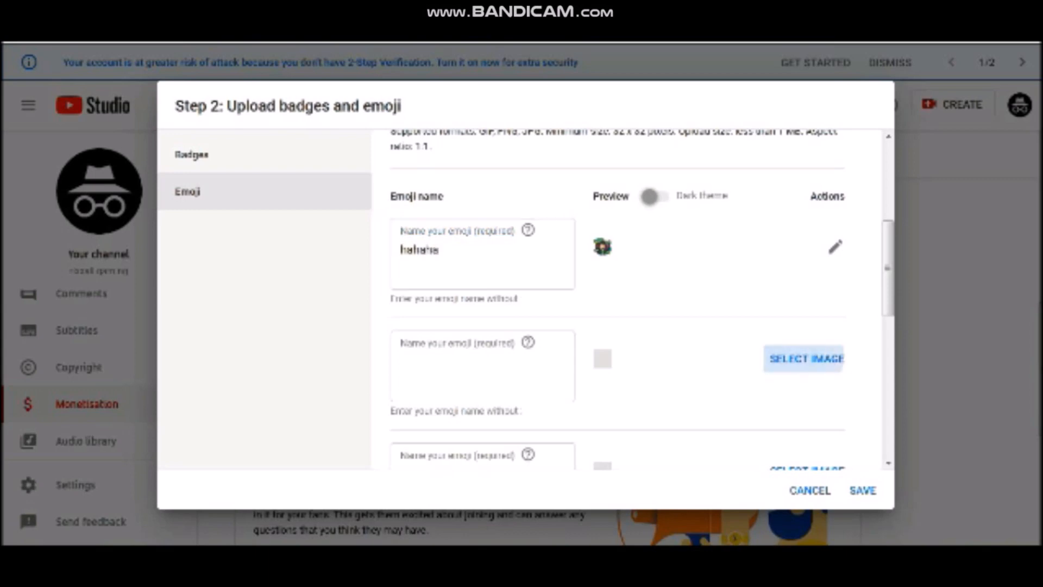
click(158, 109)
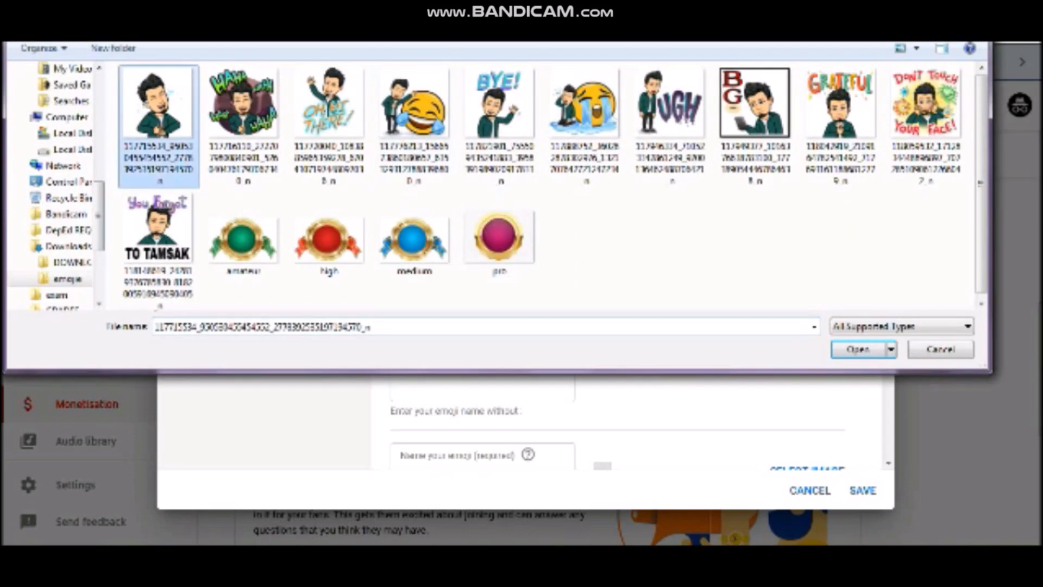
key(Return)
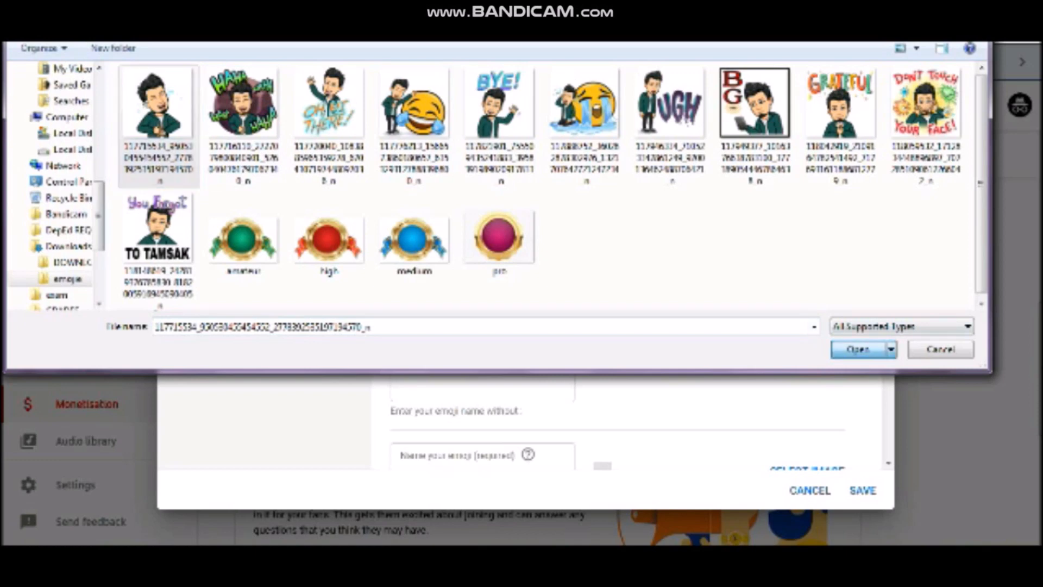
click(483, 365)
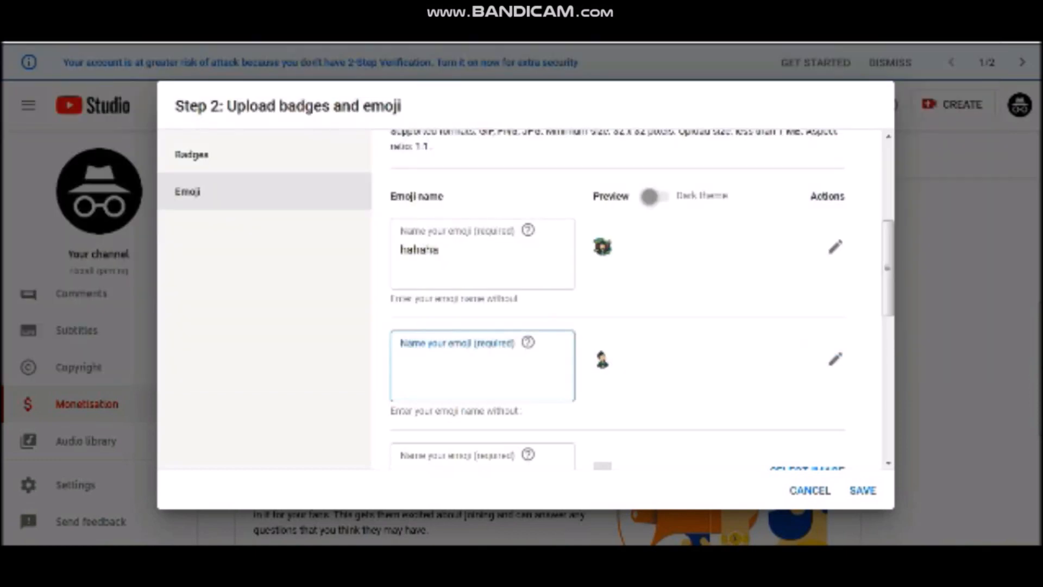
text(fun)
Upload the cartoon image with the laughing-tears face as the third custom emoji and name it "lol"
scroll(804, 391, down, 2)
click(807, 392)
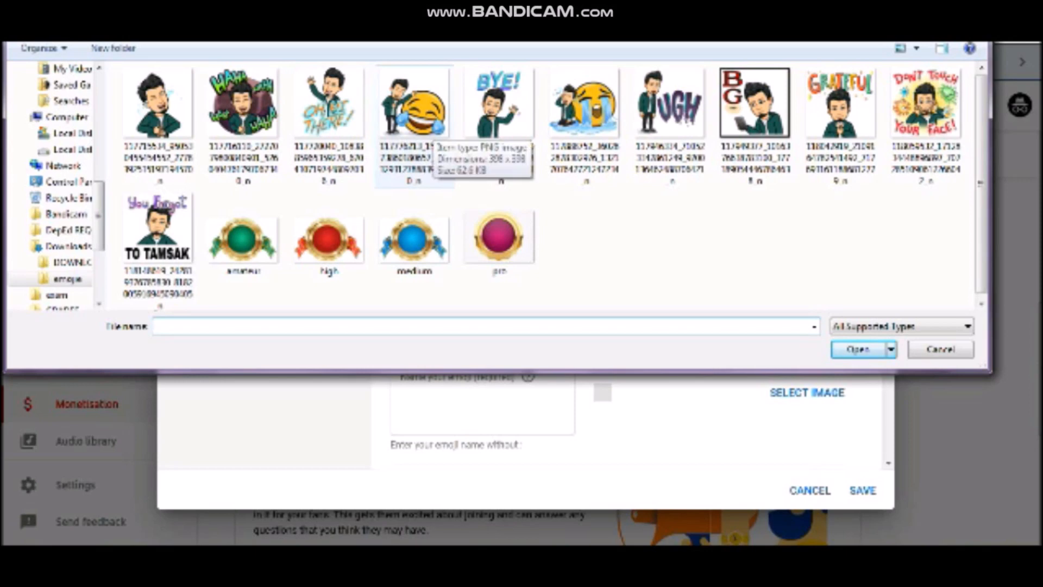
click(426, 130)
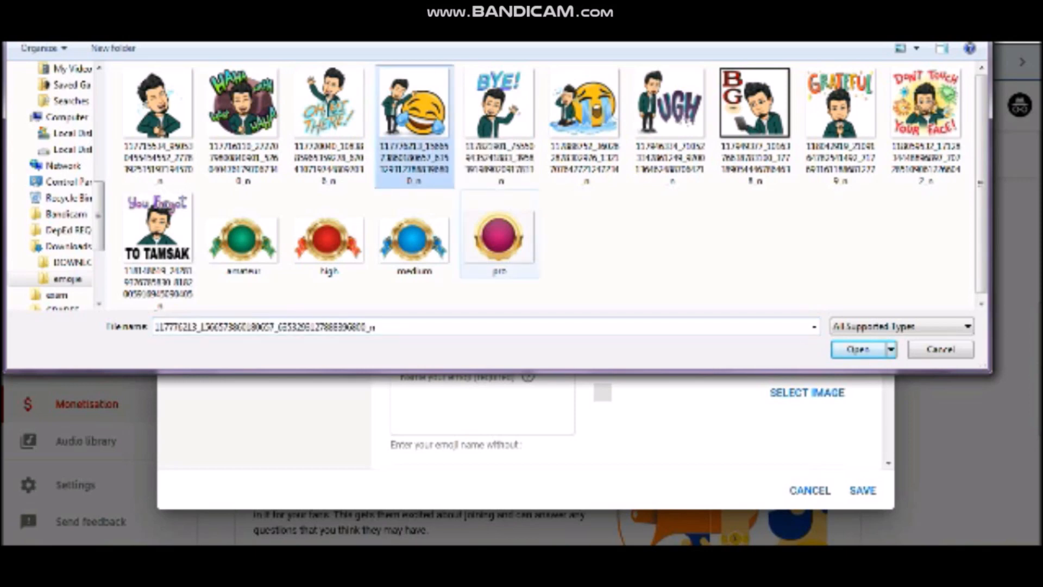
click(858, 349)
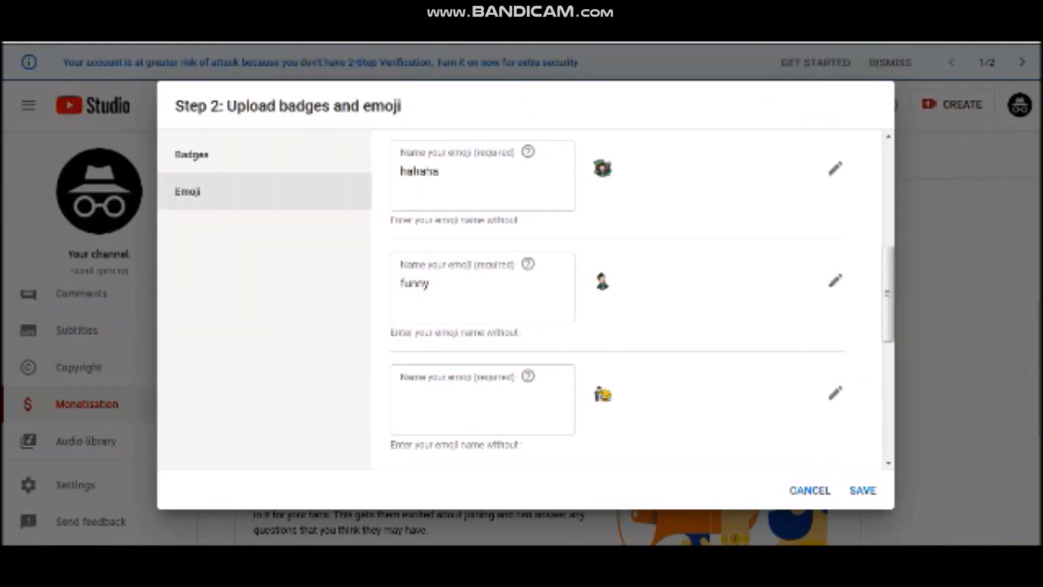
click(482, 405)
text(lol)
Upload the waving "Oh hi there!" cartoon image as the fourth custom emoji and name it "hello"
scroll(633, 299, down, 3)
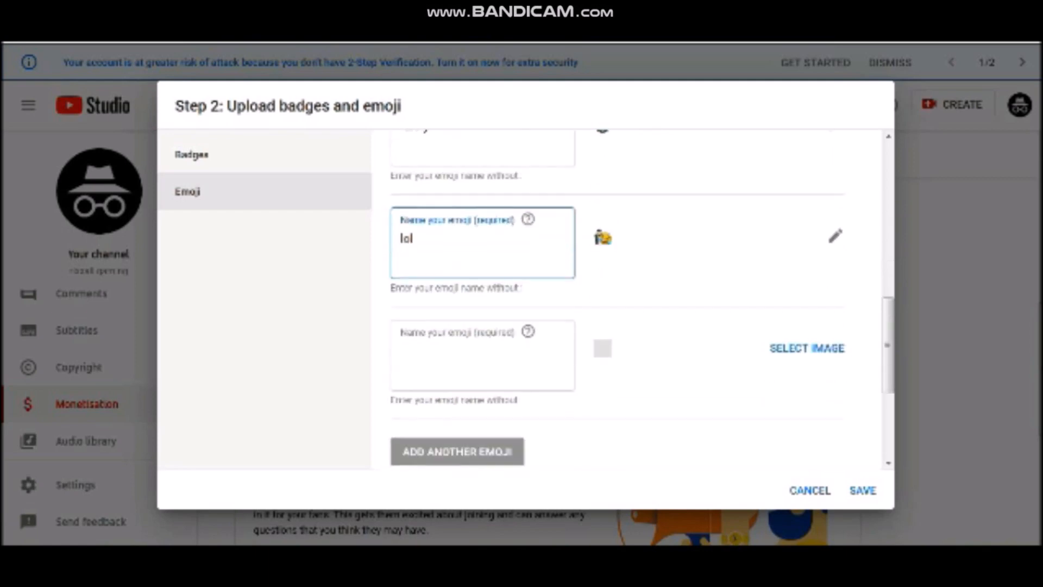
click(806, 348)
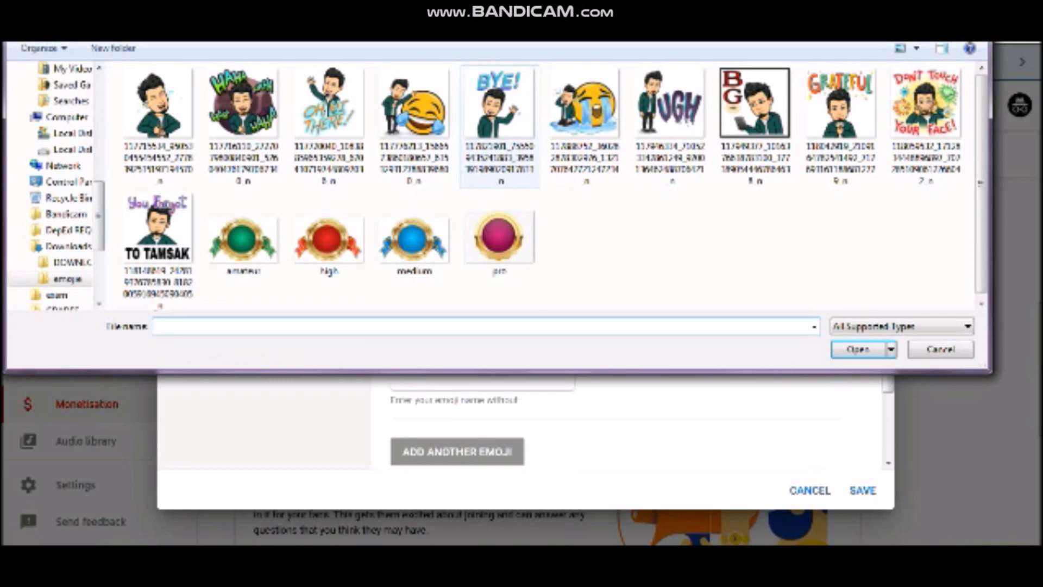
click(328, 125)
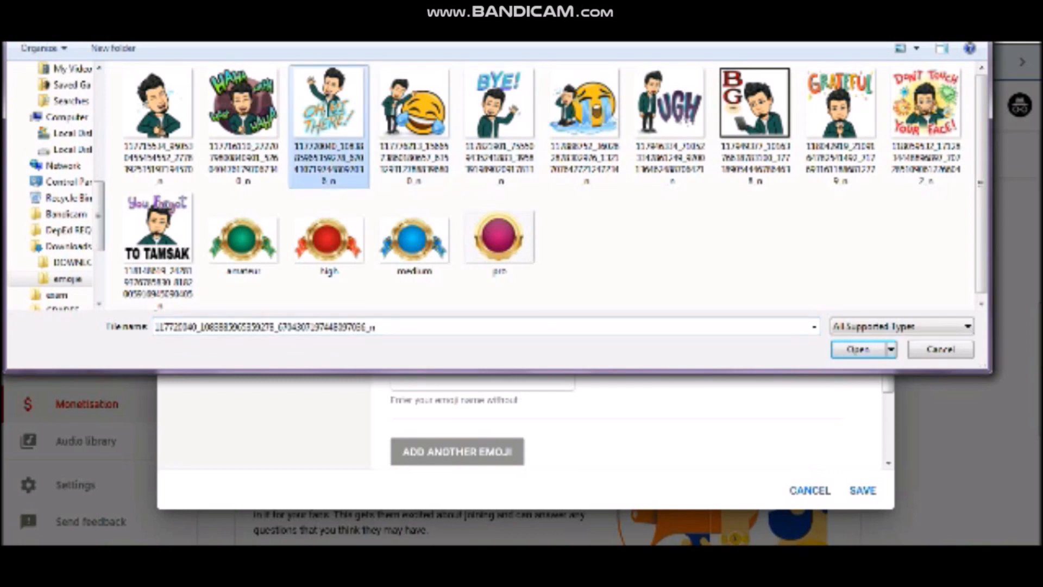
key(Return)
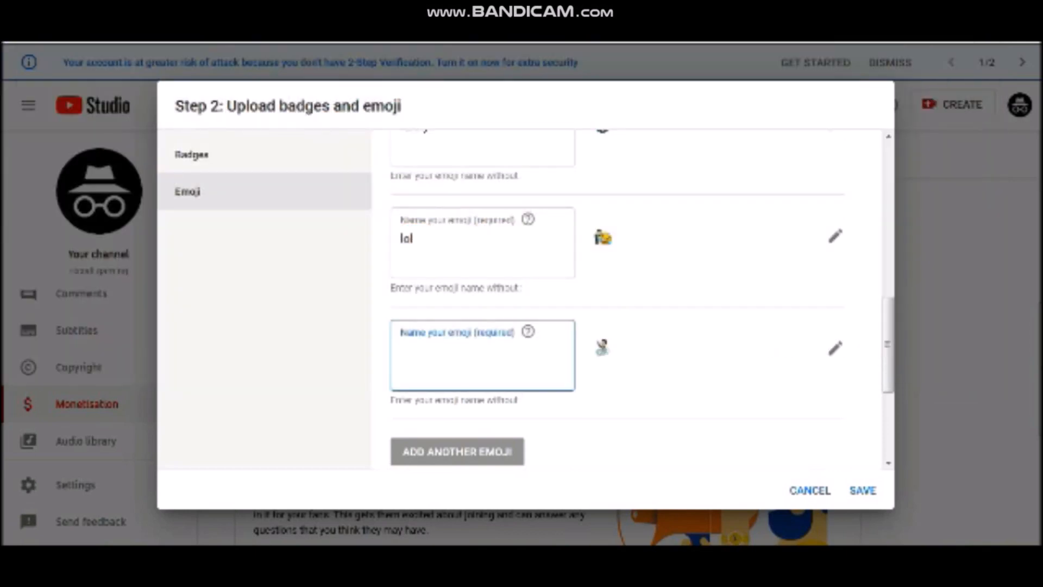
text(hi)
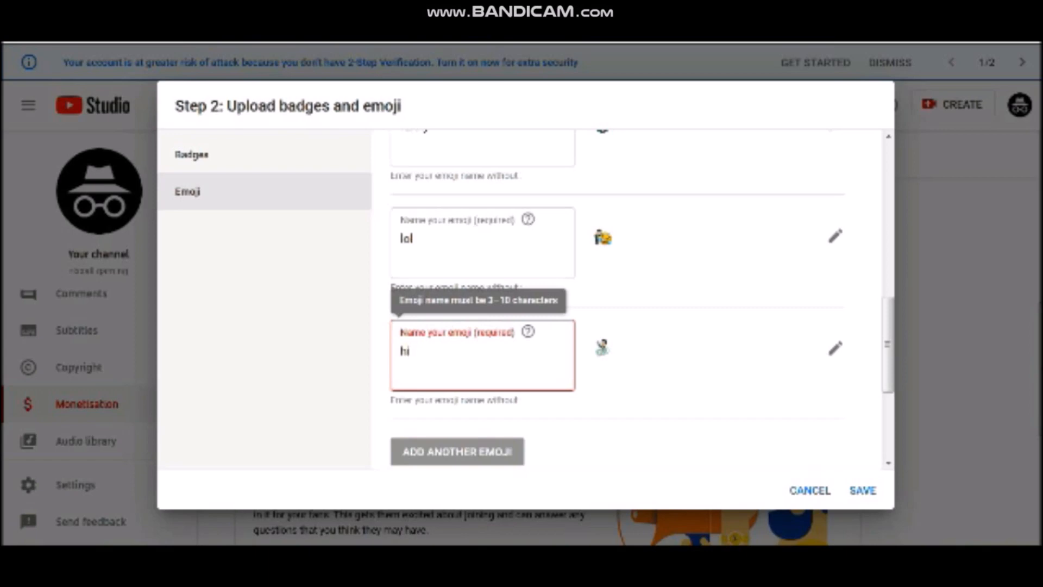
text(llo)
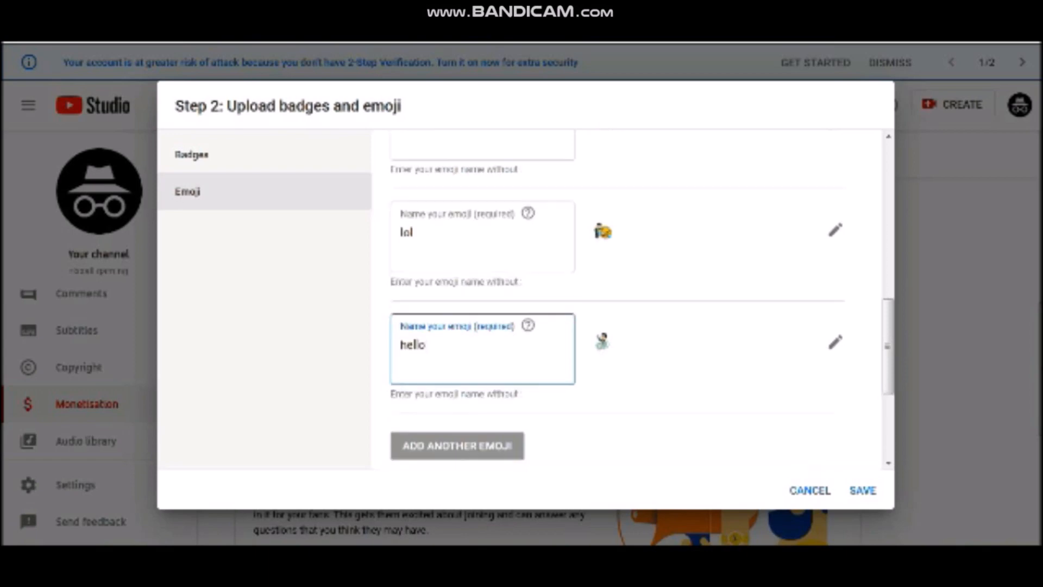
Replace the first emoji's image with the "BG" cartoon and rename the emoji as "bgbg"
scroll(633, 297, down, 3)
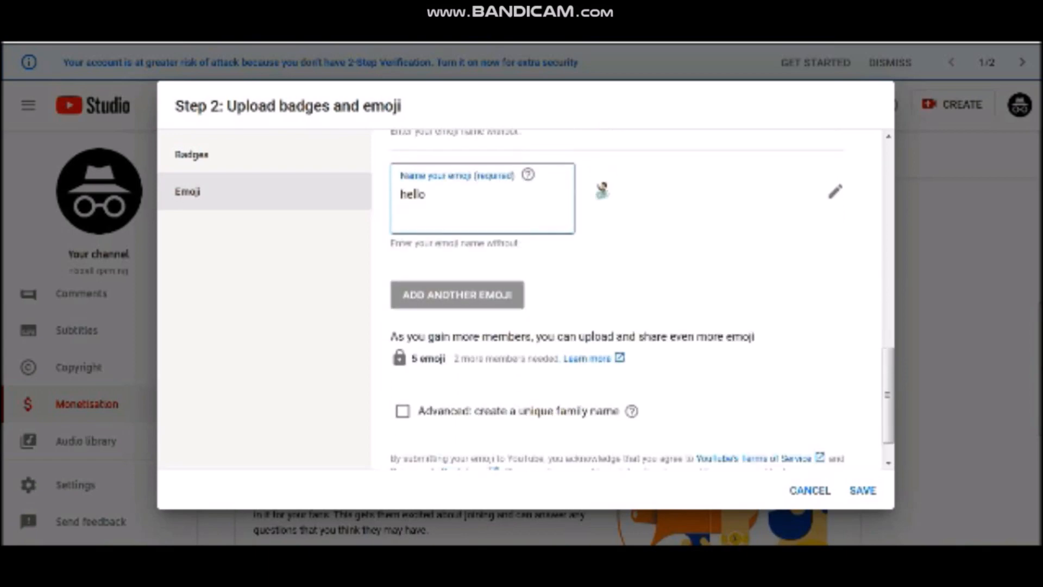
key(Tab)
scroll(633, 298, up, 2)
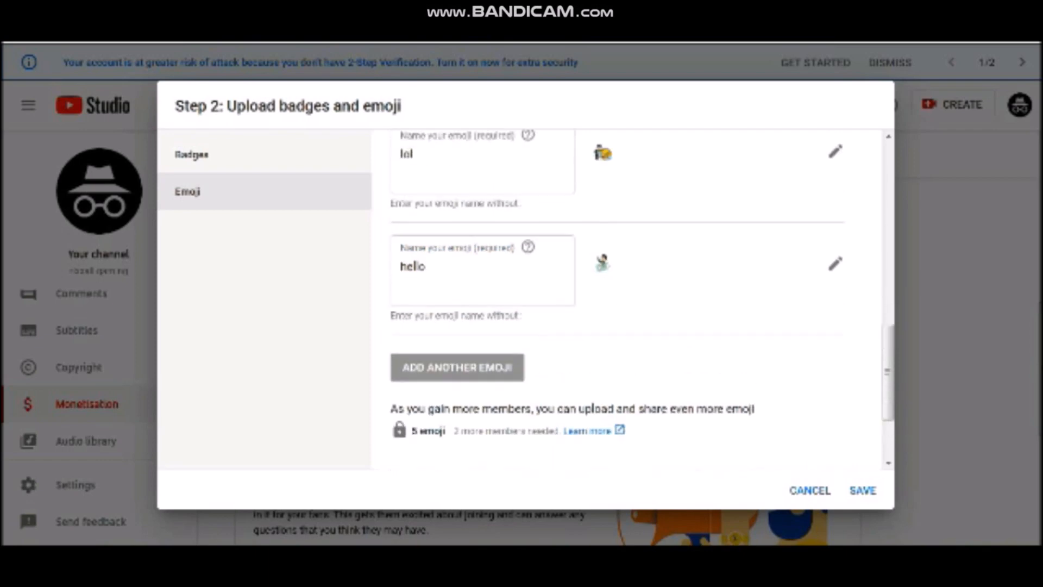
scroll(633, 299, up, 7)
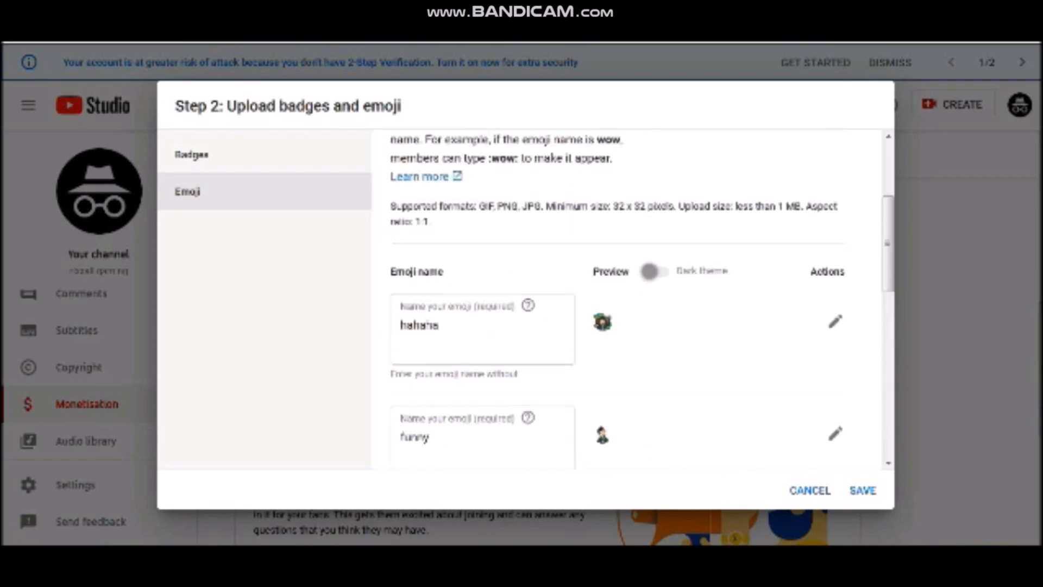
scroll(633, 298, down, 2)
click(835, 246)
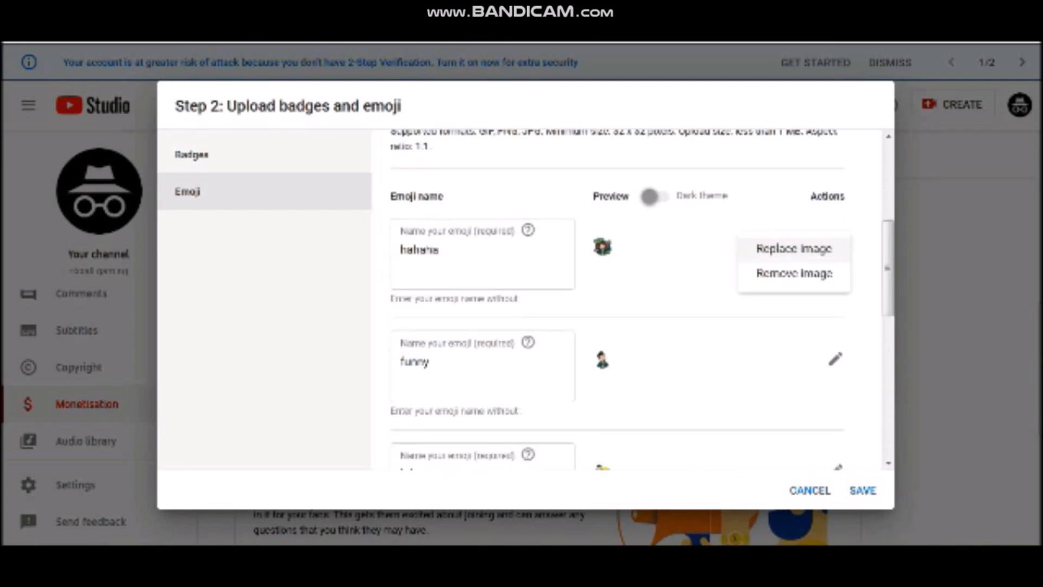
click(793, 248)
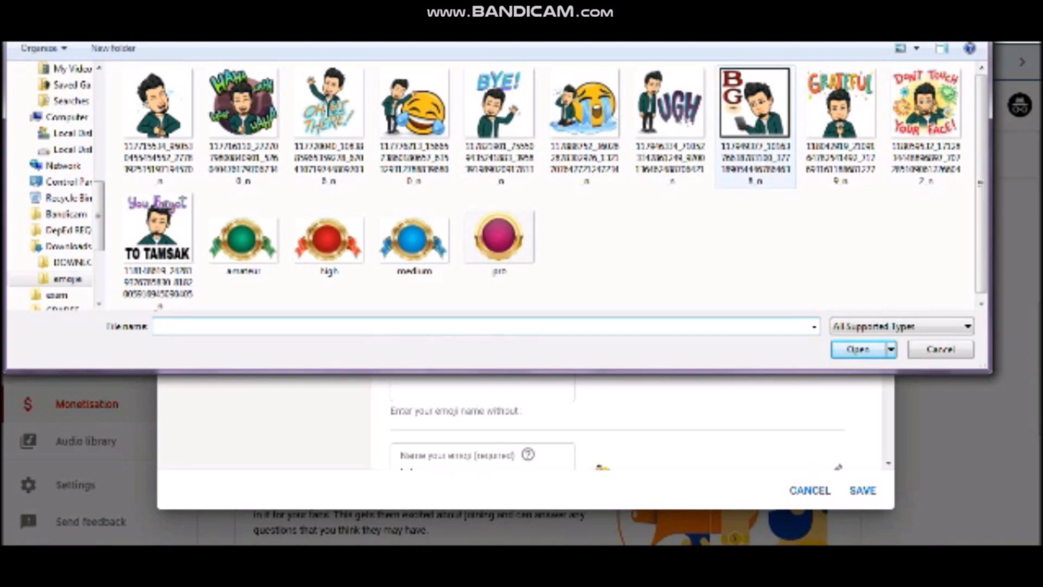
click(753, 139)
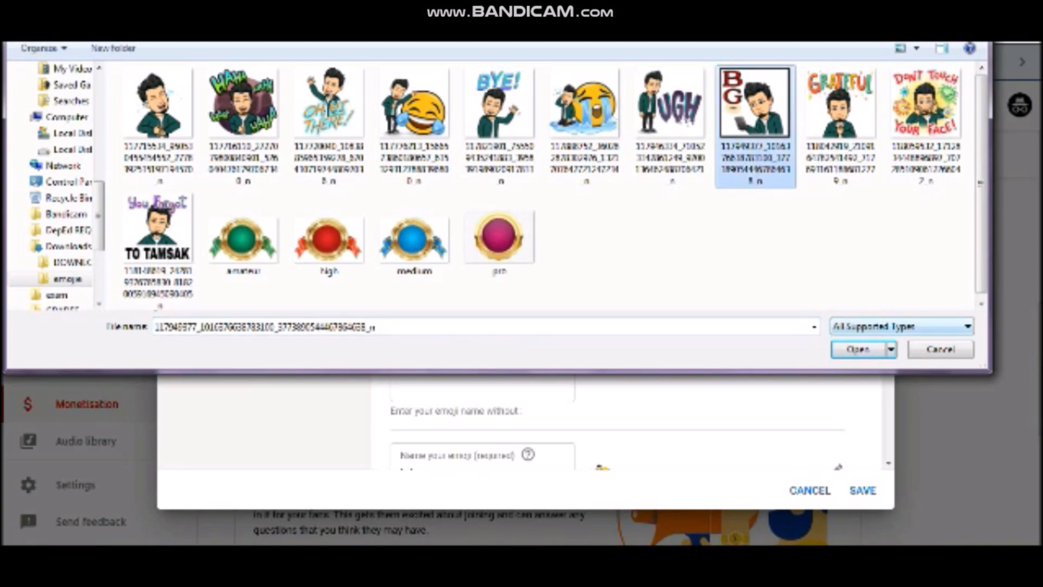
key(Return)
click(434, 250)
double_click(419, 250)
text(bgbg)
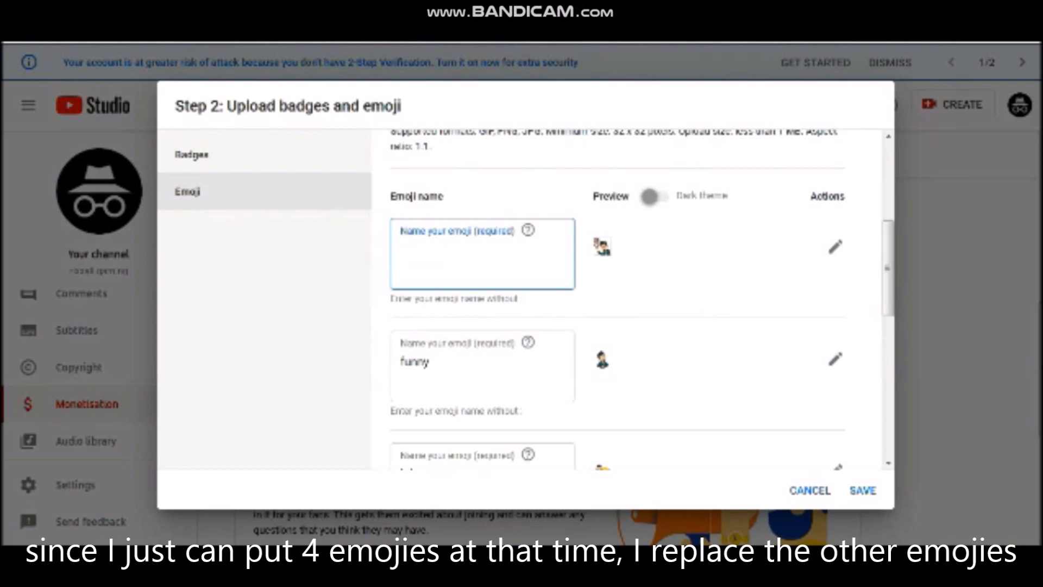
Replace the second emoji's image with the "You forgot to tamsak" cartoon and rename the emoji as "tamsak"
scroll(641, 299, down, 3)
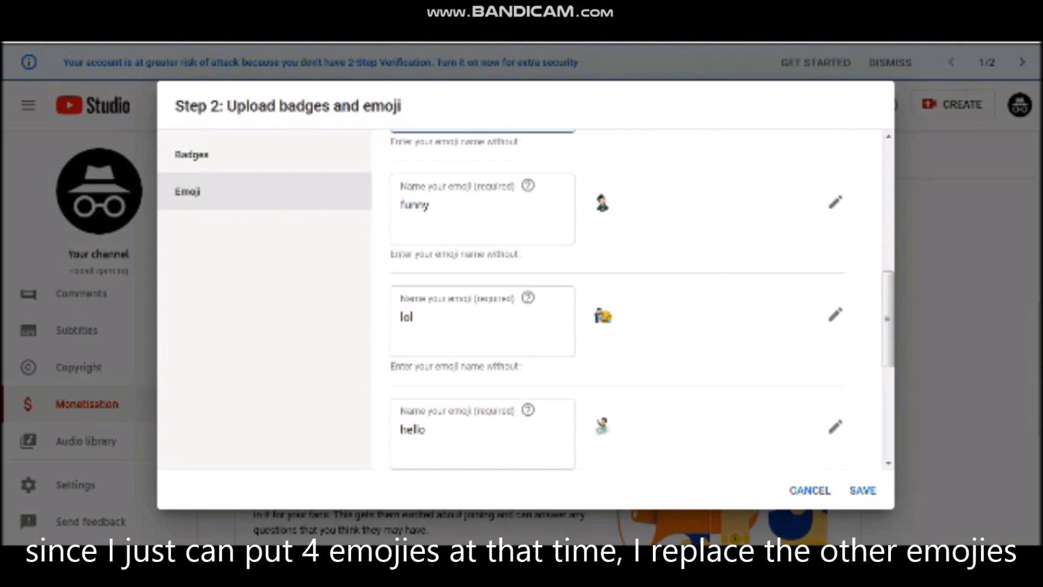
click(834, 314)
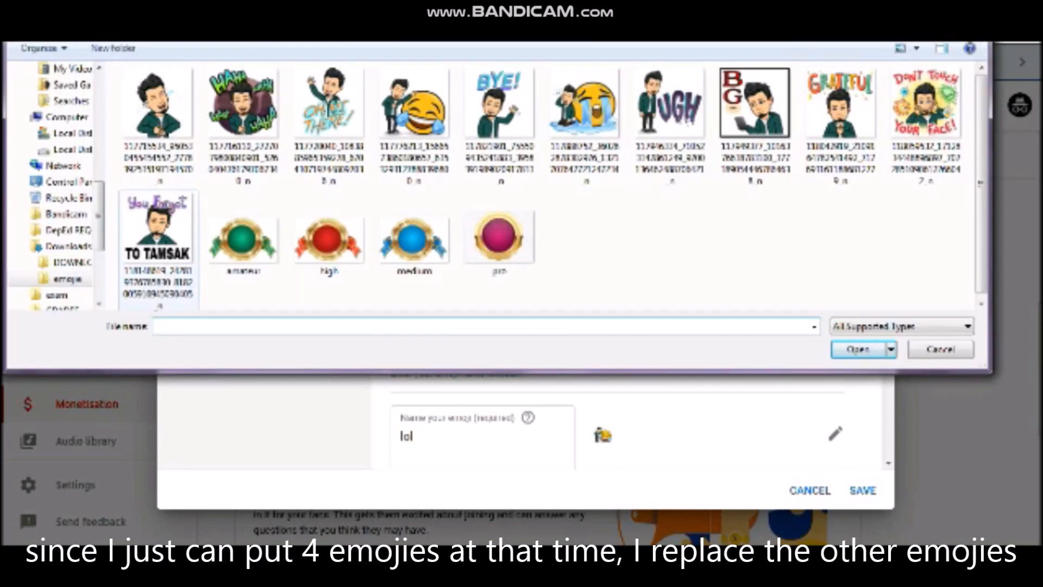
click(157, 233)
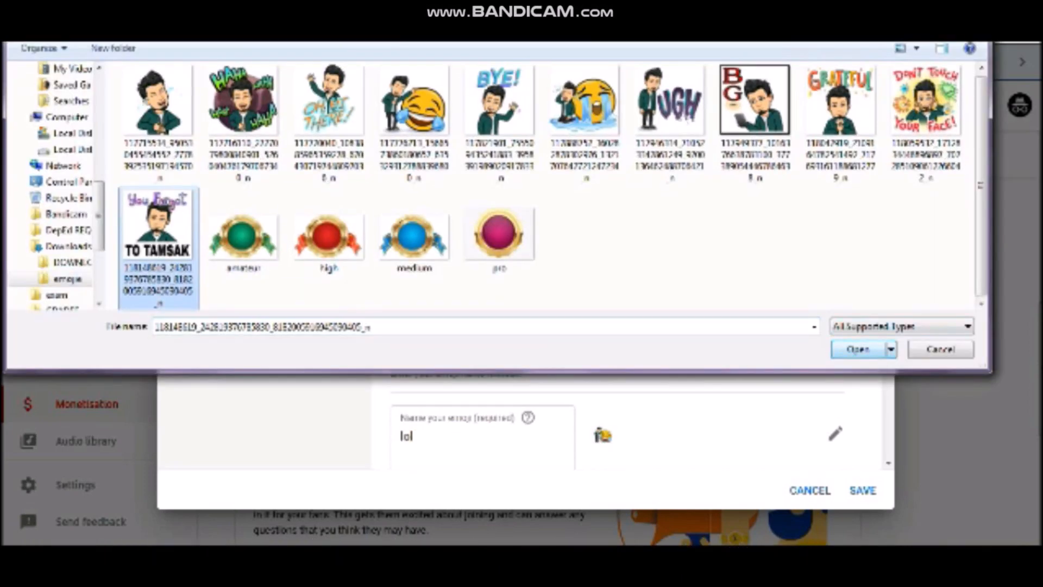
click(858, 348)
double_click(415, 324)
key(BackSpace)
text(tamsak)
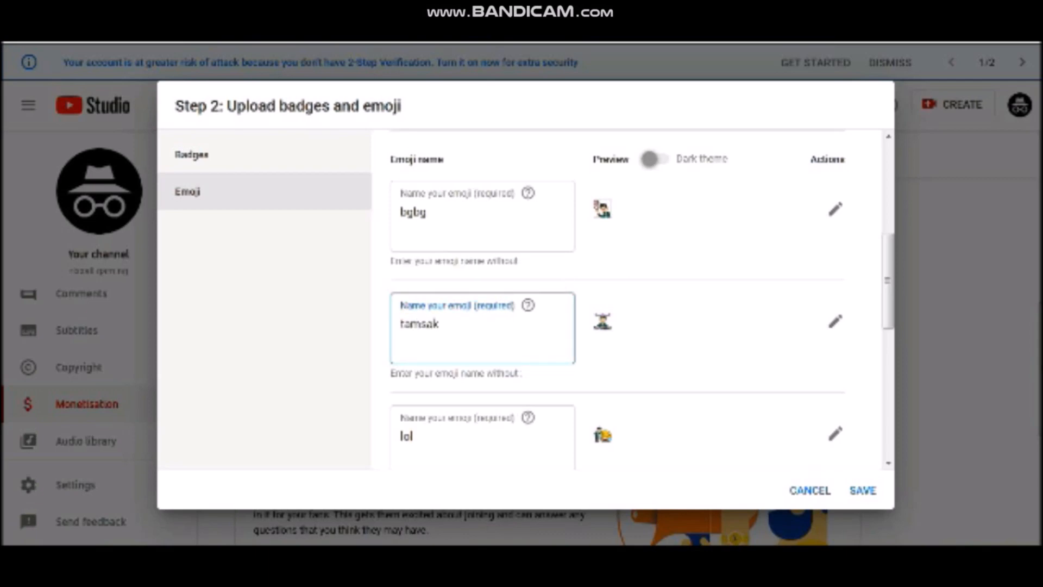
scroll(632, 299, down, 4)
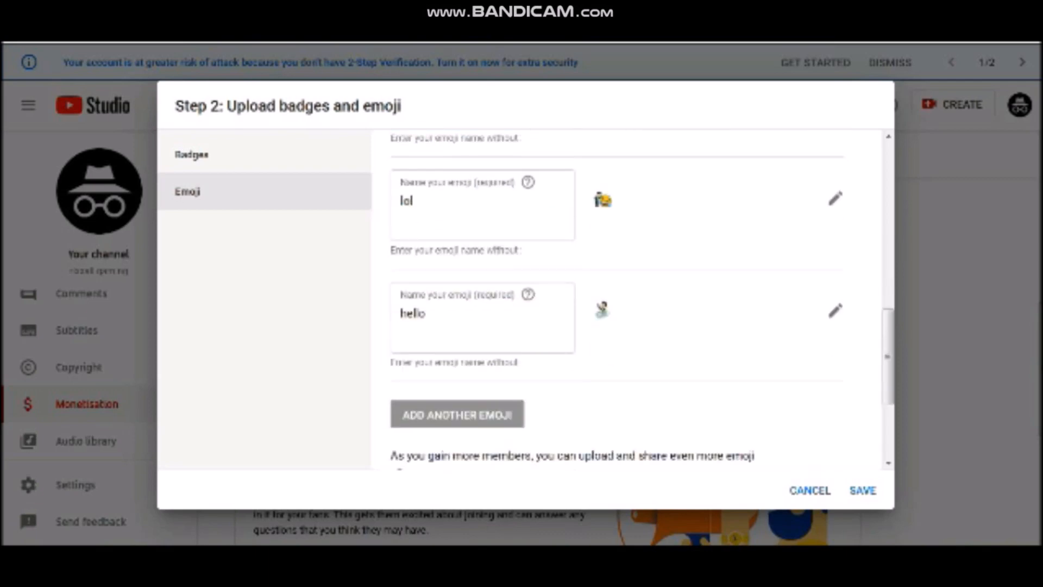
scroll(632, 299, down, 1)
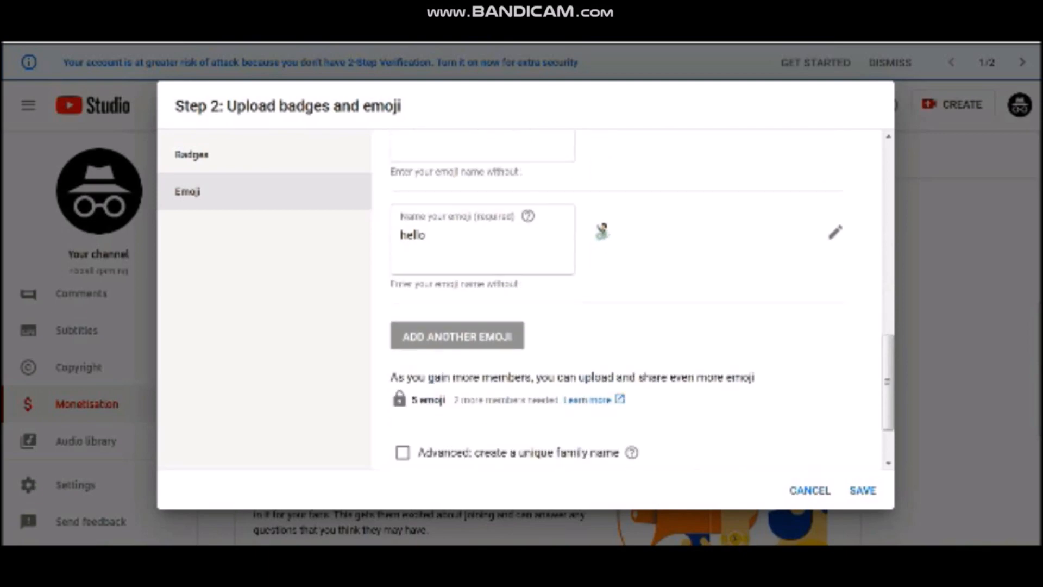
scroll(633, 299, down, 1)
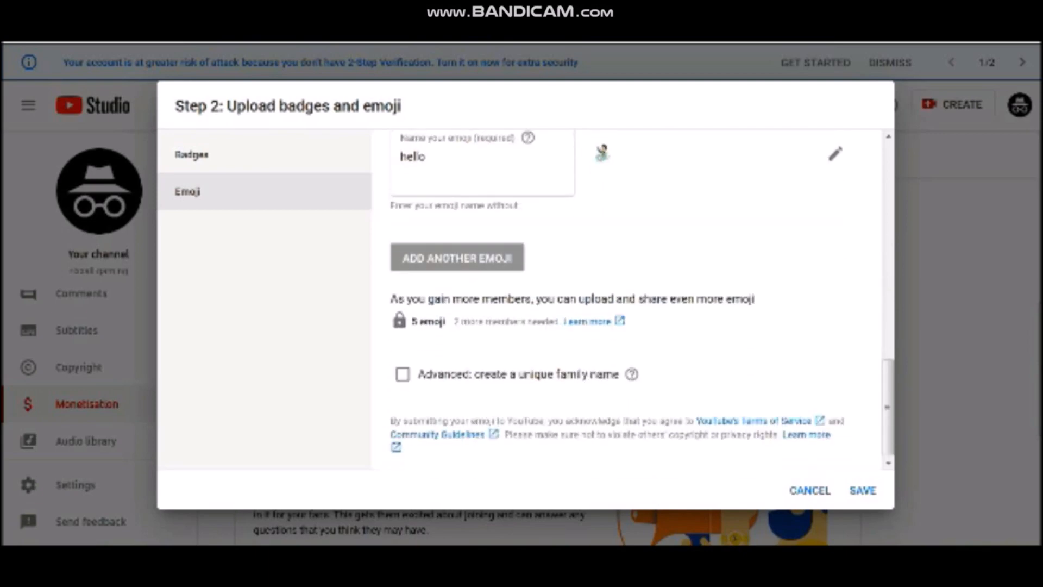
Enable a unique emoji family name, set it to "rixx", and try to save the badges and emoji
click(402, 374)
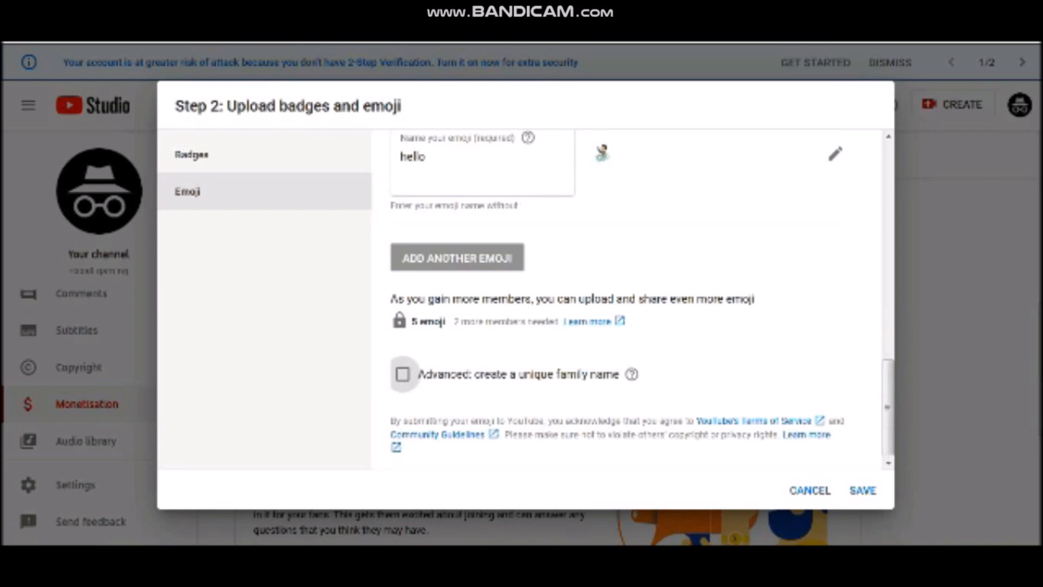
scroll(403, 374, down, 1)
click(492, 387)
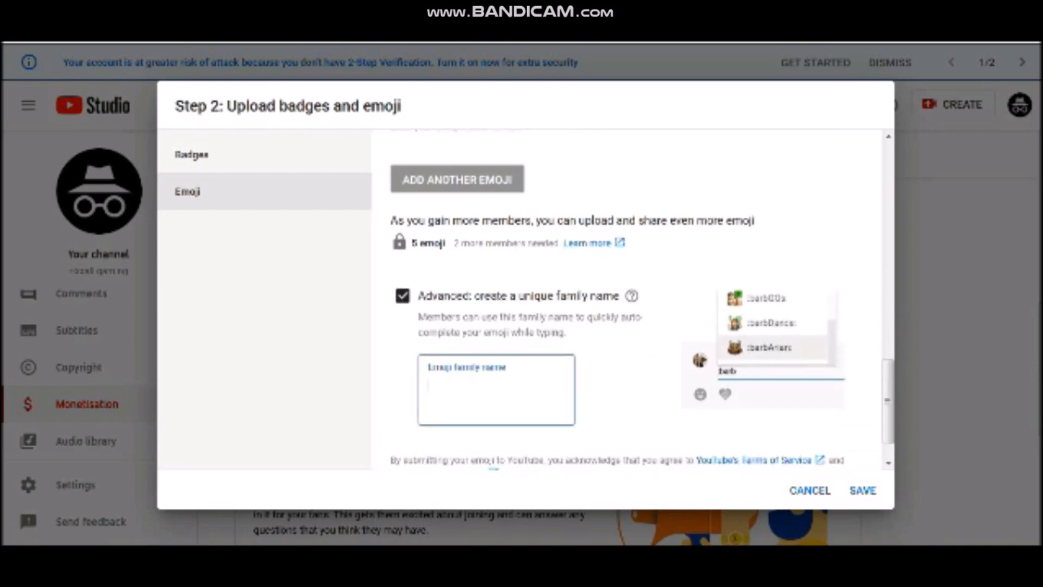
text(rixx)
scroll(642, 309, down, 1)
click(863, 490)
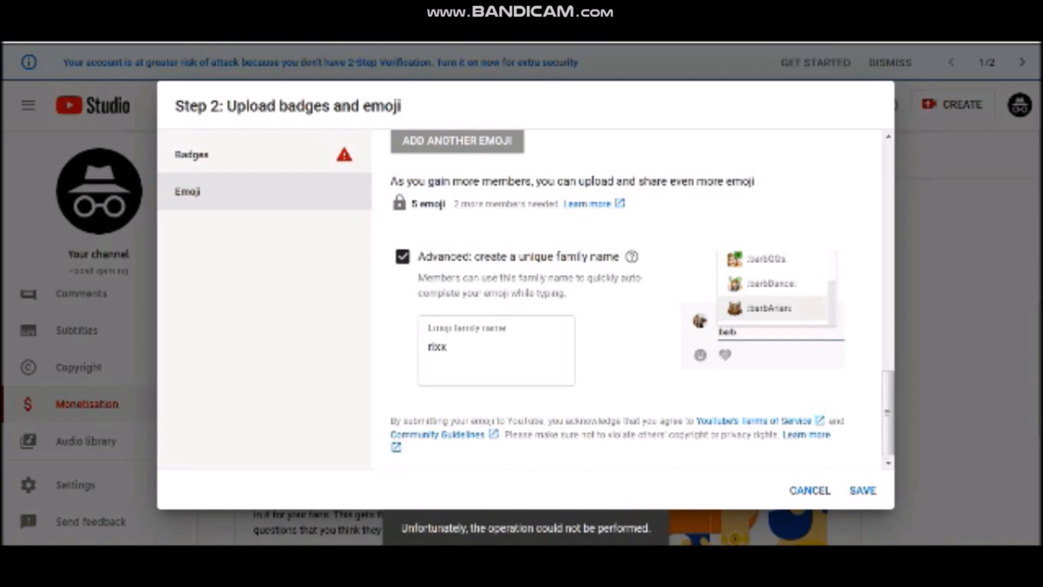
Return to the loyalty badges and replace the New member badge with the green "amateur" image
click(264, 155)
scroll(627, 299, up, 1)
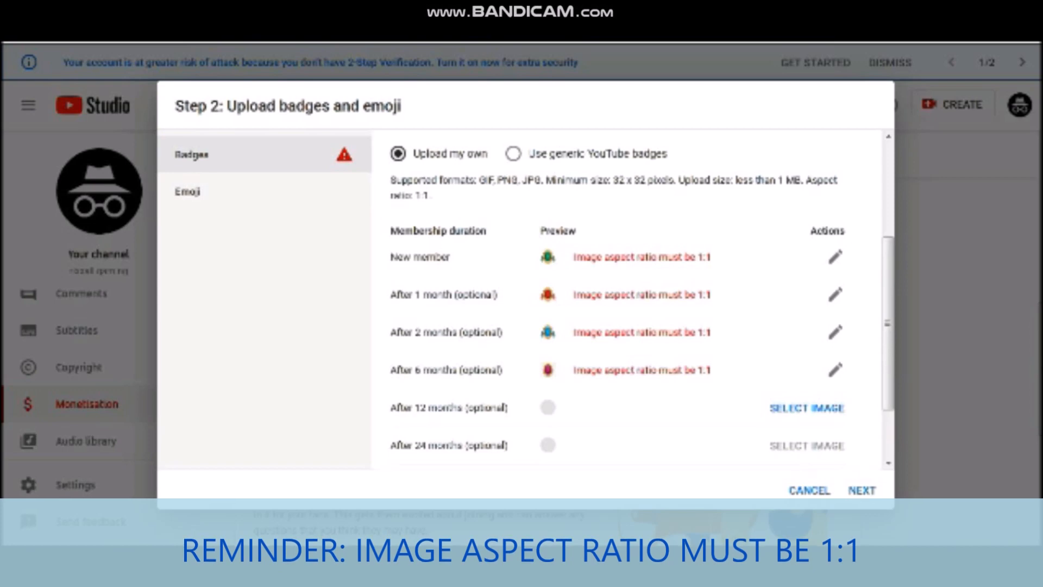
scroll(630, 299, down, 2)
click(835, 178)
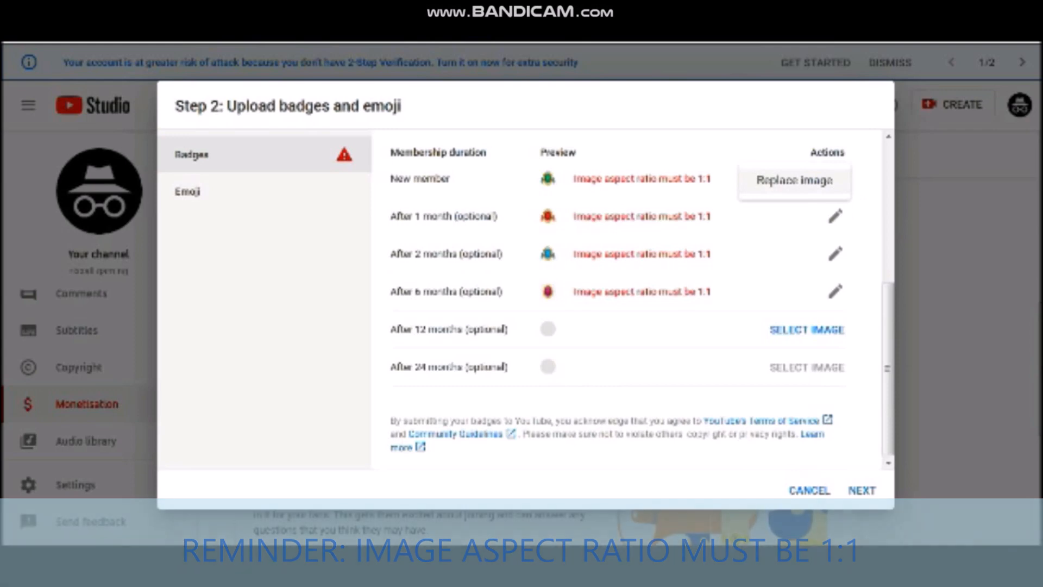
click(794, 180)
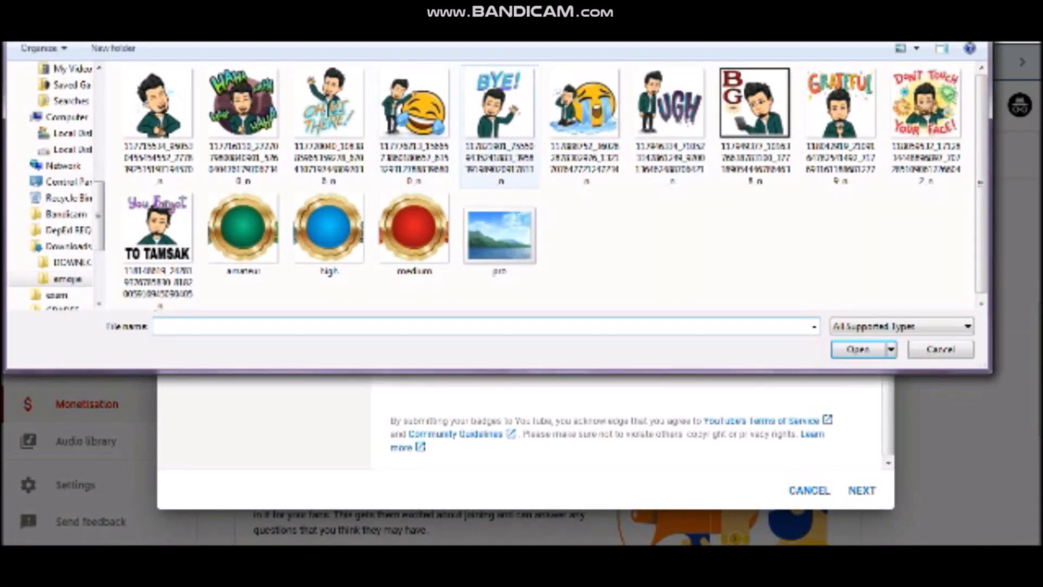
click(244, 228)
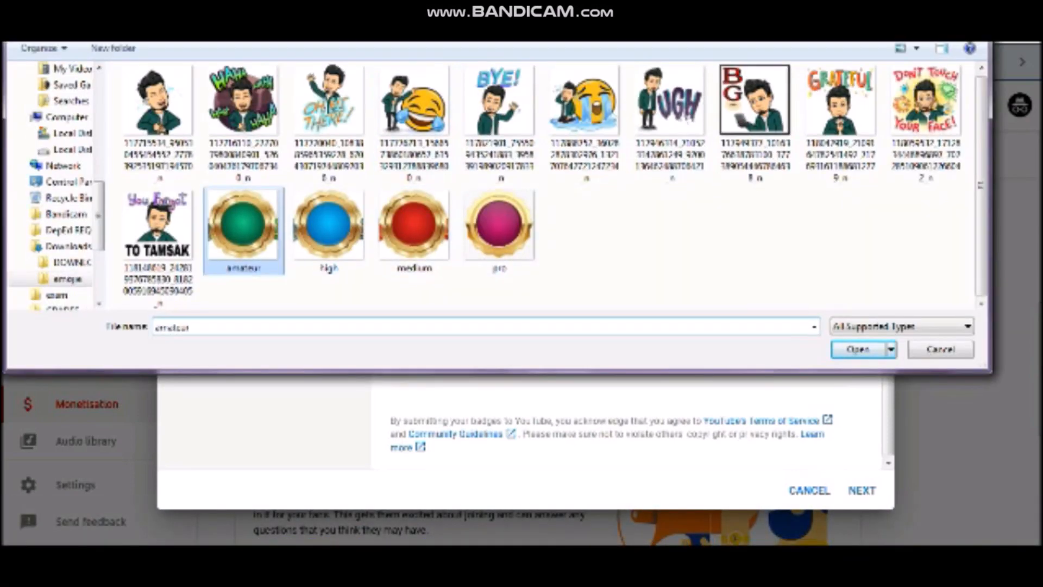
key(Return)
Replace the After 1 month badge with the blue "high" image
click(834, 216)
click(794, 216)
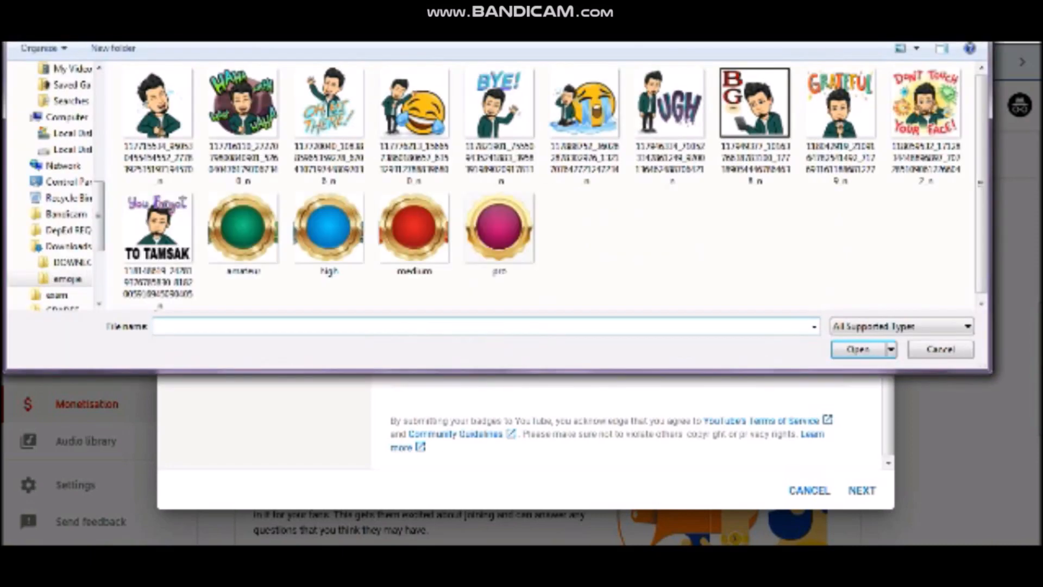
click(328, 228)
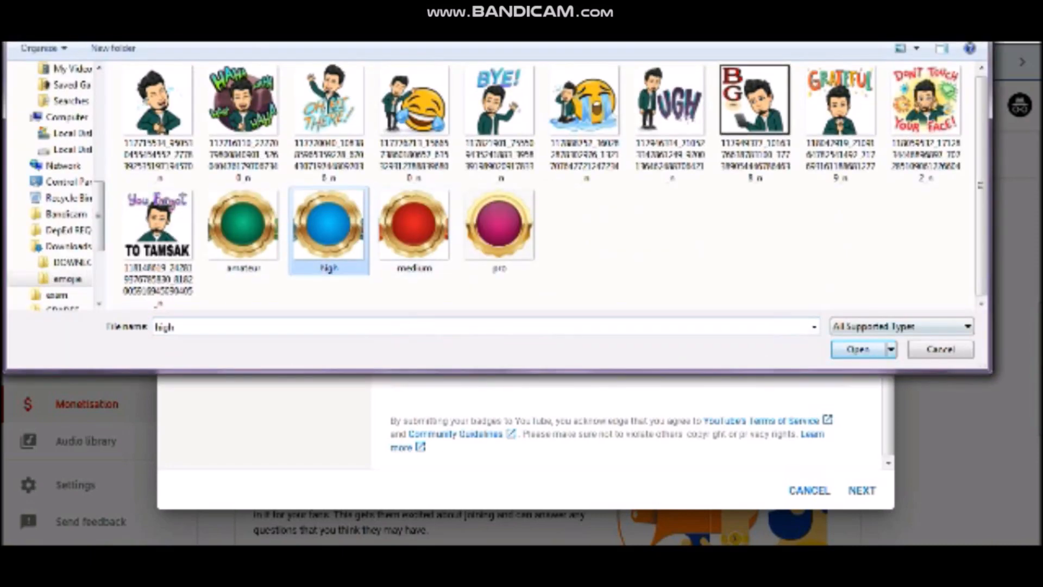
key(Return)
Replace the After 2 months badge with the red "medium" image
click(834, 254)
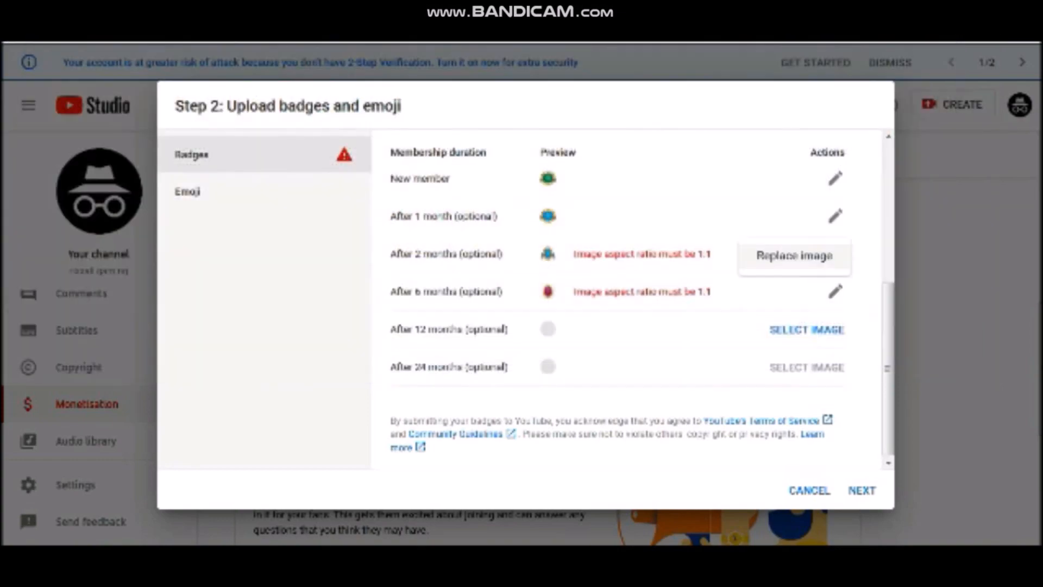
click(794, 255)
click(414, 229)
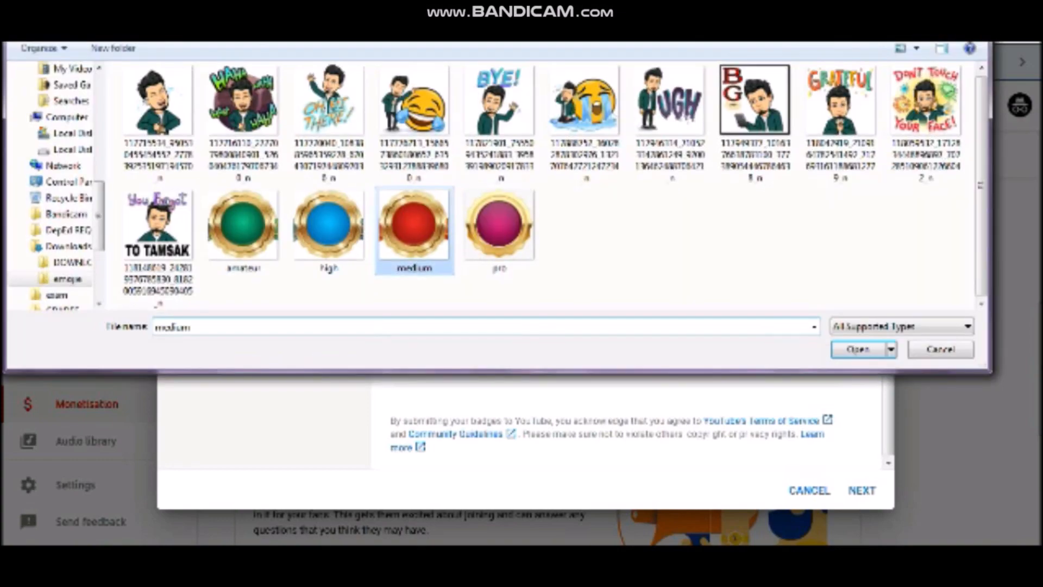
key(Return)
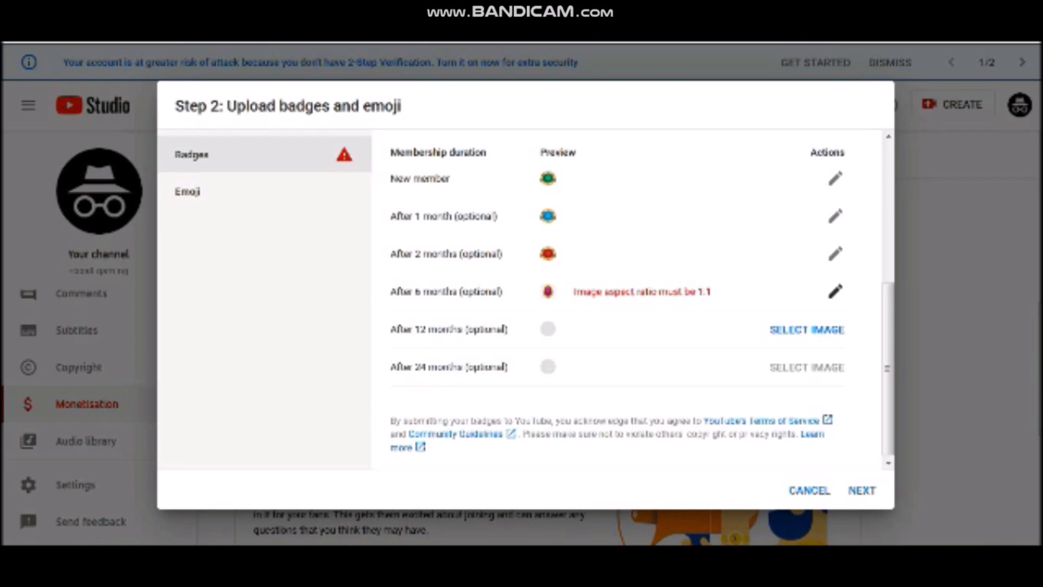
Replace the After 6 months badge with the magenta "pro" image
click(835, 291)
click(793, 291)
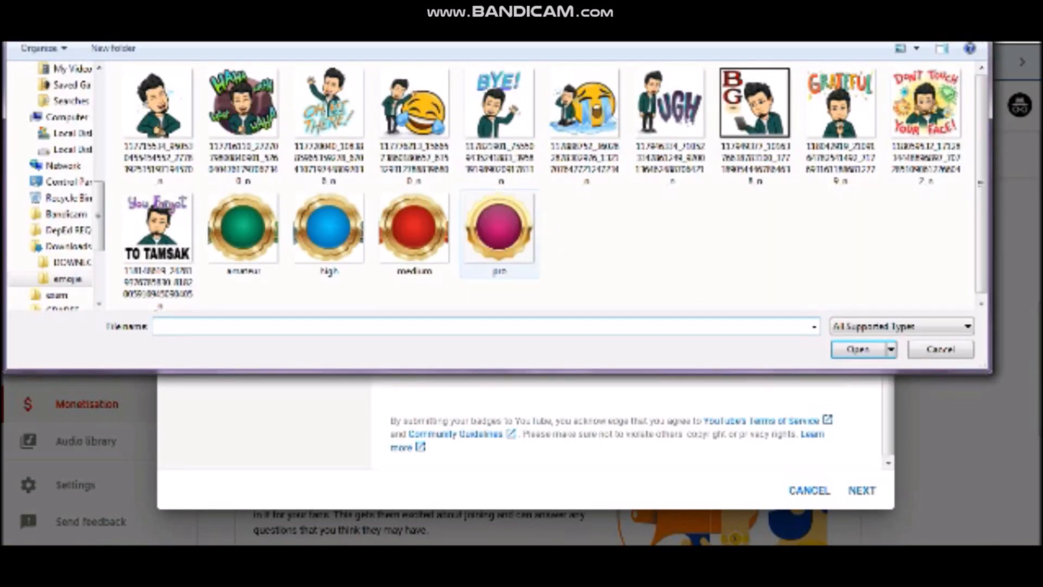
click(496, 226)
key(Return)
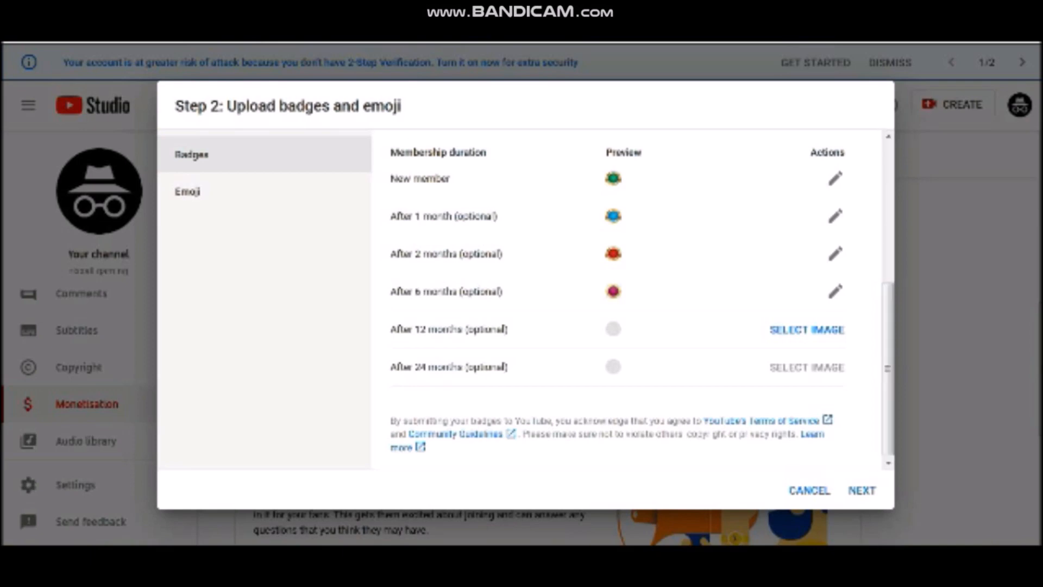
Proceed from the badges to the emoji list and save the badges and emoji
click(862, 490)
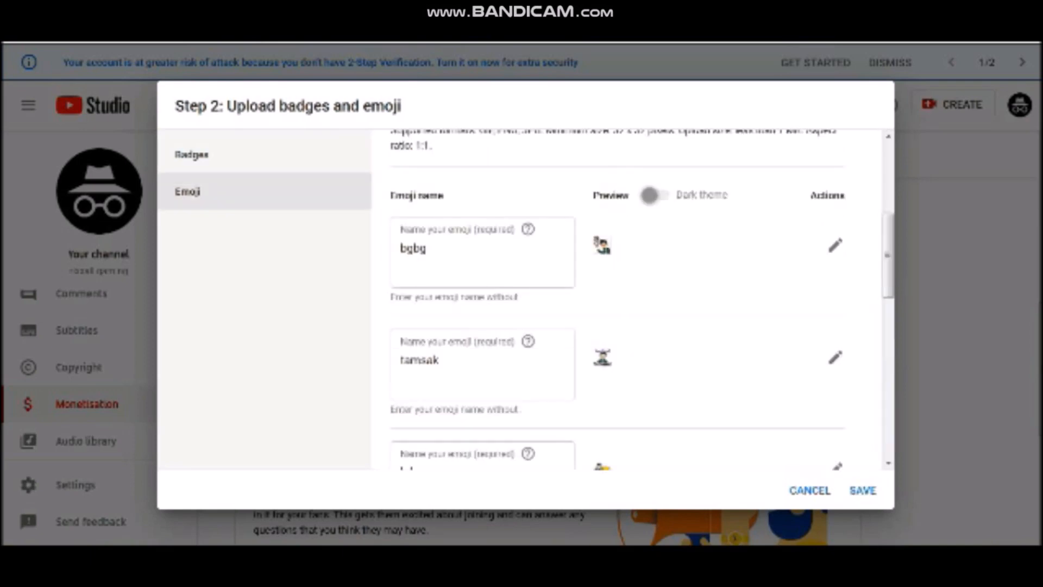
scroll(633, 299, down, 10)
click(864, 490)
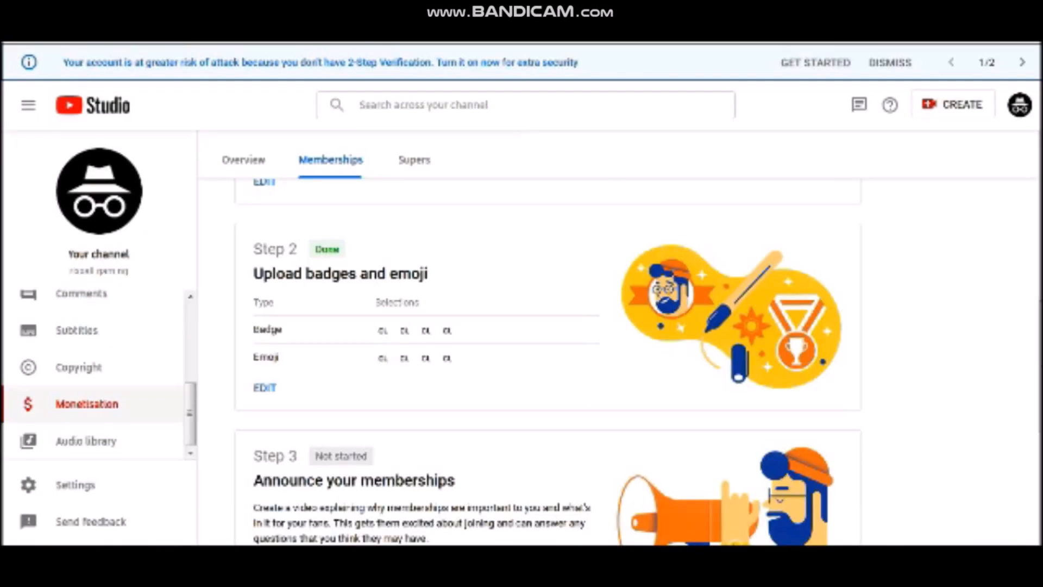
Start Step 3, Announce your memberships, and open the upload of an unlisted video
scroll(548, 362, down, 5)
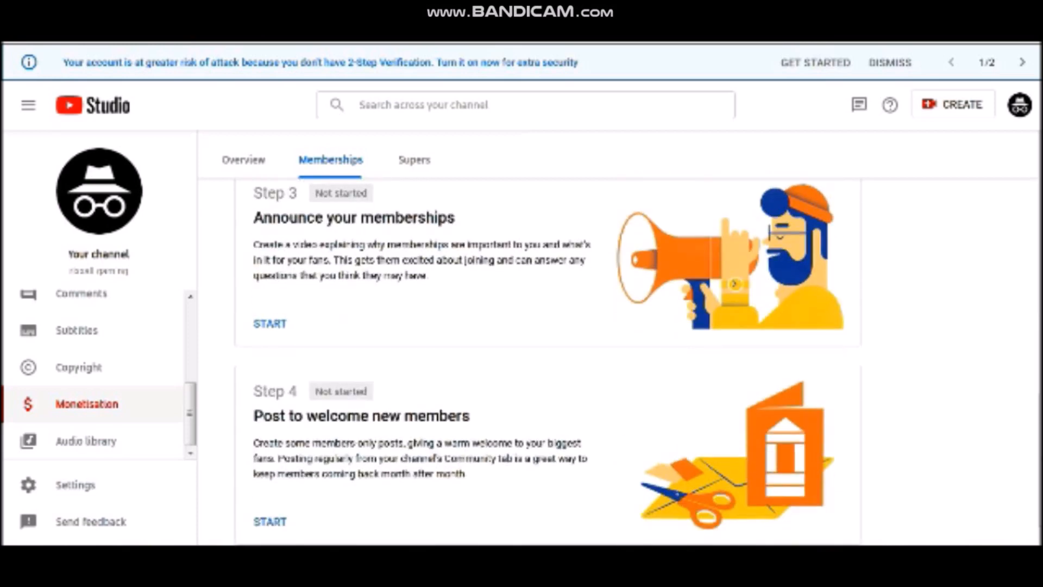
click(269, 324)
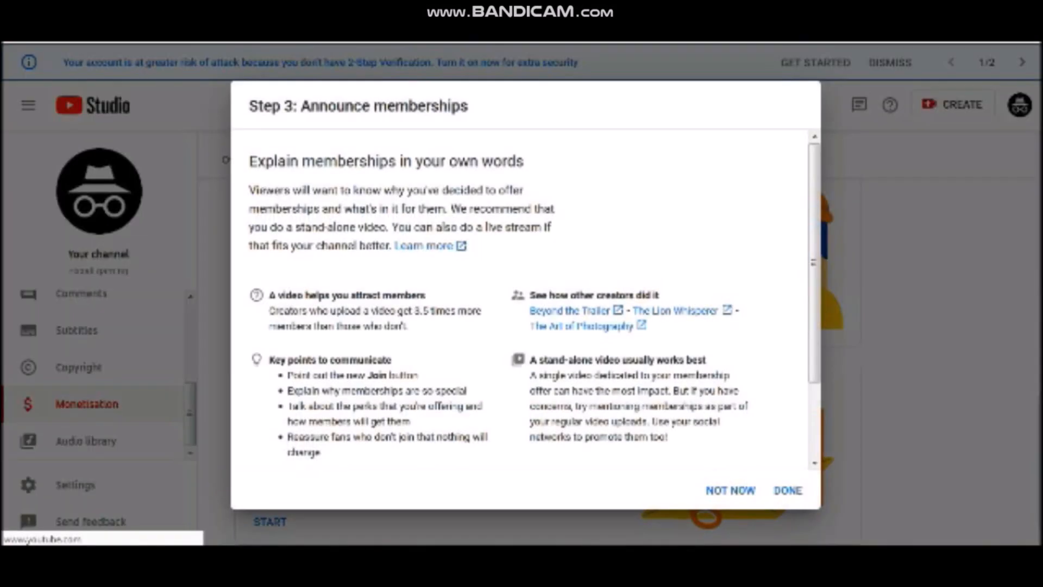
scroll(270, 323, down, 2)
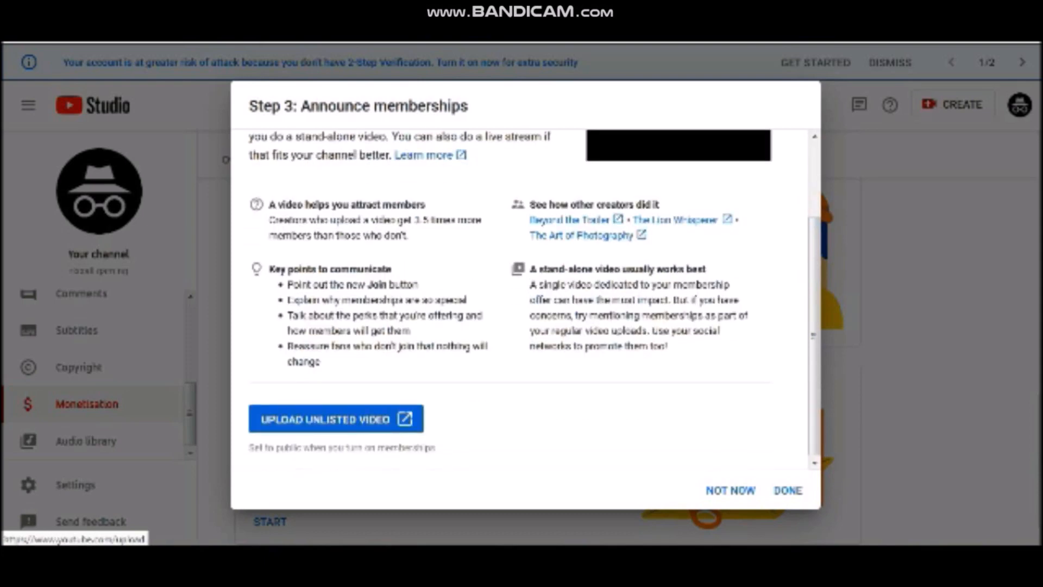
click(325, 419)
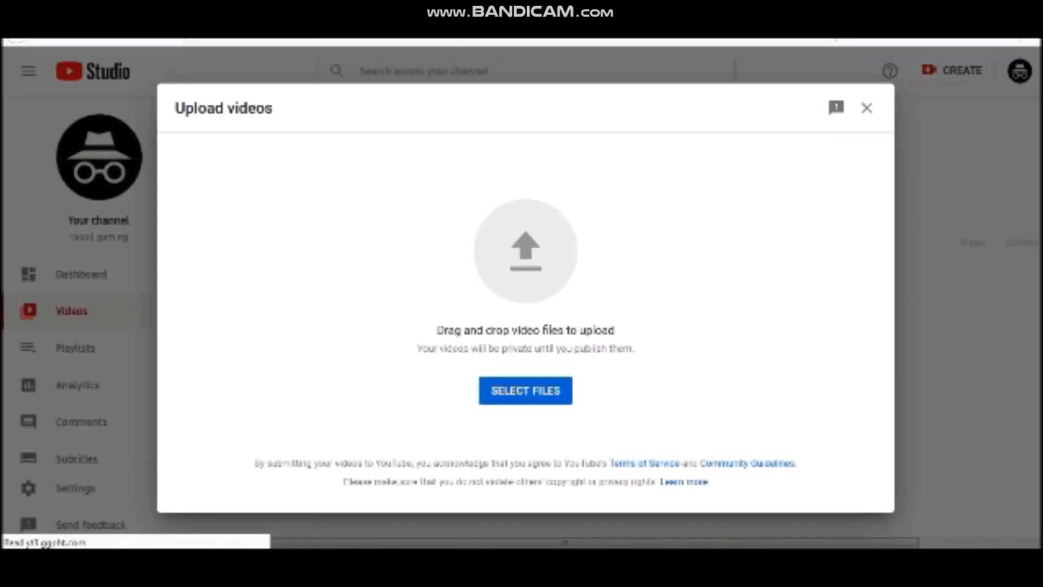
click(525, 390)
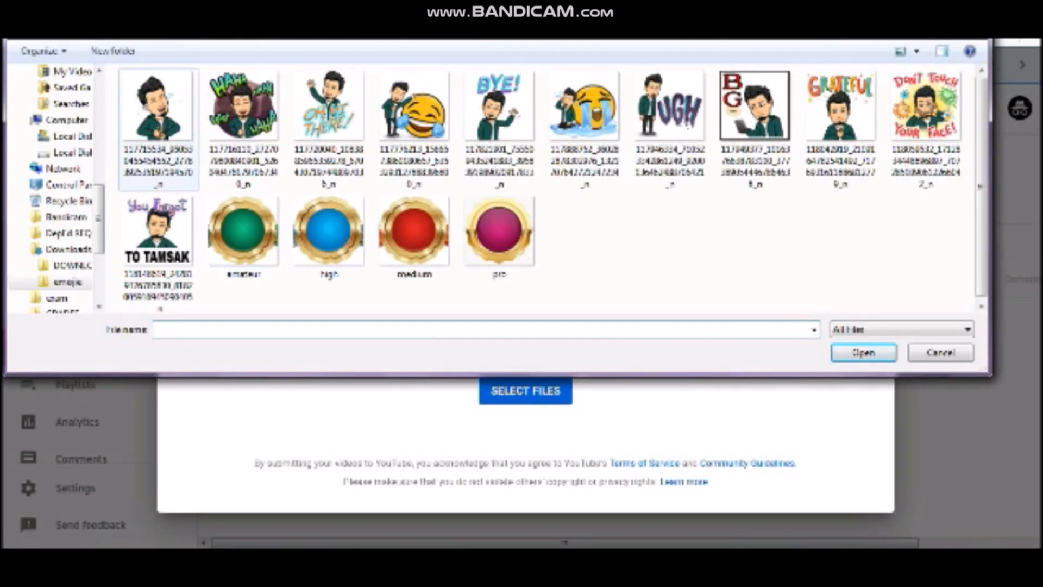
click(68, 249)
drag(981, 102, 981, 277)
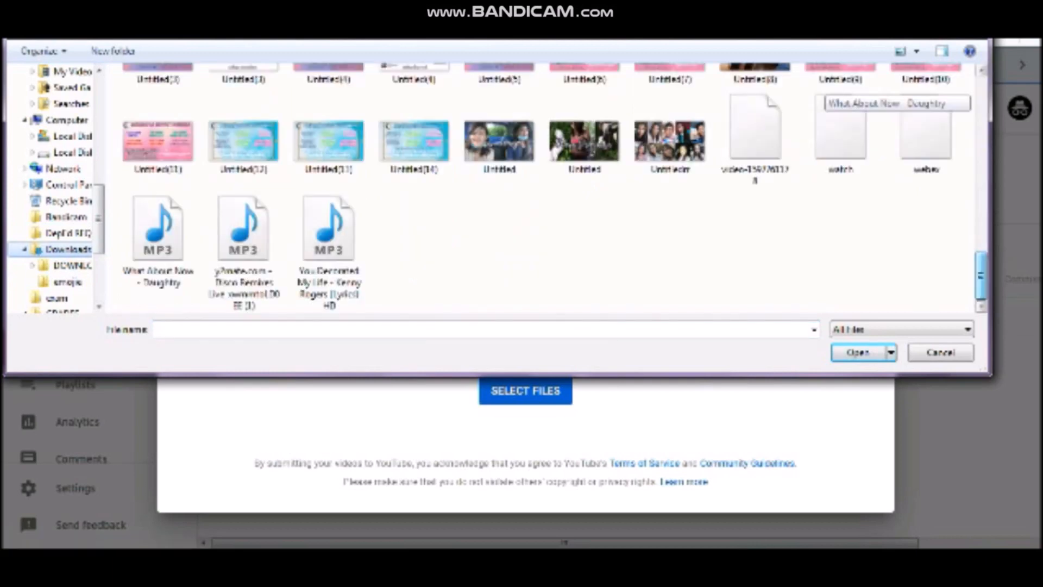
click(754, 139)
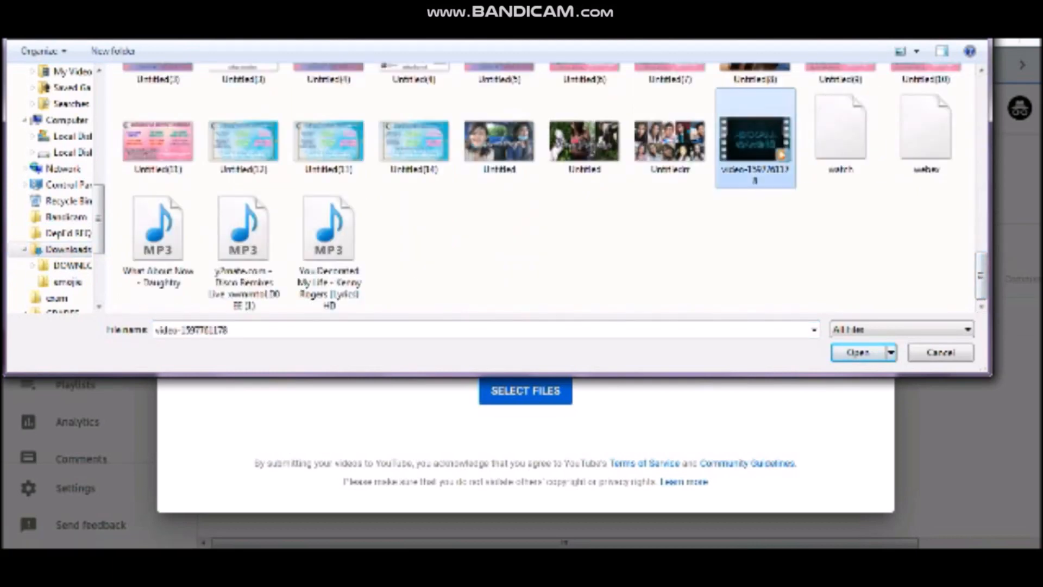
key(Return)
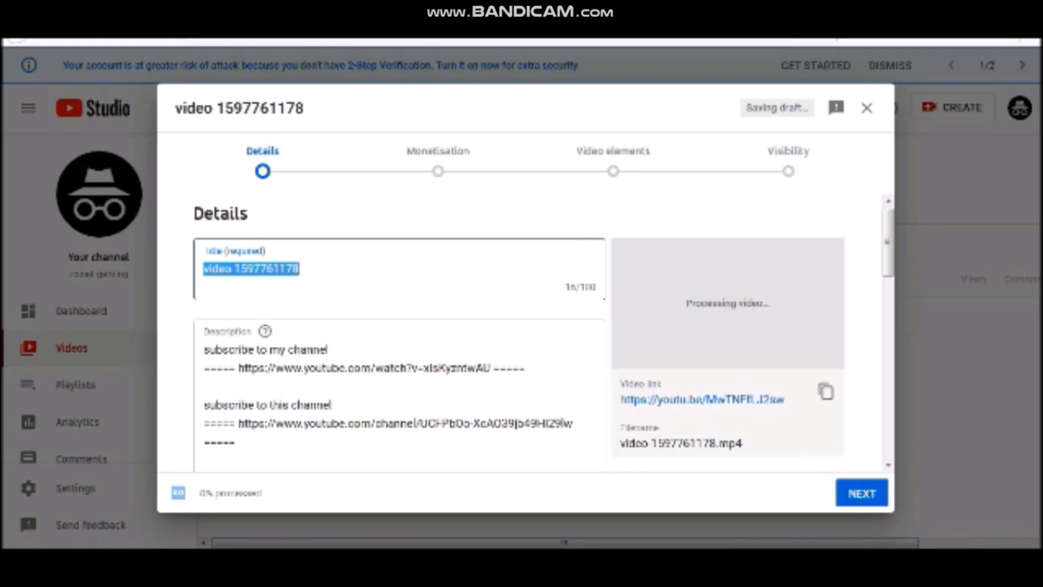
Title the video "INTRO (Join Button)", keep it marked as not Made for Kids, and continue to the monetisation settings
key(BackSpace)
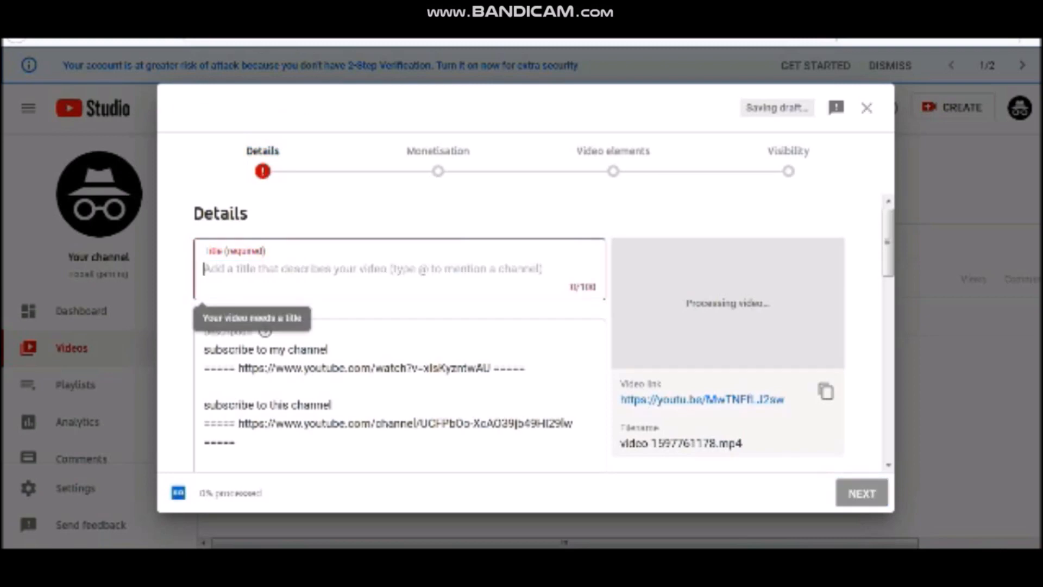
text(INTRO)
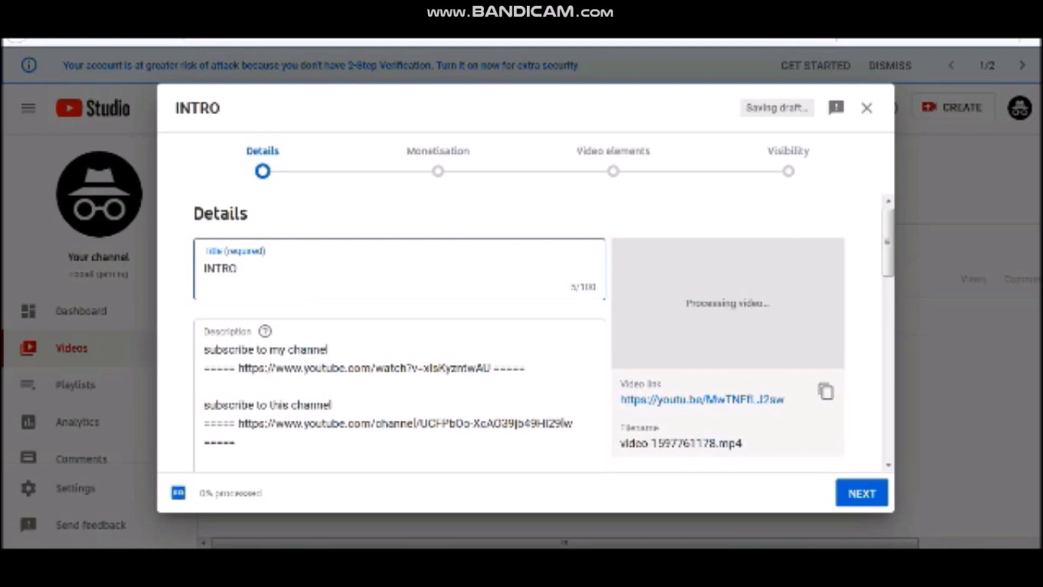
text((Join Button))
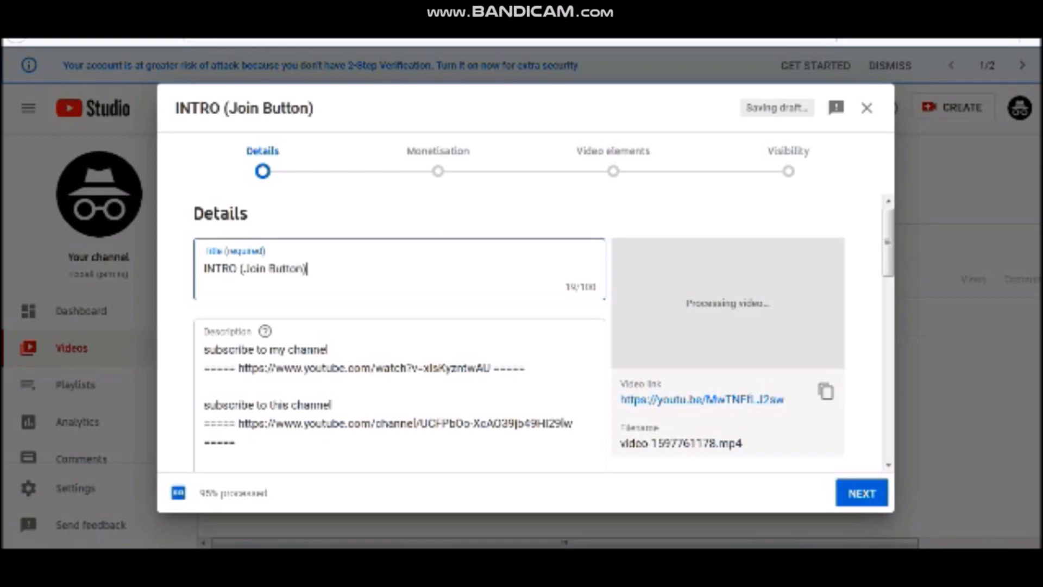
scroll(700, 374, down, 10)
scroll(701, 374, down, 1)
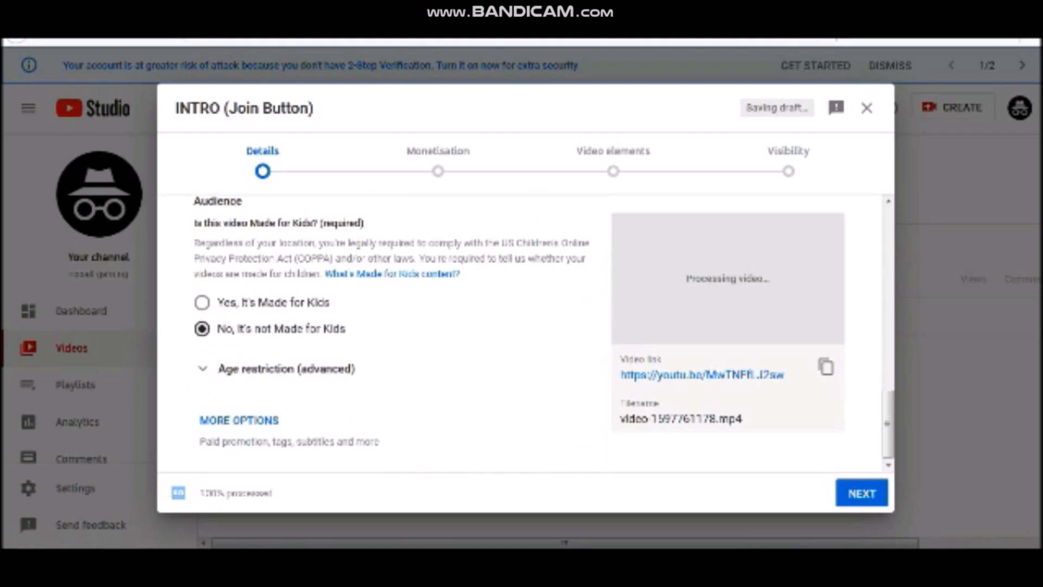
click(861, 493)
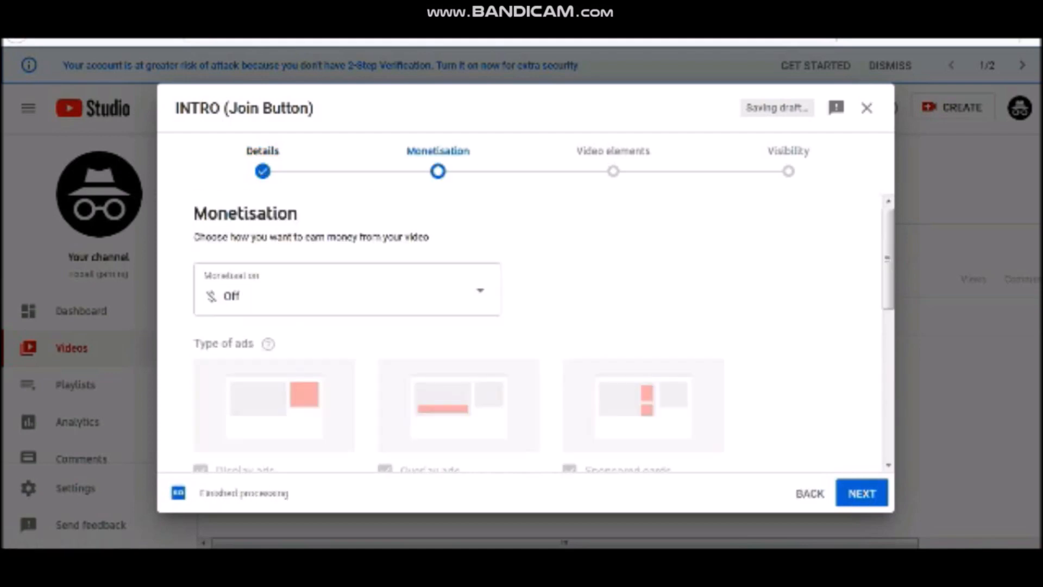
Turn monetisation on for the video, keep the default ad settings, and continue to the video elements
click(478, 290)
click(219, 286)
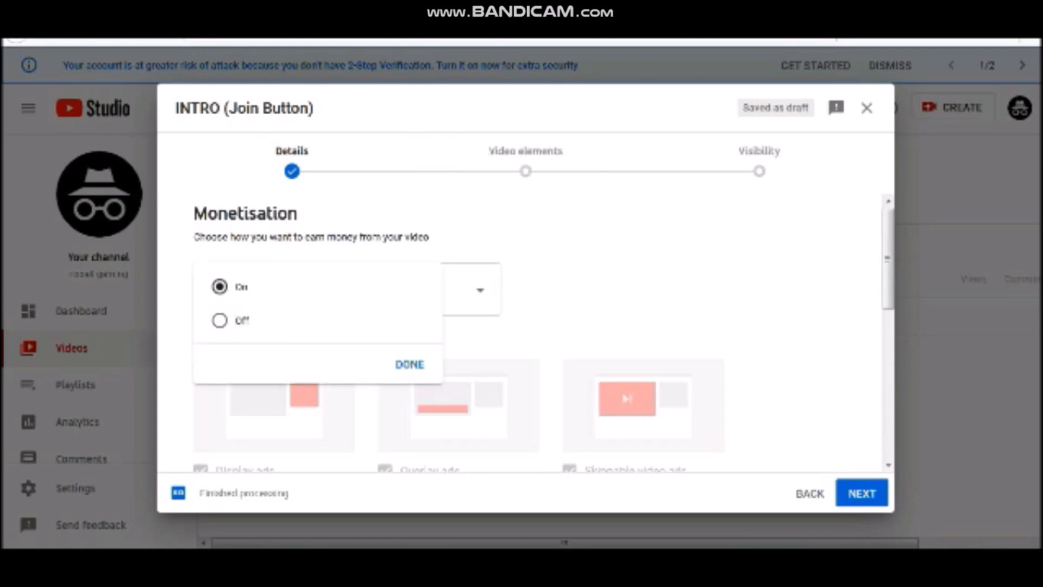
click(409, 364)
scroll(521, 326, down, 6)
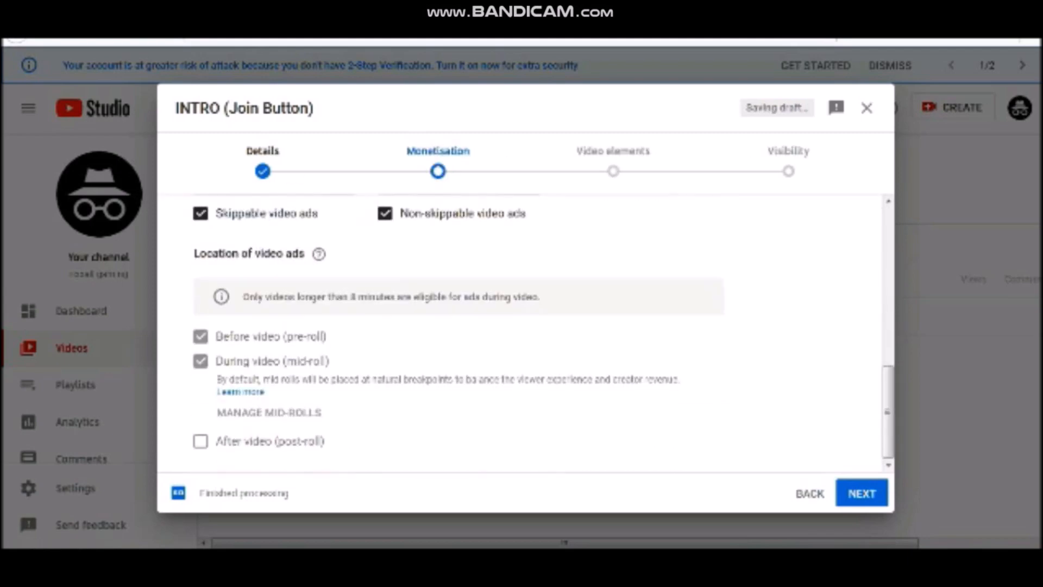
click(861, 492)
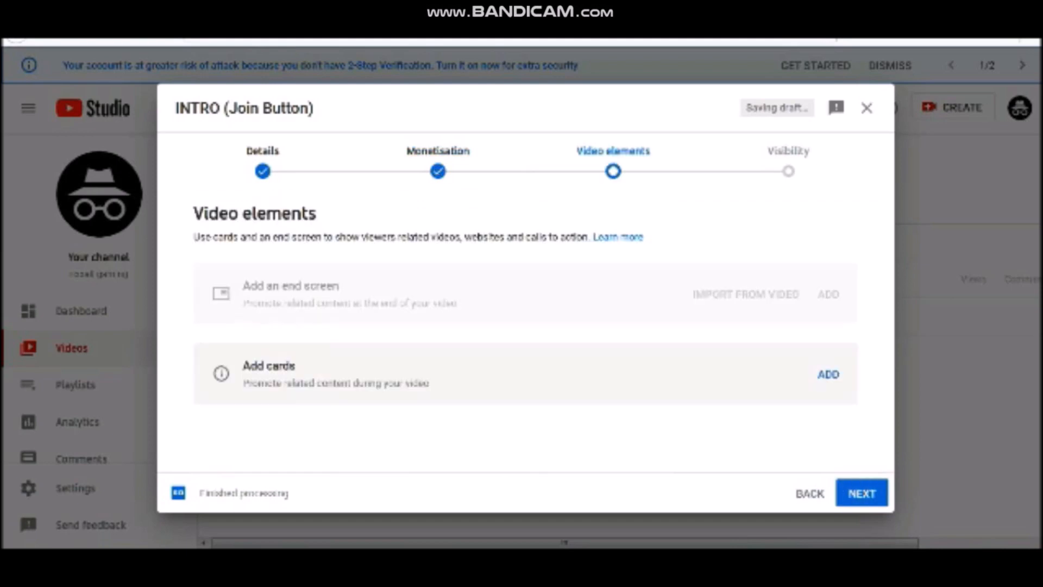
Skip adding video elements and set the video's visibility to Members only
click(862, 492)
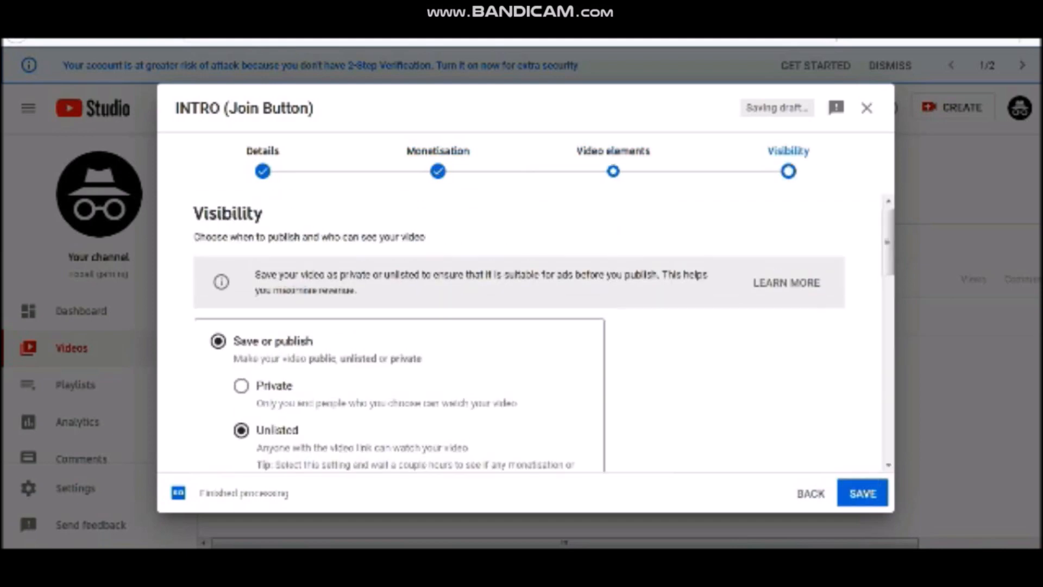
scroll(543, 337, down, 2)
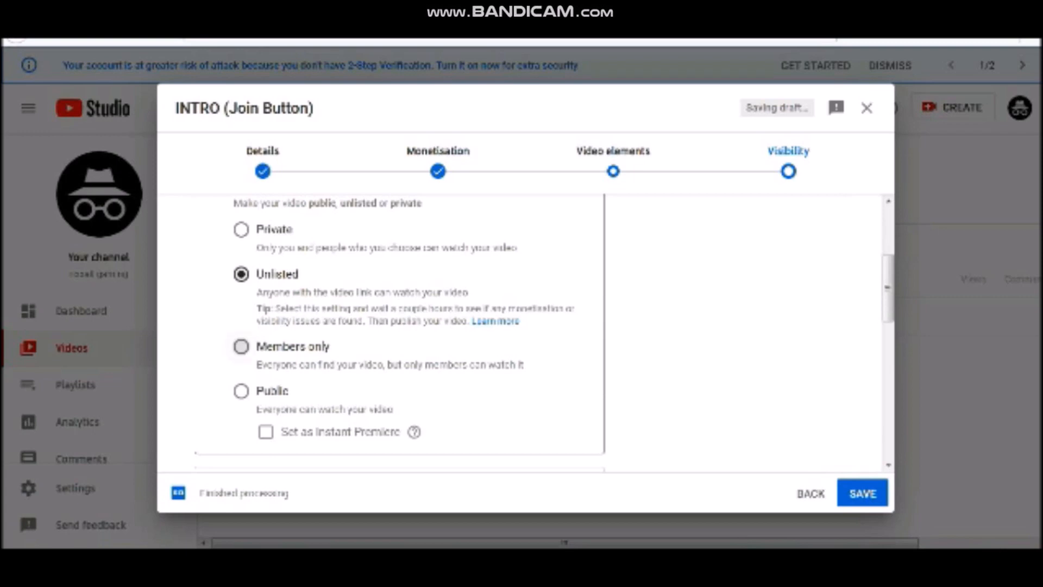
click(240, 346)
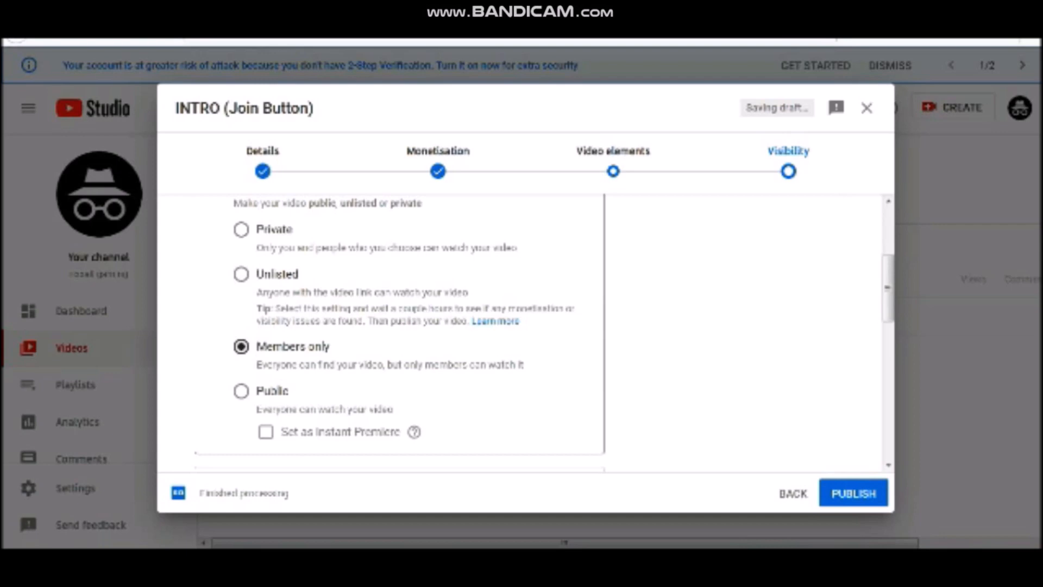
Play the preview of the INTRO (Join Button) video and publish the video
scroll(543, 334, down, 1)
scroll(543, 334, down, 8)
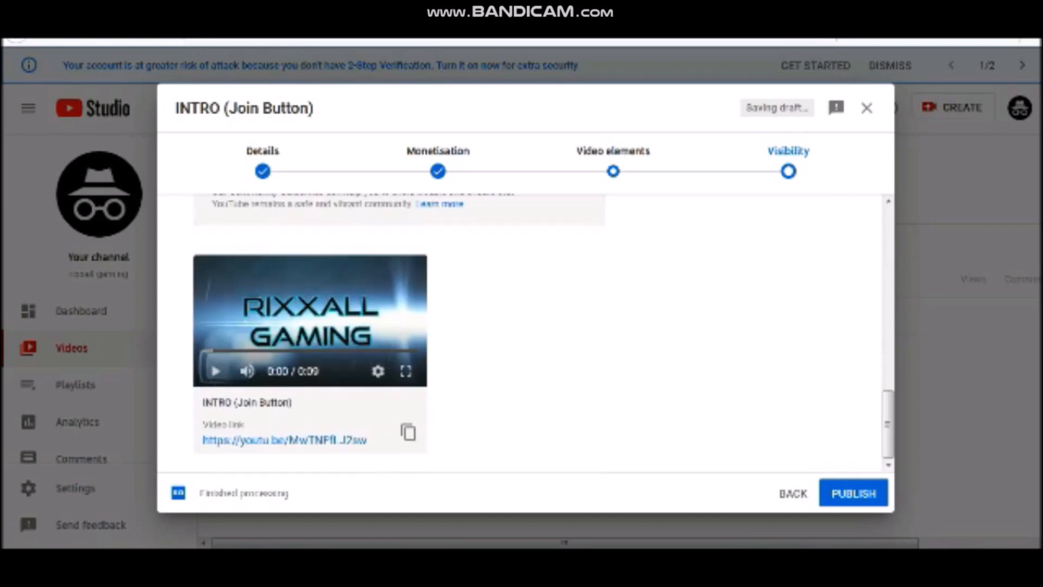
click(215, 371)
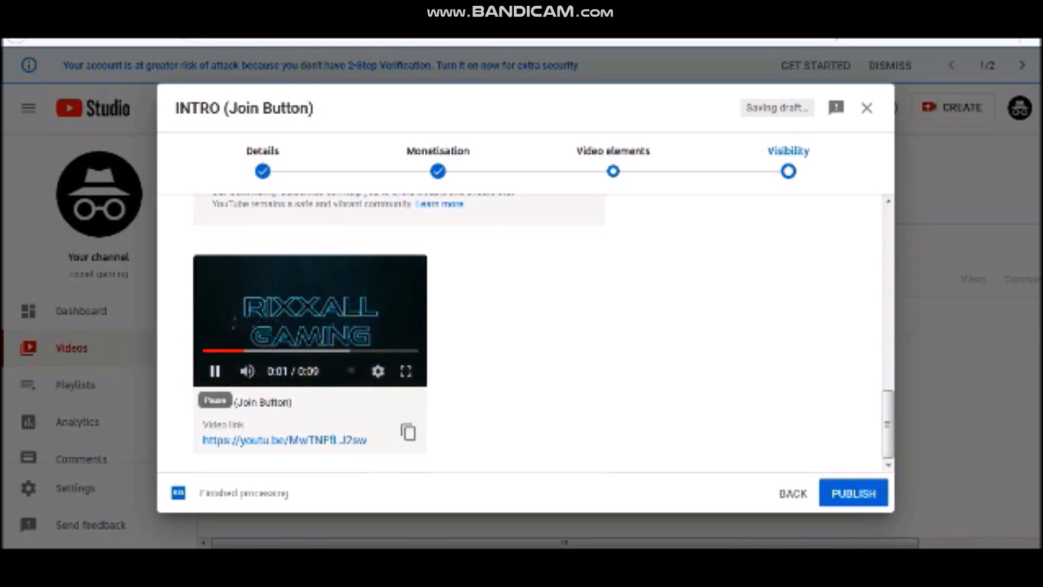
key(space)
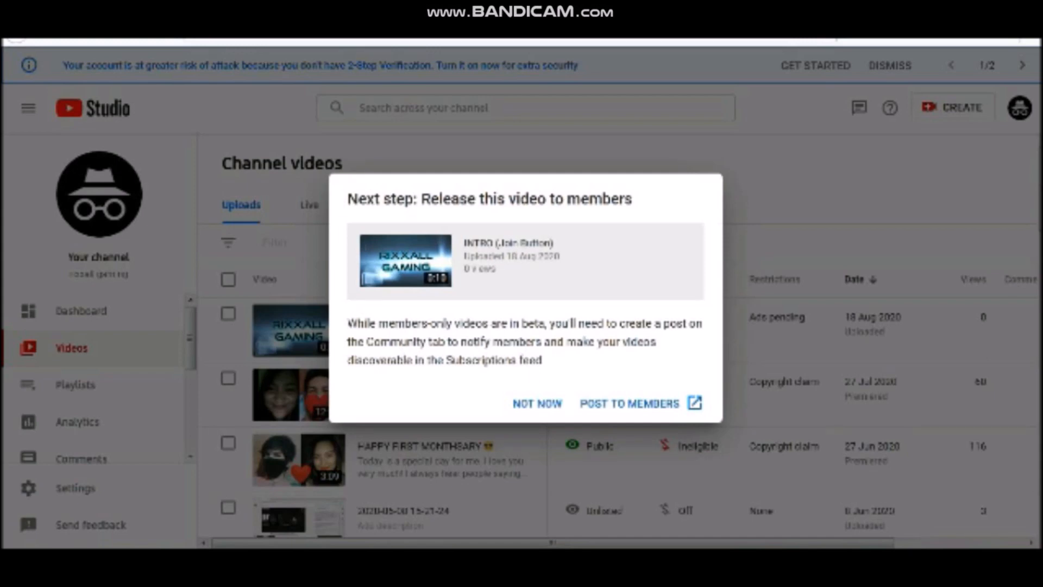
Share the published video with all channel members in a community post reading "Be a member to get exclusive access to perks!"
click(617, 401)
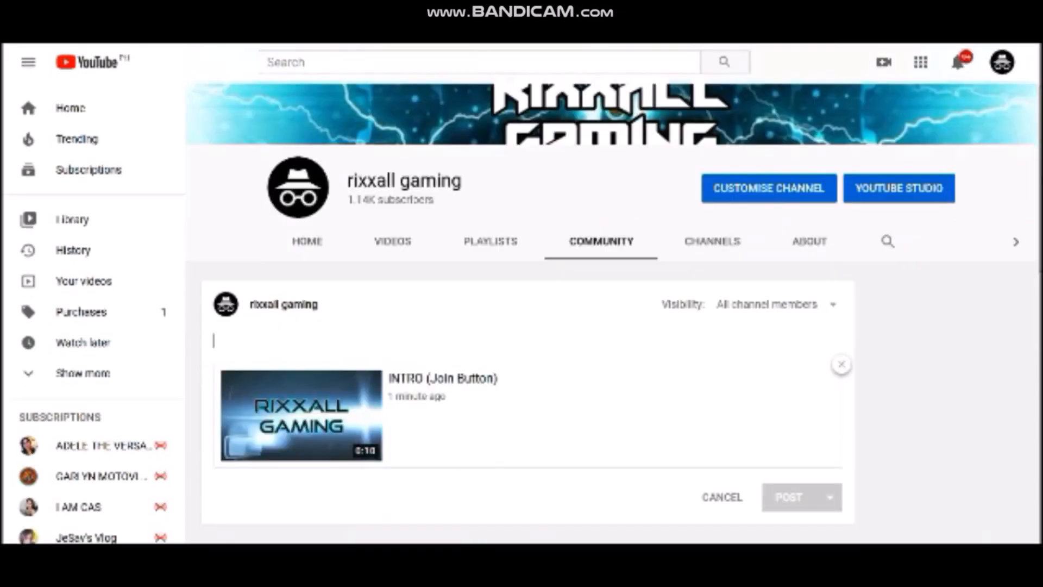
text(Be a)
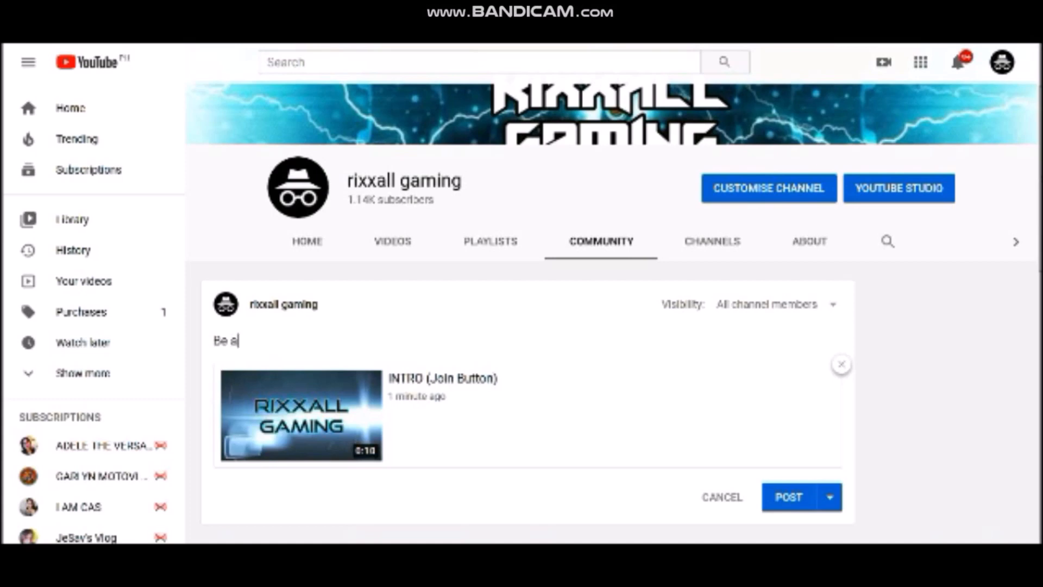
text( member to)
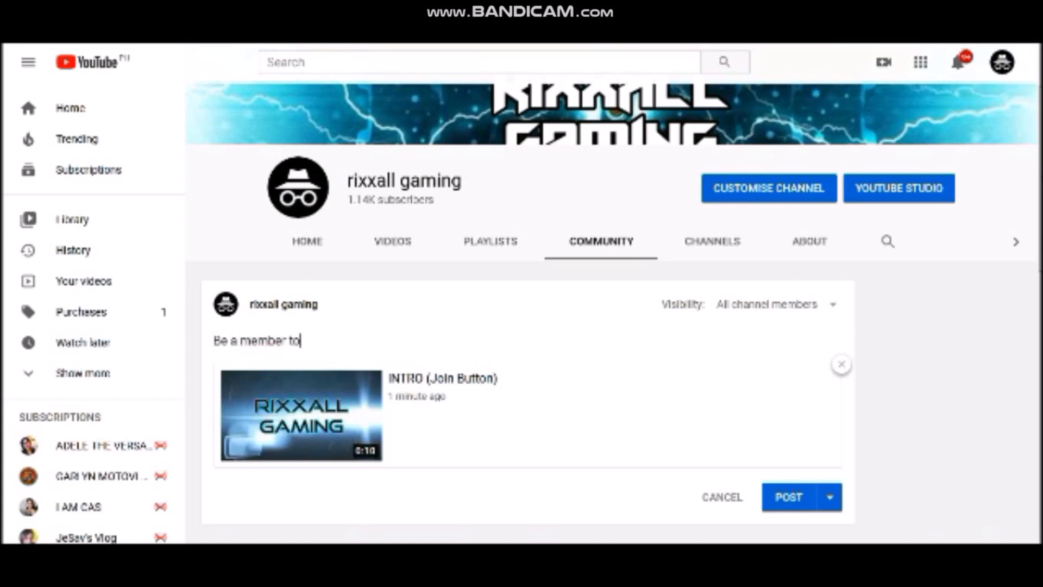
text( get exclusive)
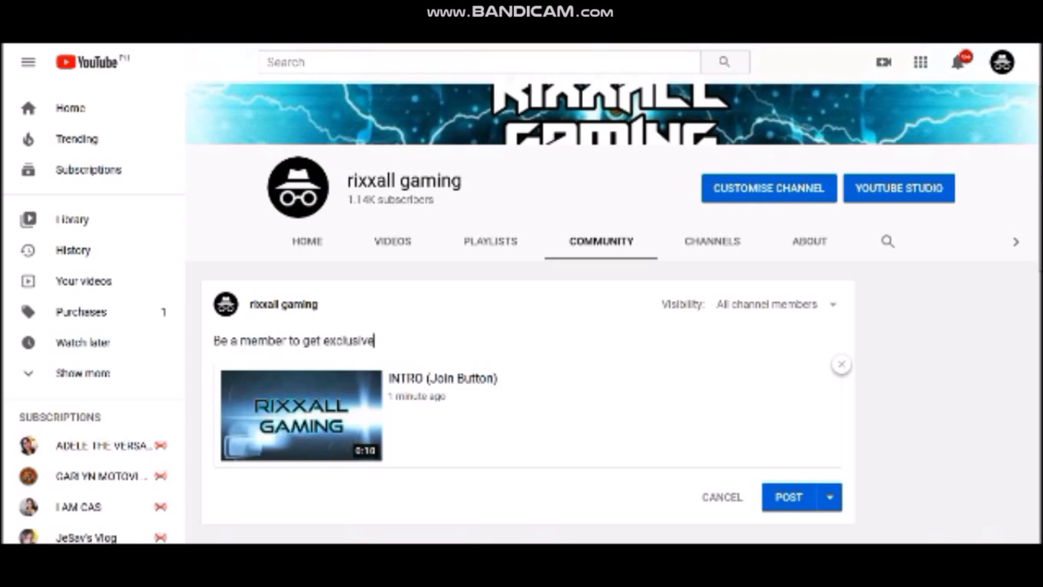
text( access to perks!)
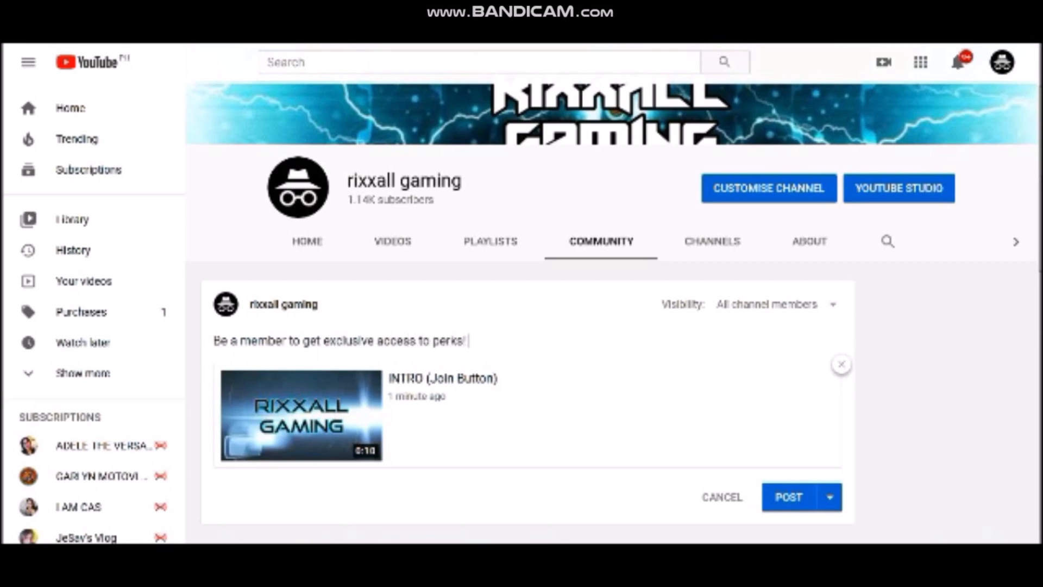
scroll(543, 326, down, 3)
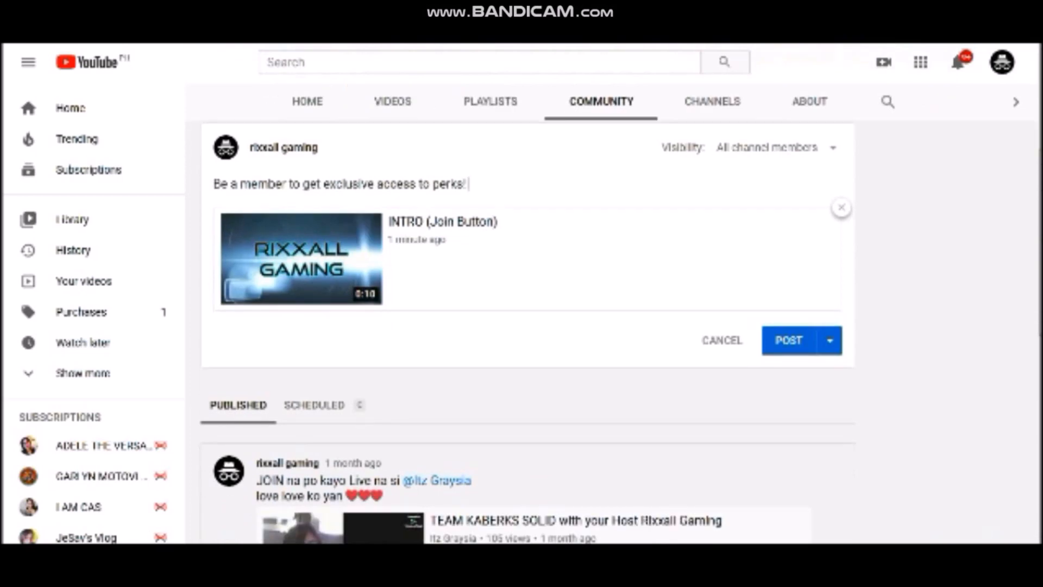
click(788, 340)
scroll(761, 332, up, 4)
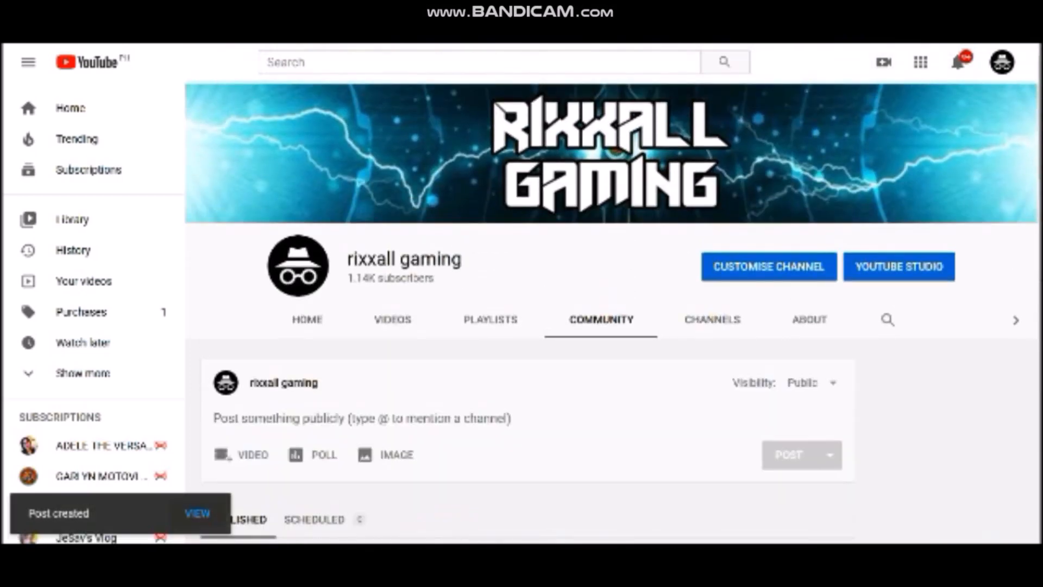
scroll(611, 312, down, 4)
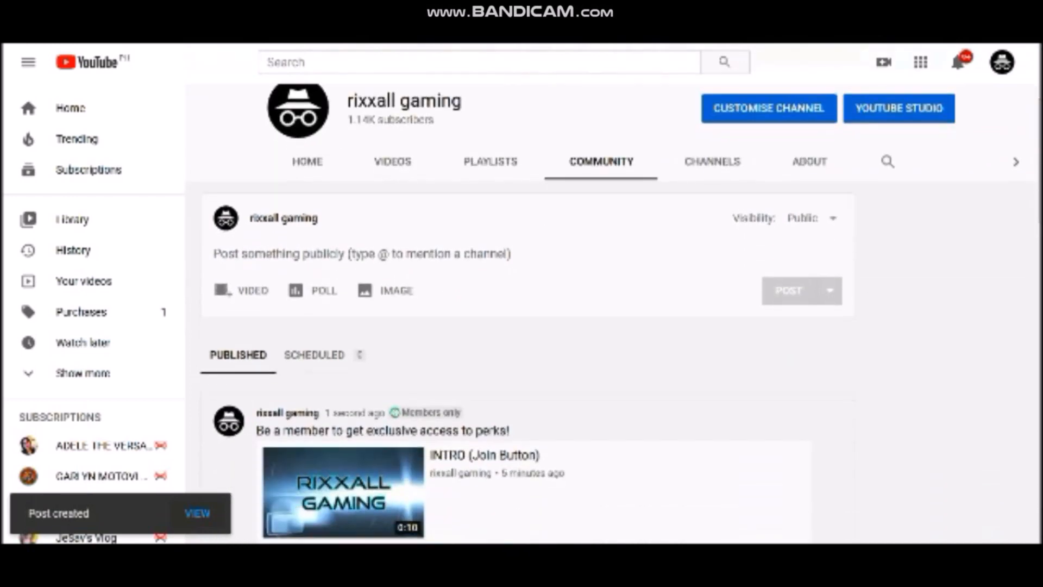
scroll(343, 434, down, 1)
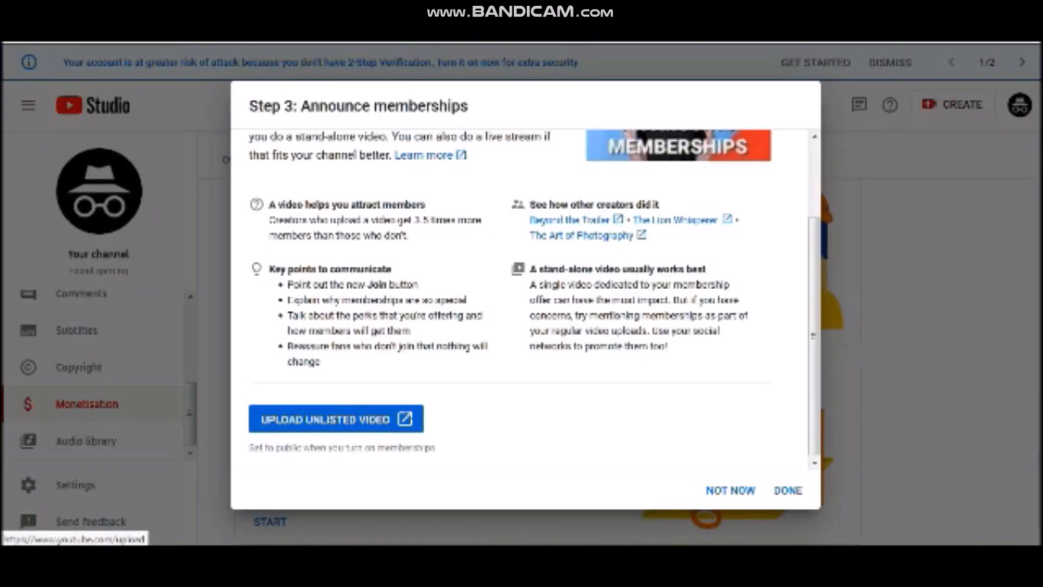
Mark the Announce memberships step as done and check the progress of the memberships setup steps
click(787, 491)
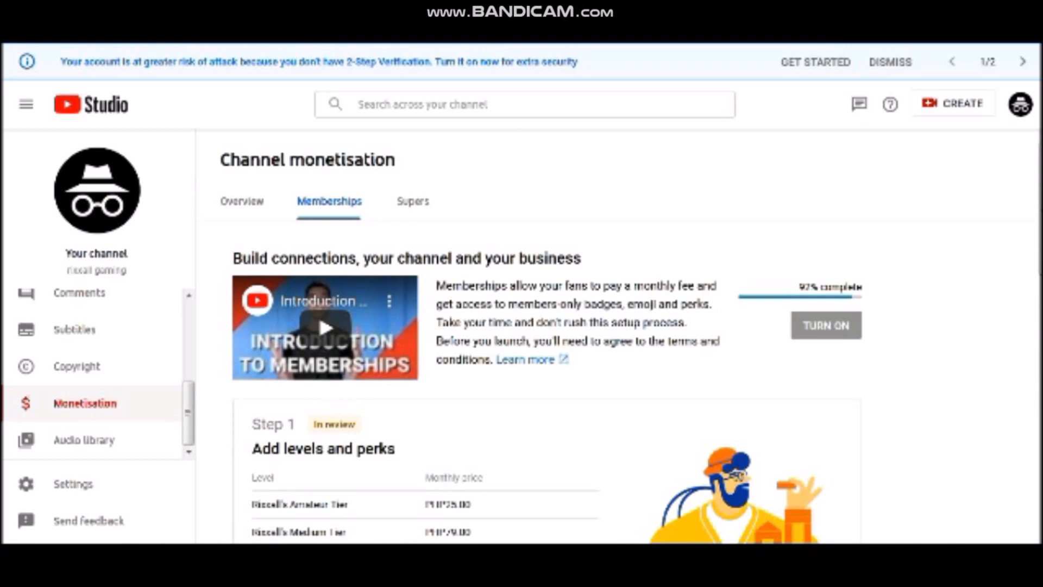
mouse_move(825, 325)
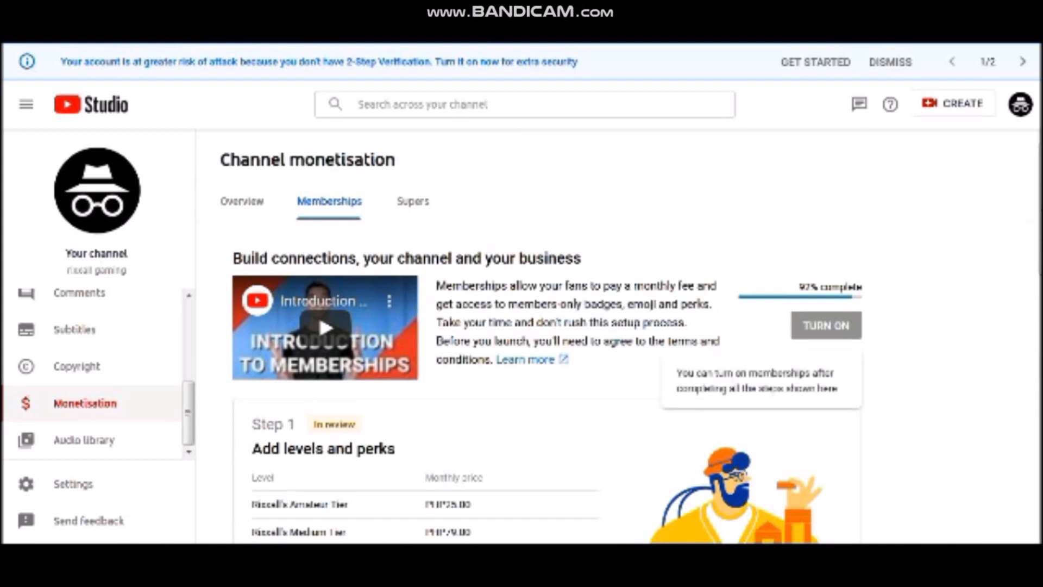
scroll(617, 336, down, 2)
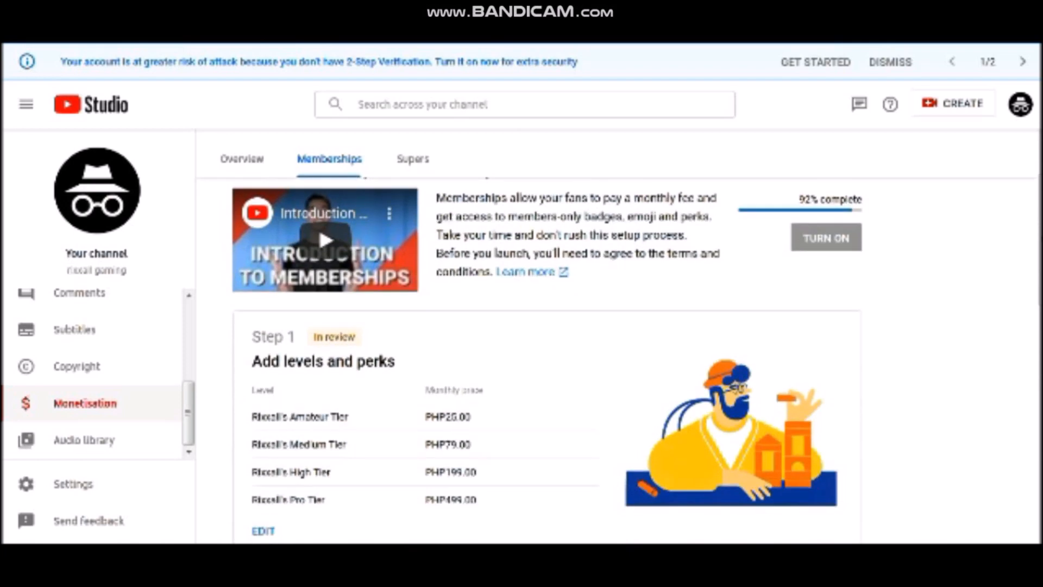
scroll(543, 358, down, 10)
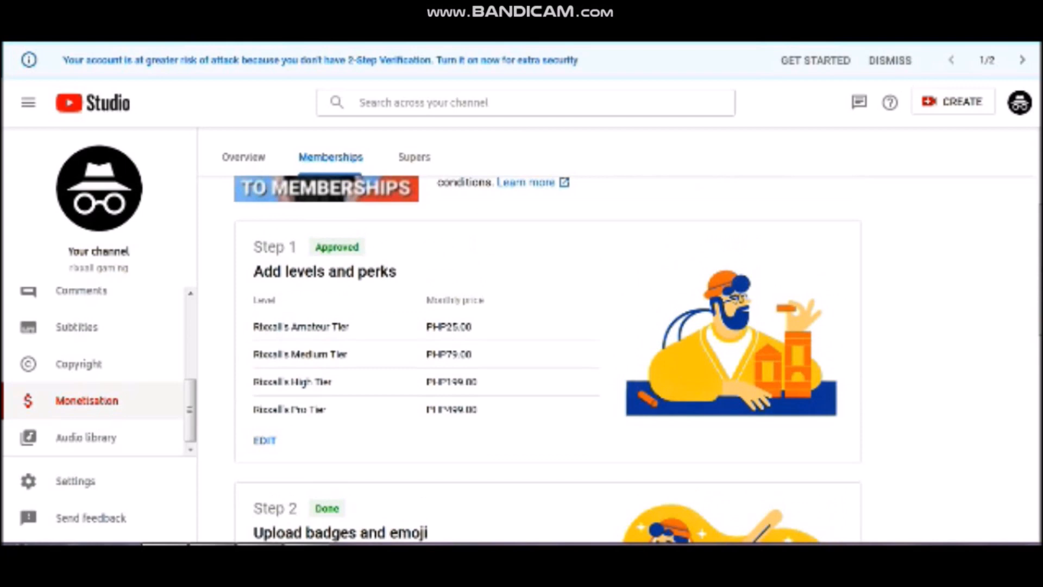
Check the status of the remaining setup steps, and turn on and confirm channel memberships
scroll(543, 358, down, 3)
scroll(548, 359, down, 5)
scroll(548, 359, down, 2)
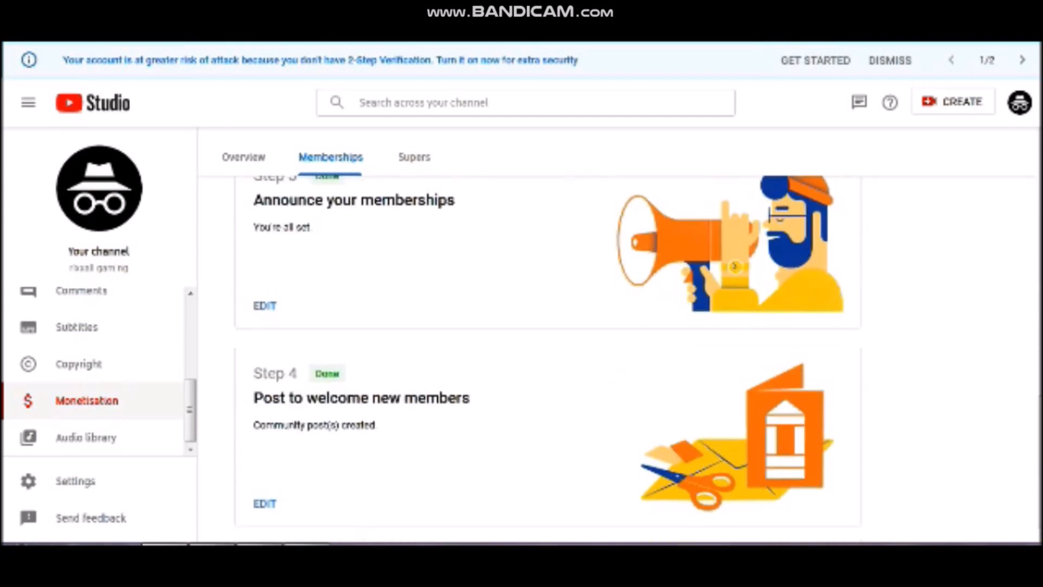
scroll(548, 358, up, 12)
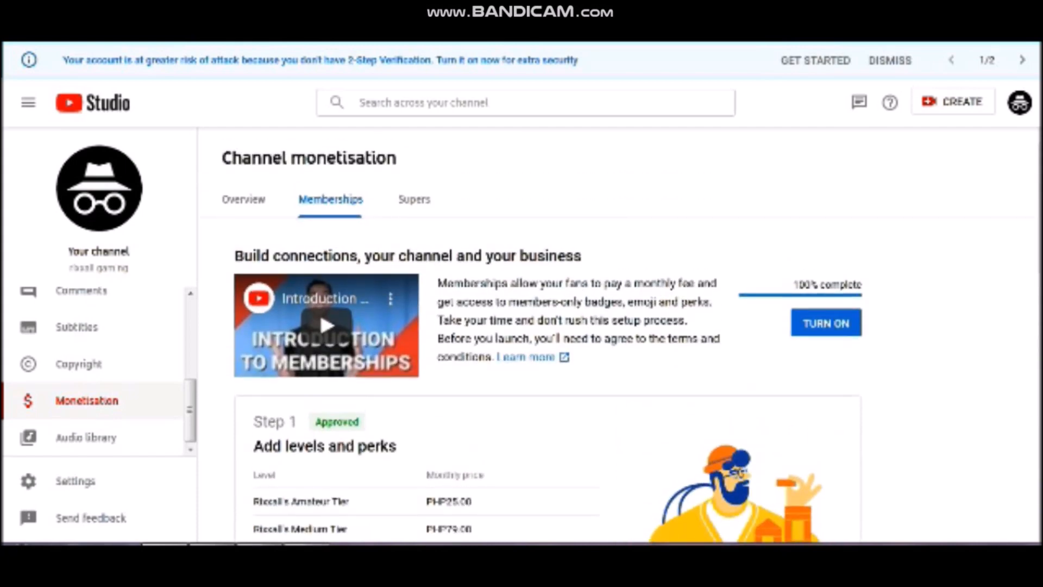
click(825, 323)
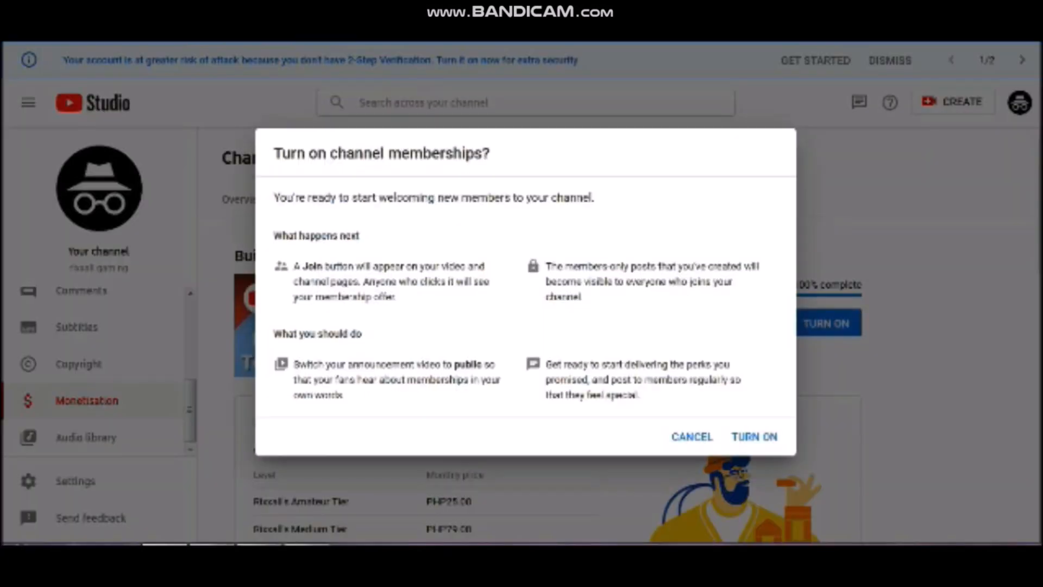
click(753, 436)
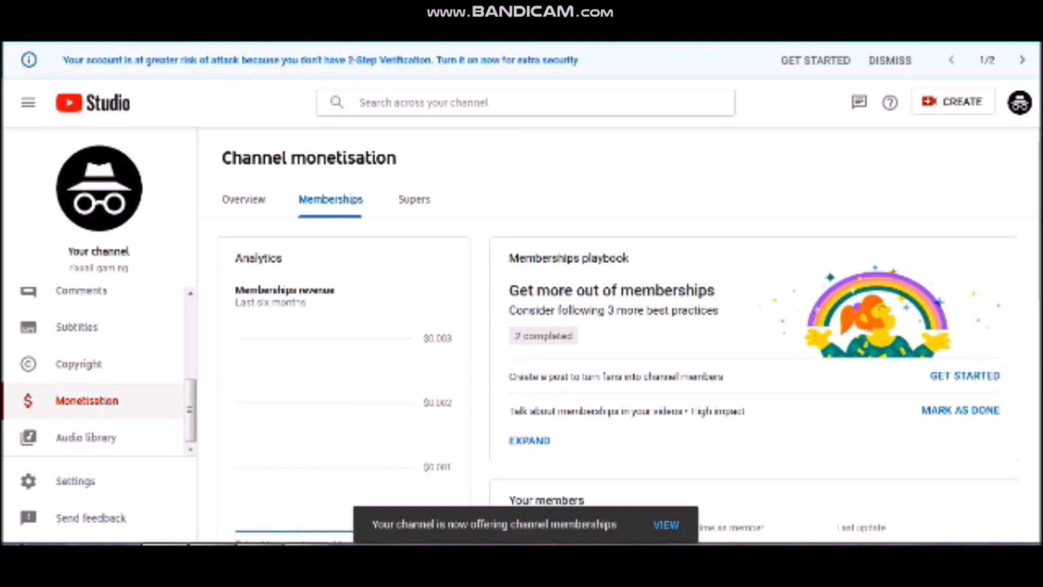
Review the memberships analytics, members list and offer levels, and open the channel's live memberships view
scroll(619, 358, down, 2)
scroll(624, 358, down, 2)
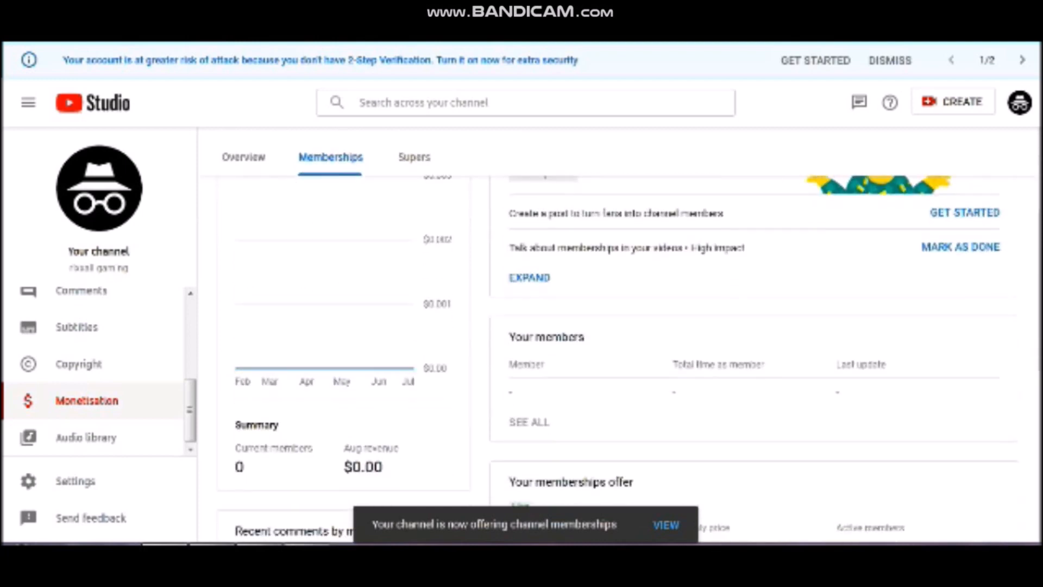
scroll(619, 358, down, 4)
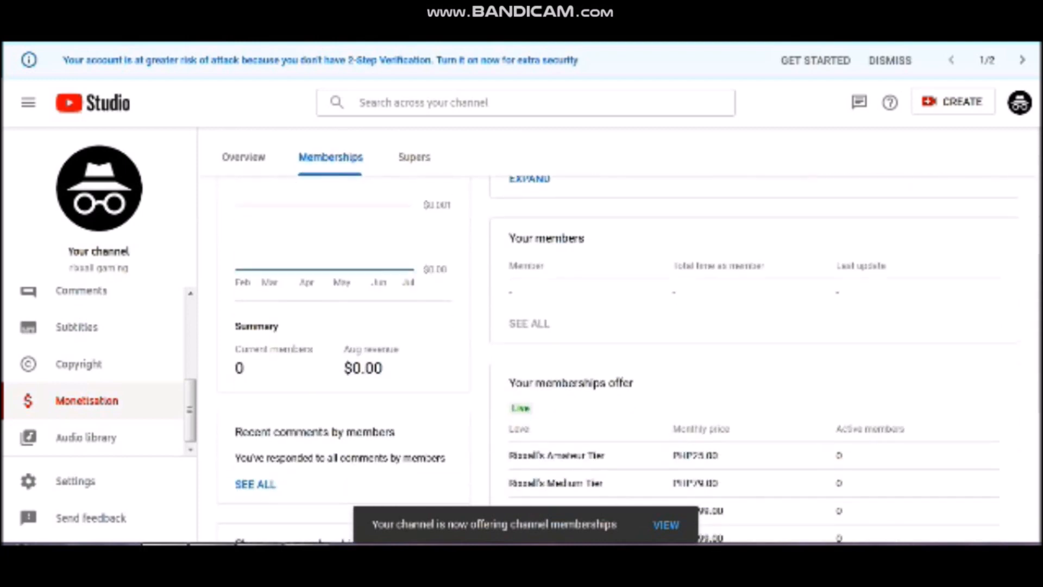
scroll(619, 358, down, 4)
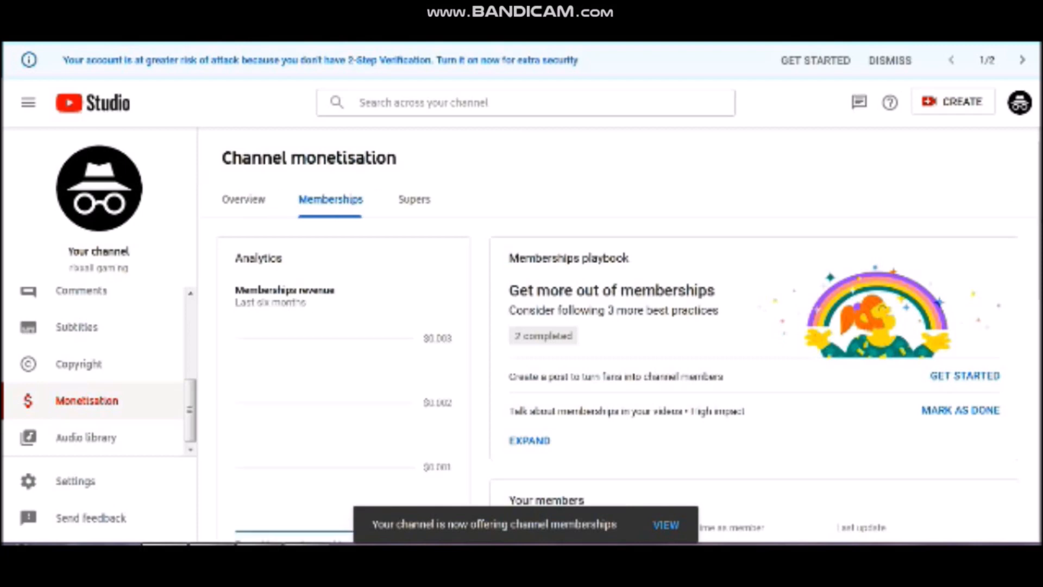
click(666, 525)
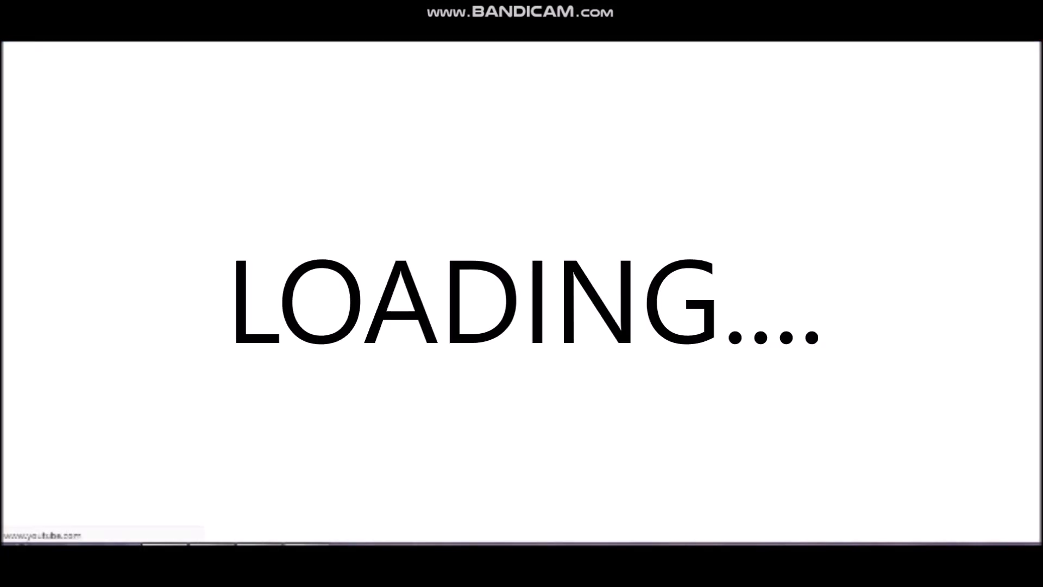